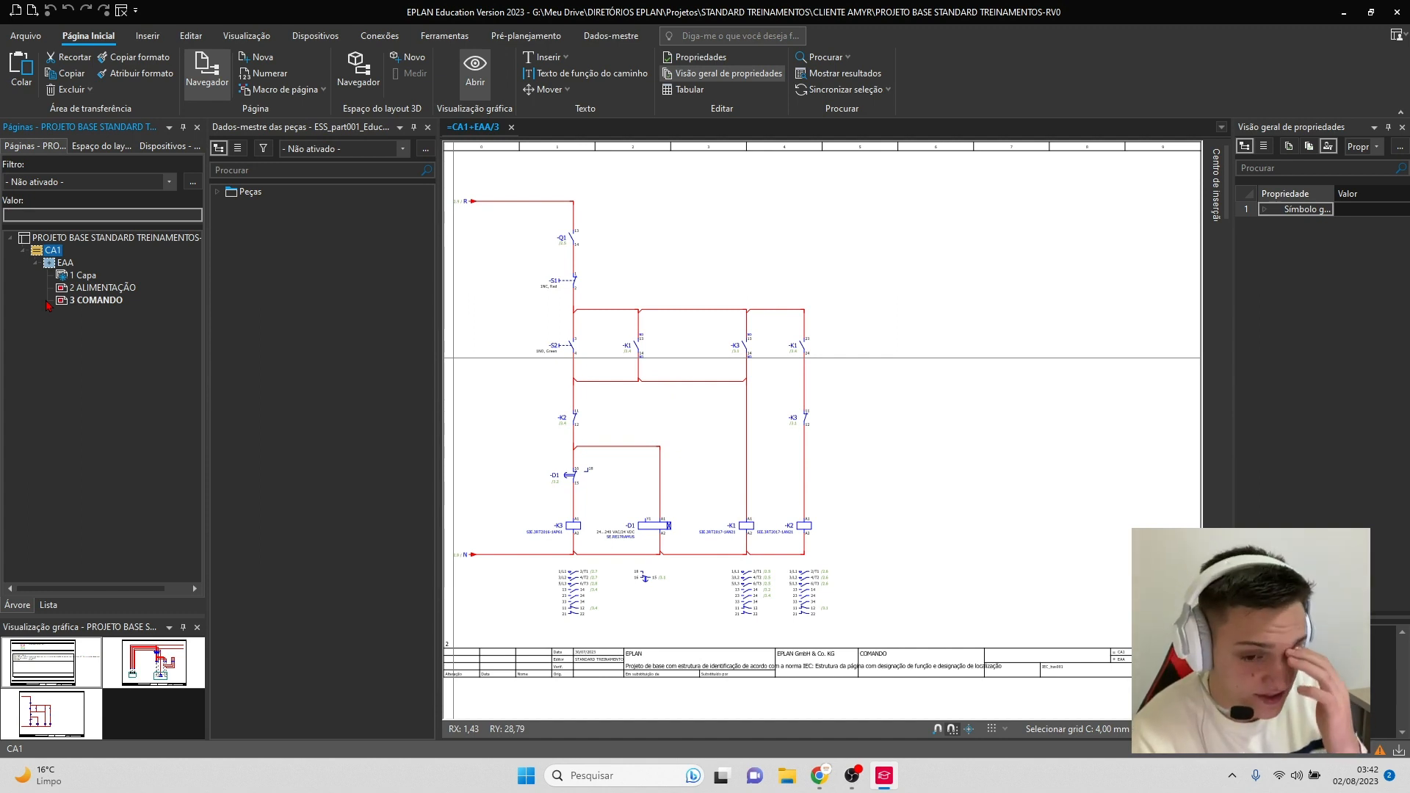
- Rename the structure node CA1 in the page tree to PROJETO BASE
right_click(47, 254)
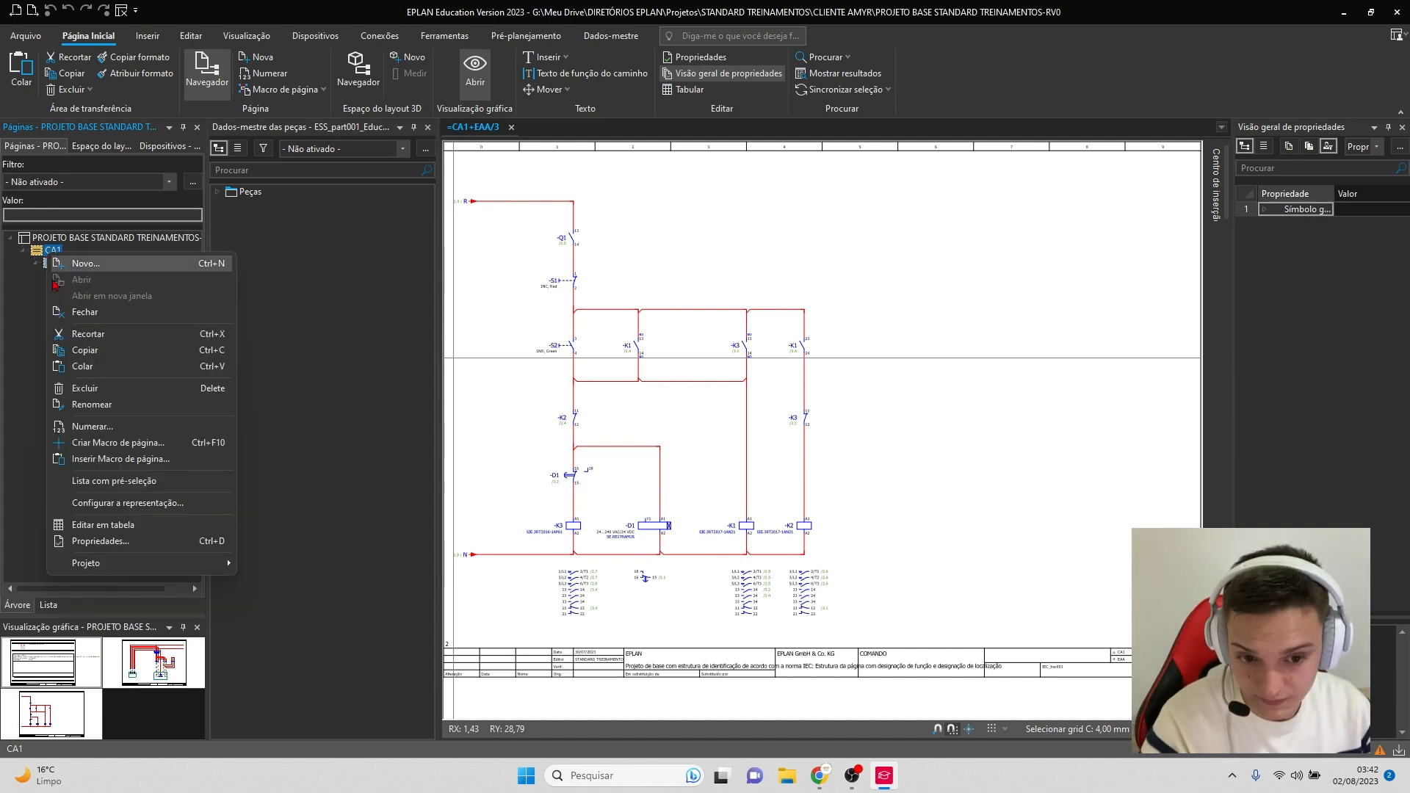
left_click(115, 410)
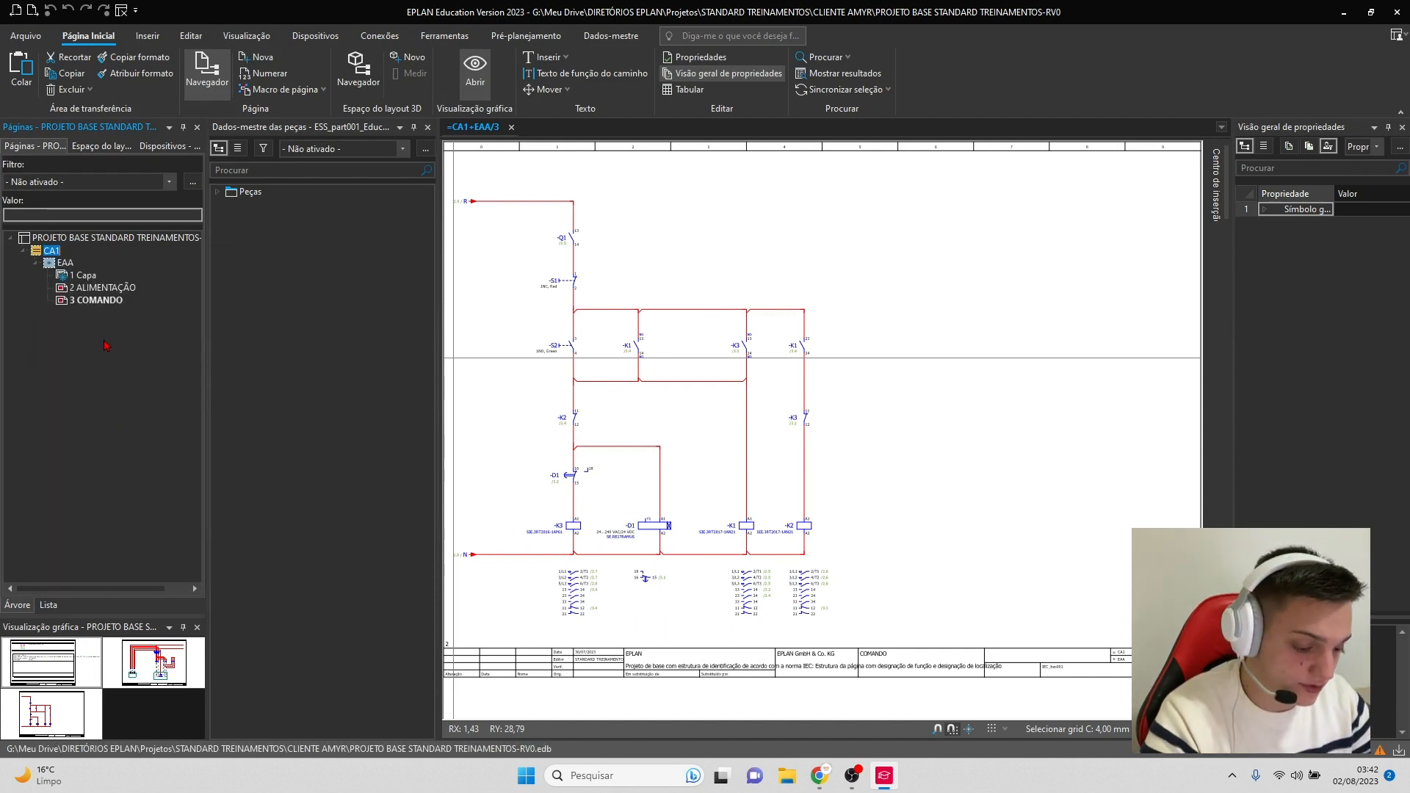
type("PROJETO")
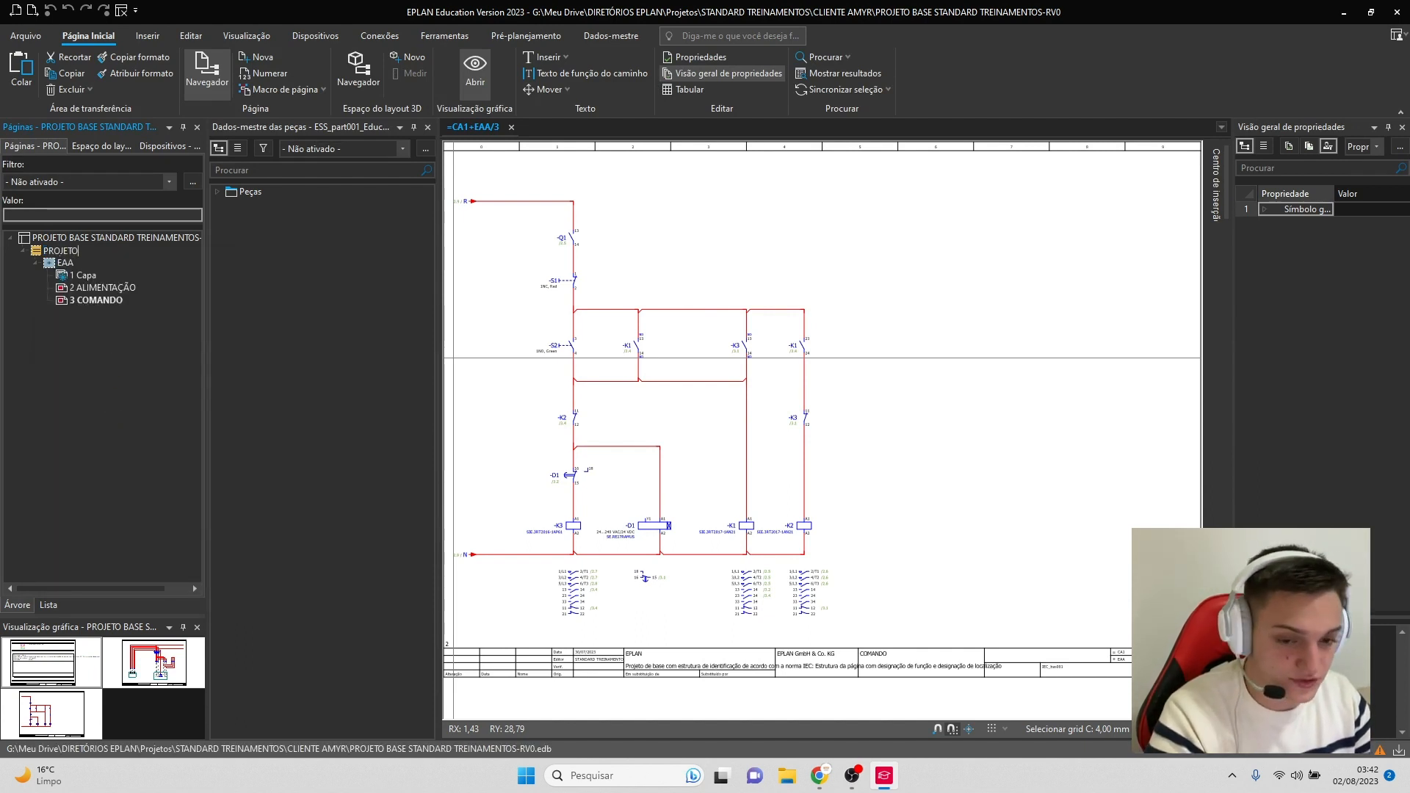
type(" BASE")
key("Return")
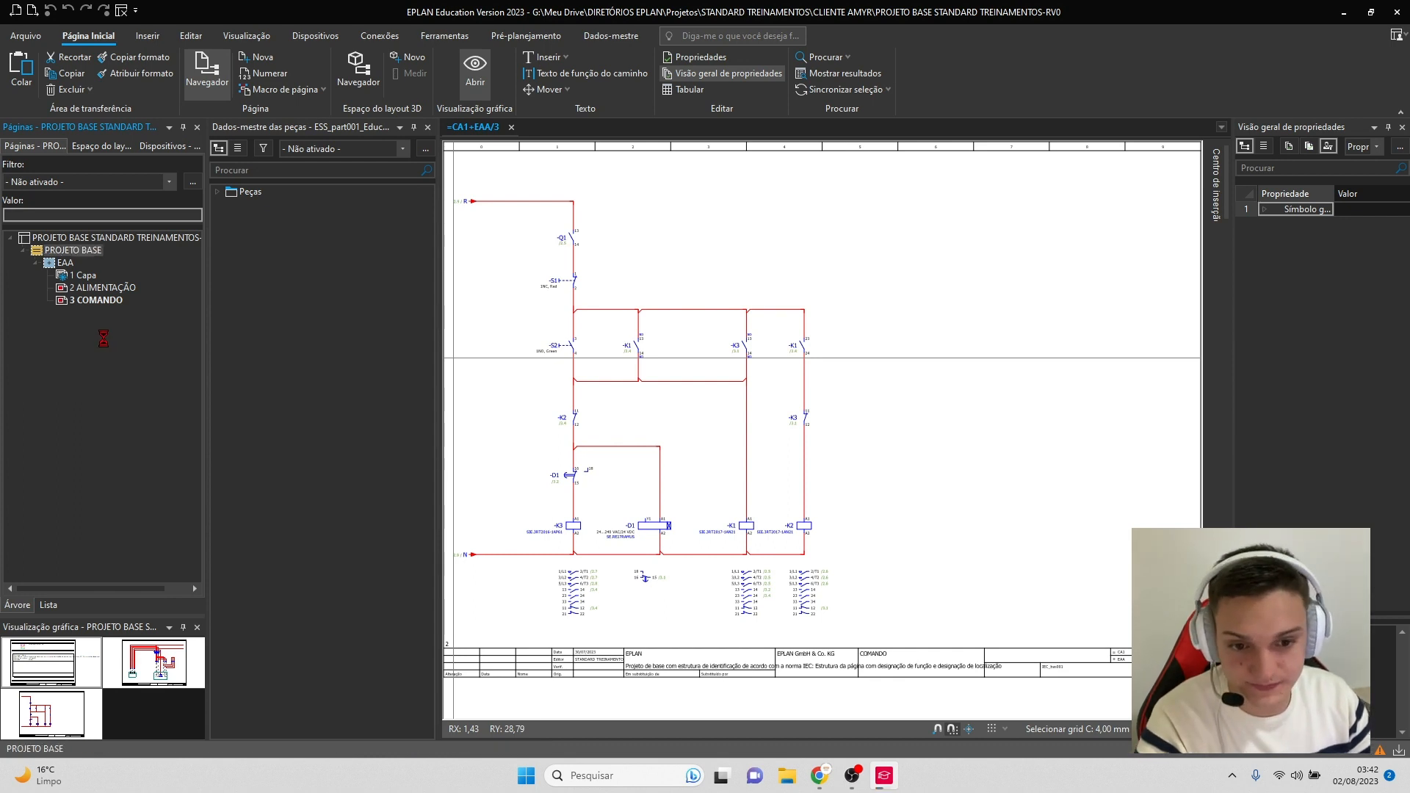
- Rename the EAA location node in the page tree to PROJETO ELÉTRICO
left_click(63, 263)
right_click(62, 265)
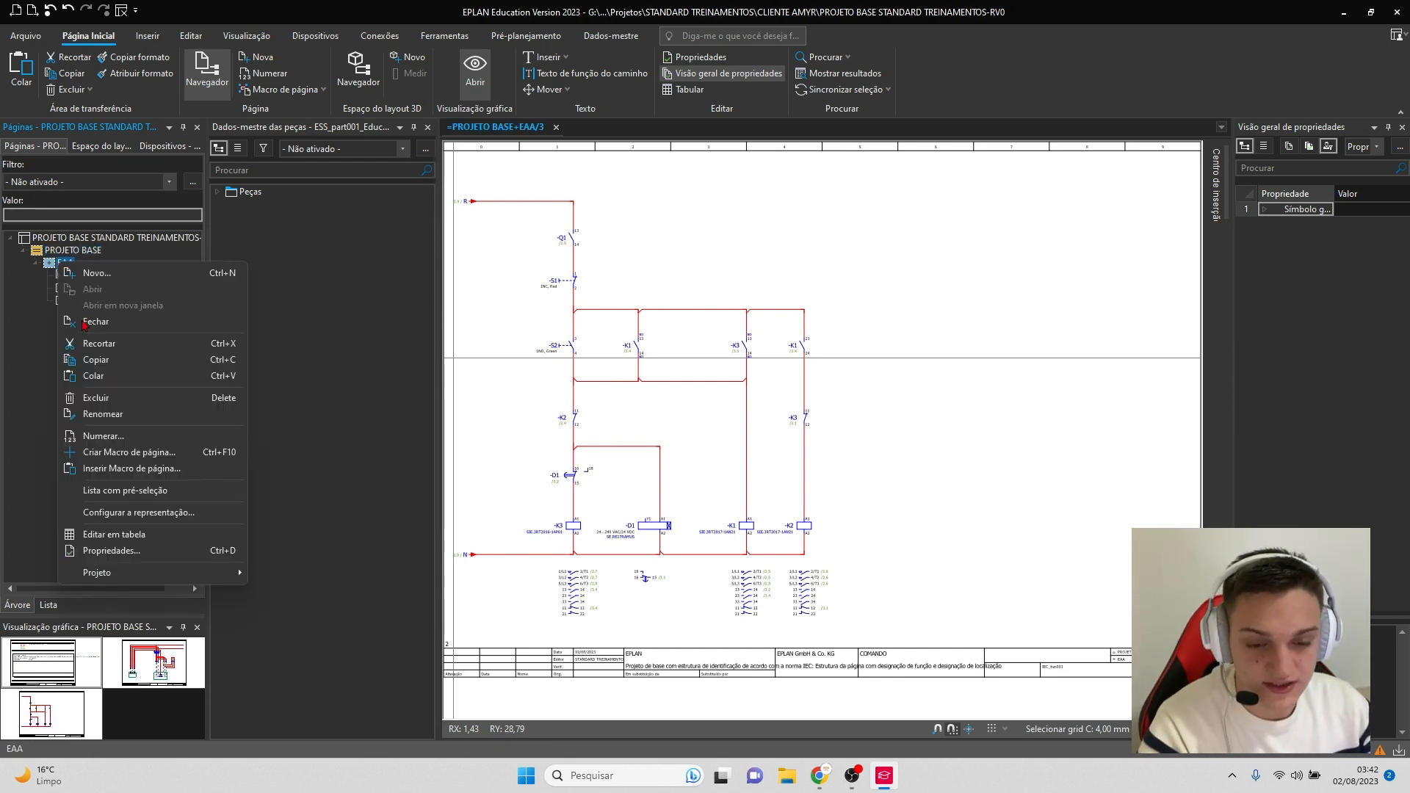
left_click(107, 416)
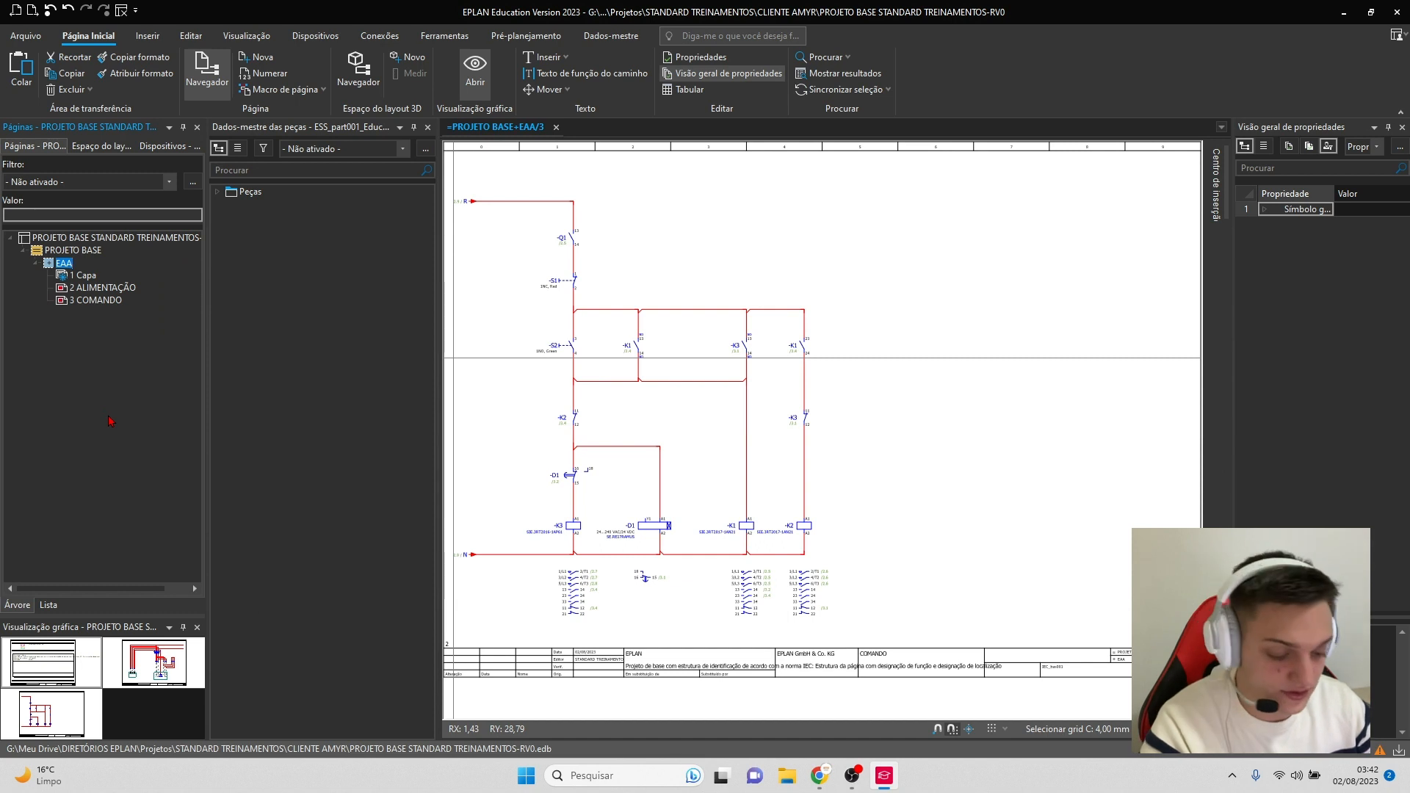
type("PRO")
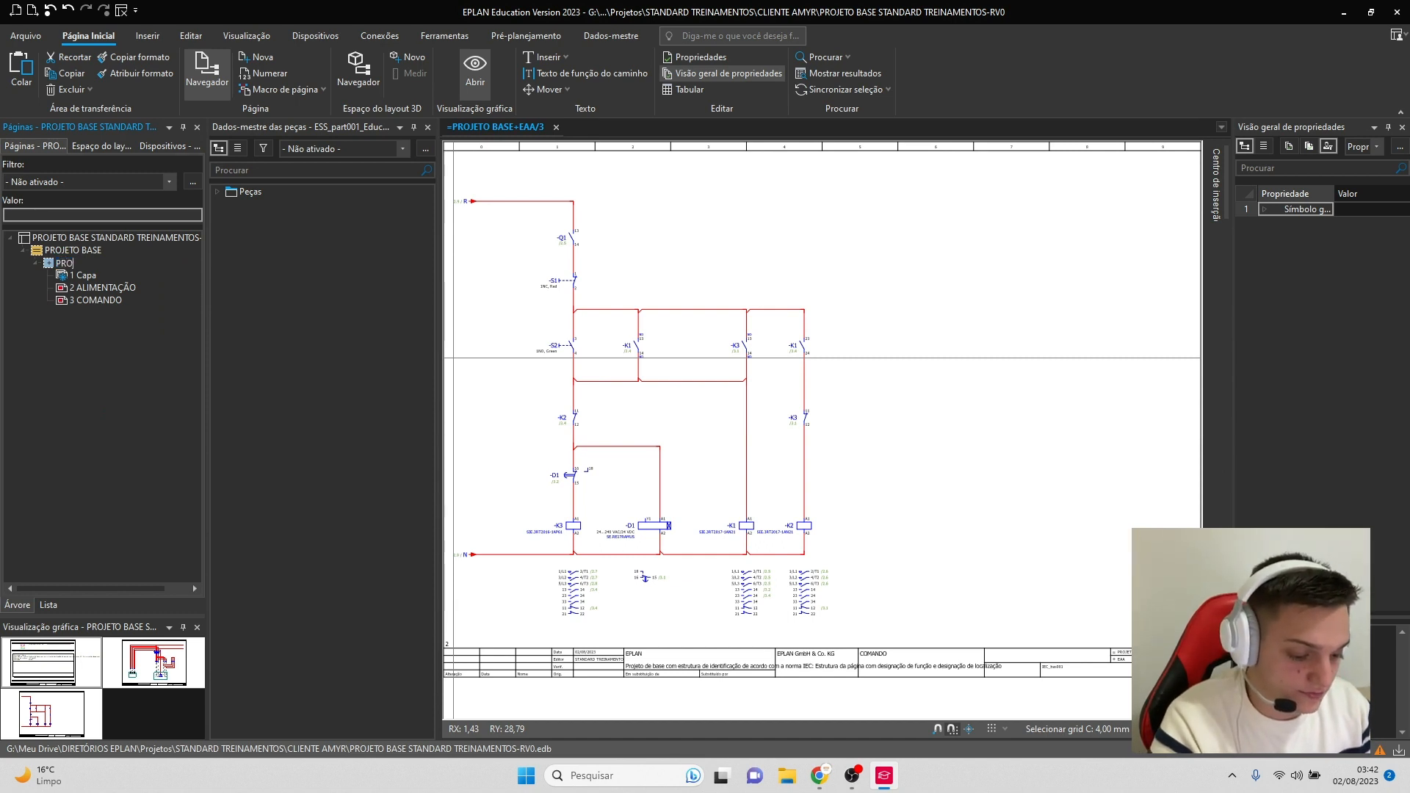
type("JETO L")
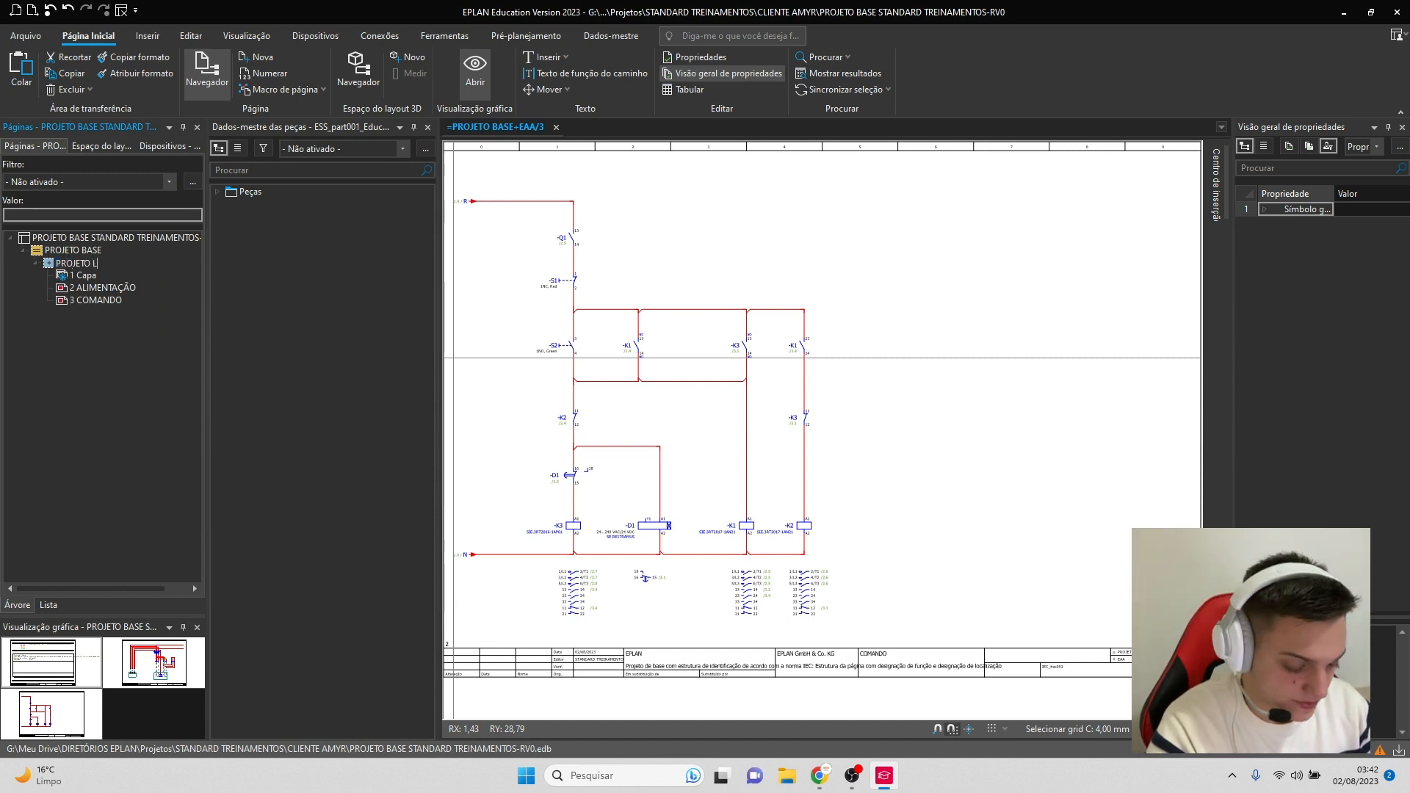
type("IMPO")
key("BackSpace")
key("BackSpace")
key("BackSpace")
key("BackSpace")
key("BackSpace")
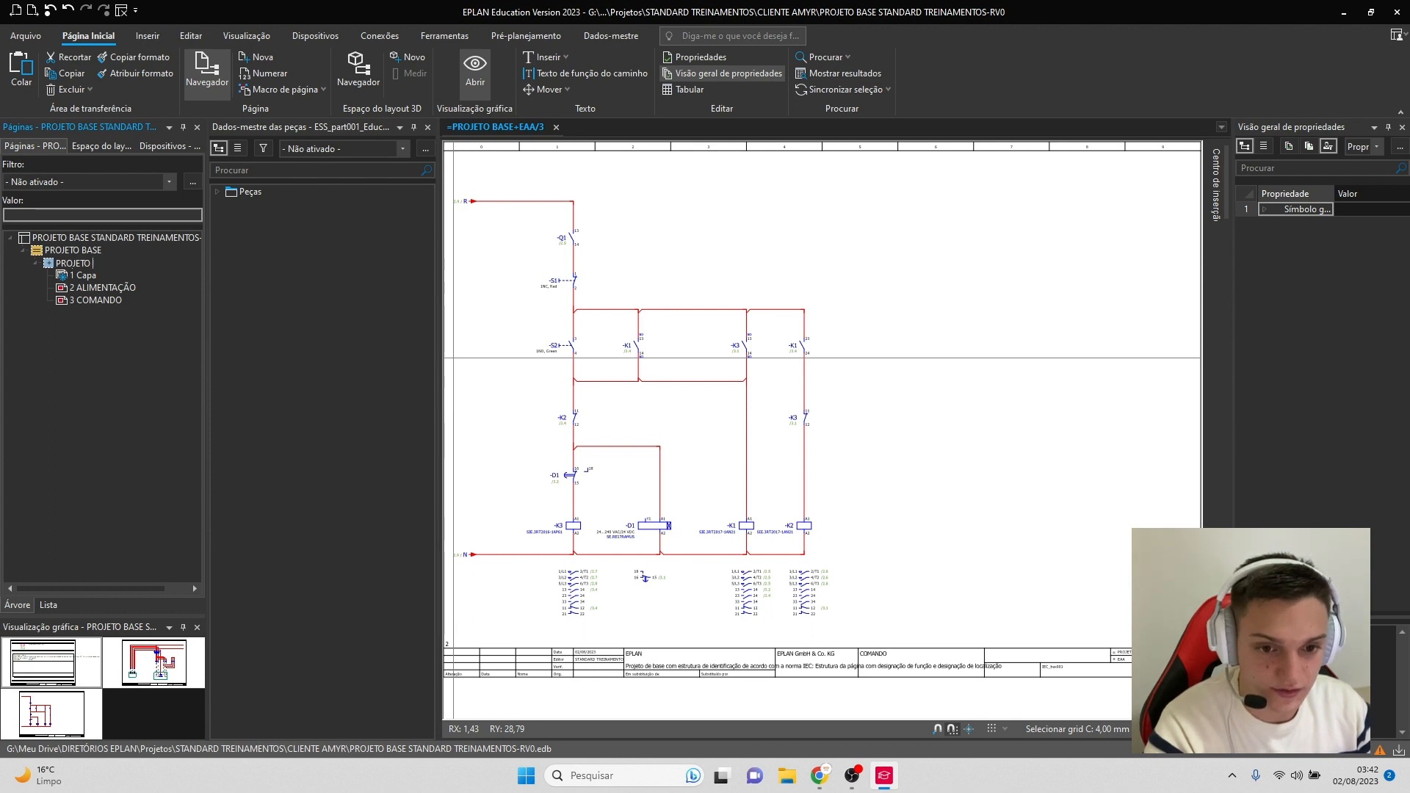
type("ELÉTRICO")
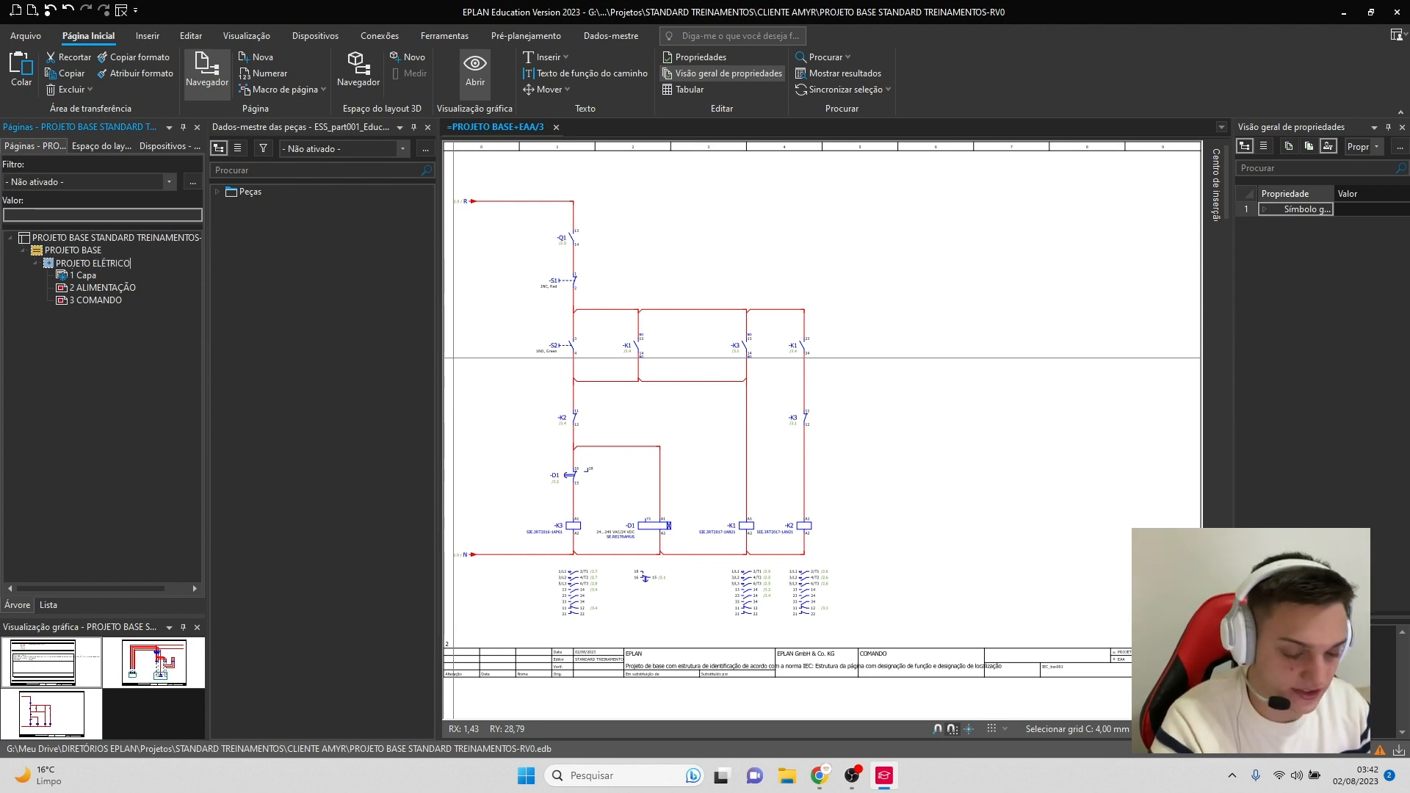
key("Return")
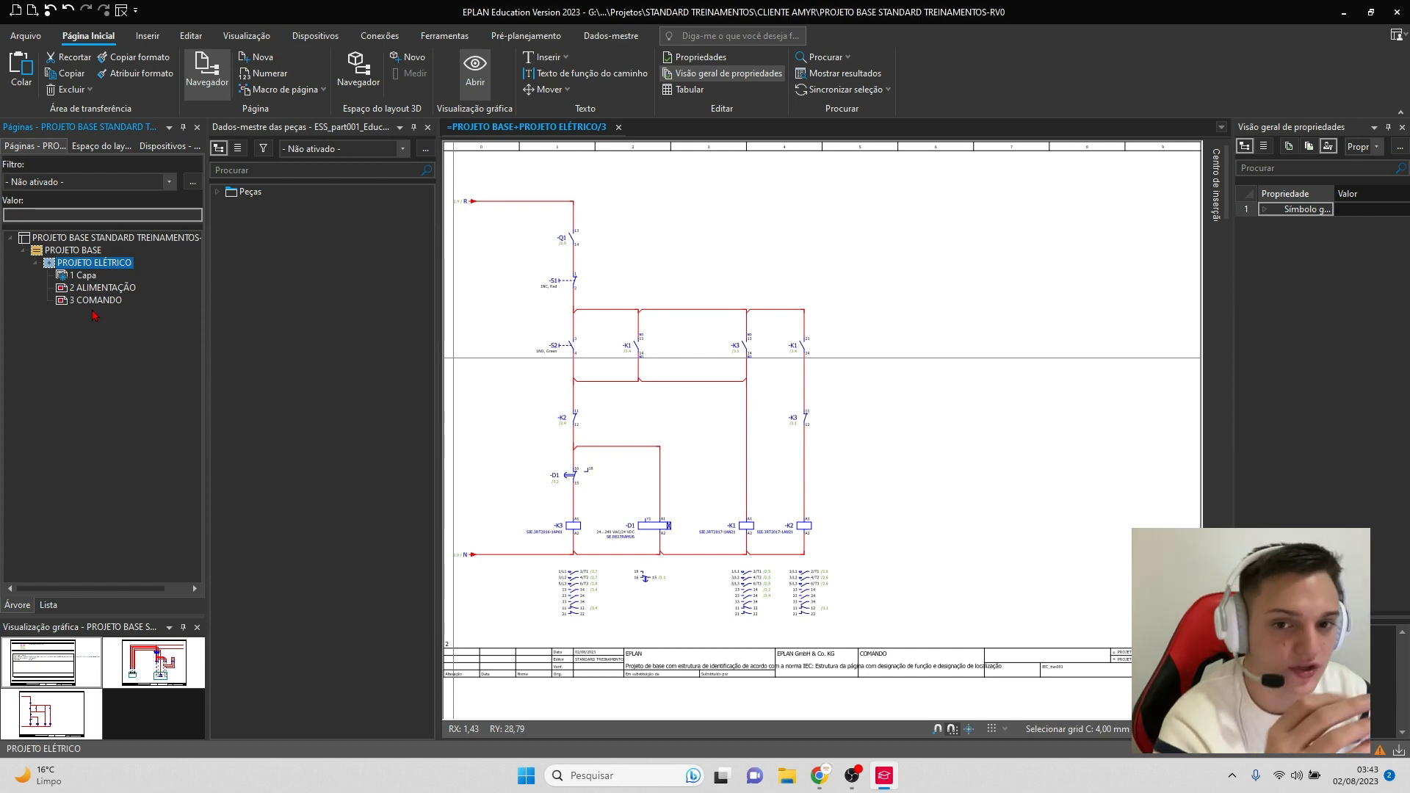
left_click(82, 251)
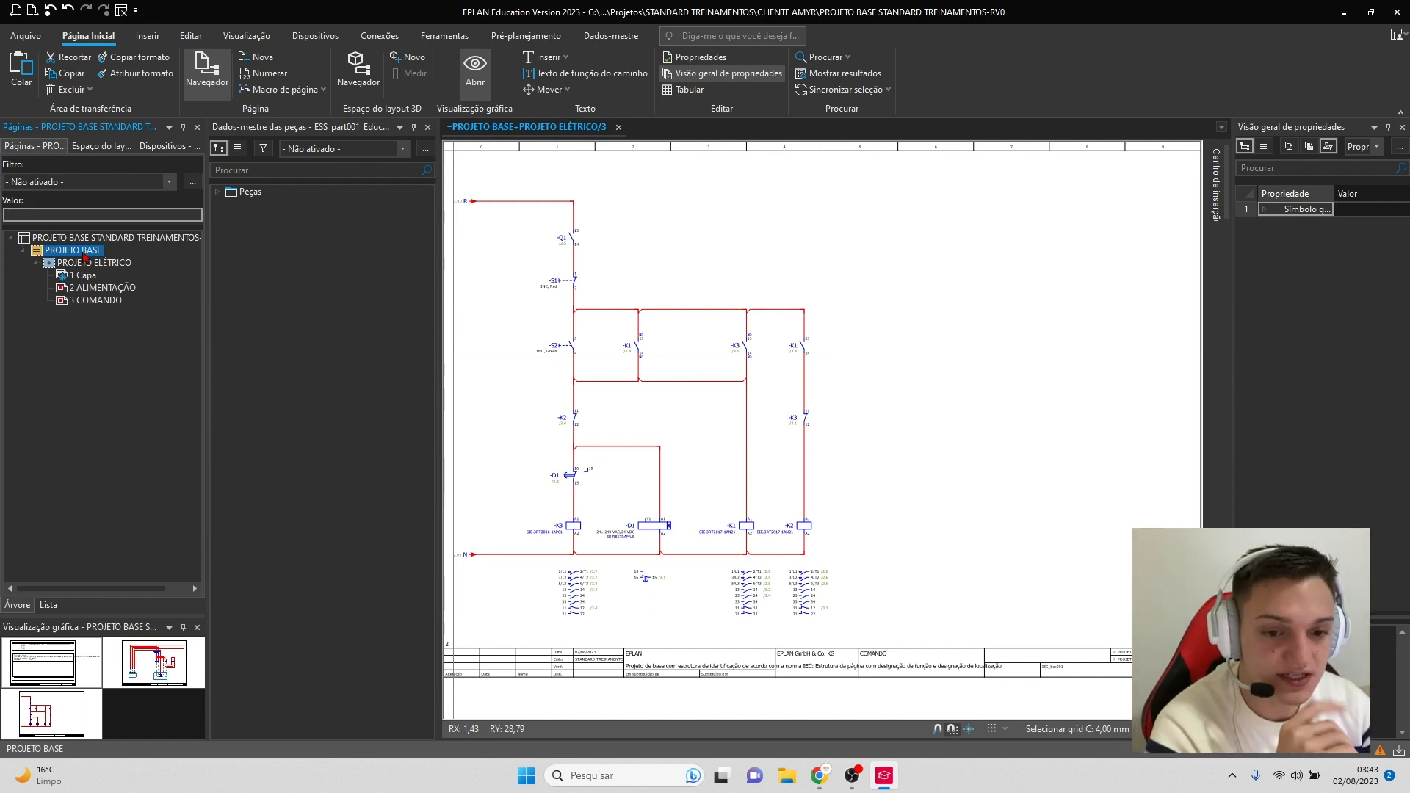
right_click(84, 254)
left_click(6, 427)
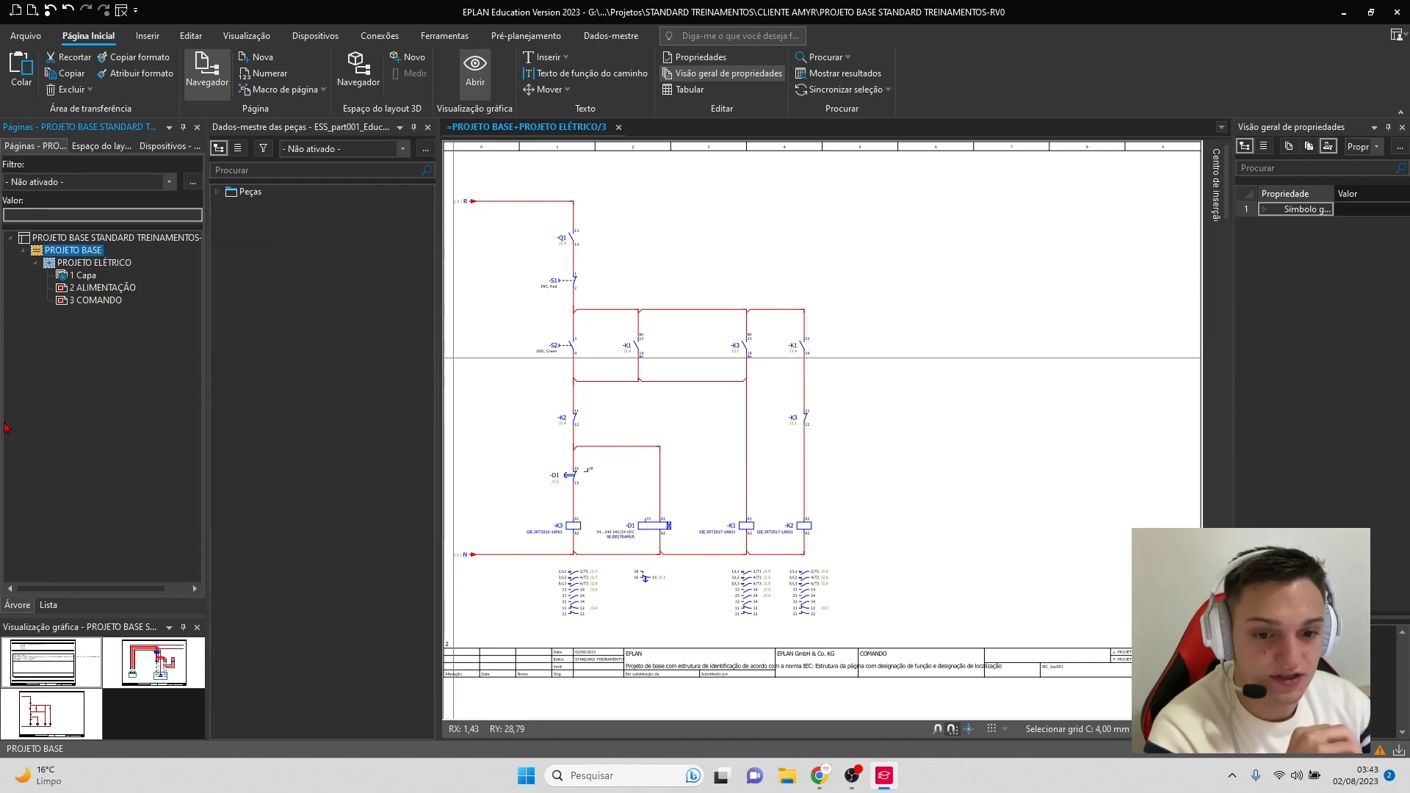
right_click(91, 254)
left_click(142, 544)
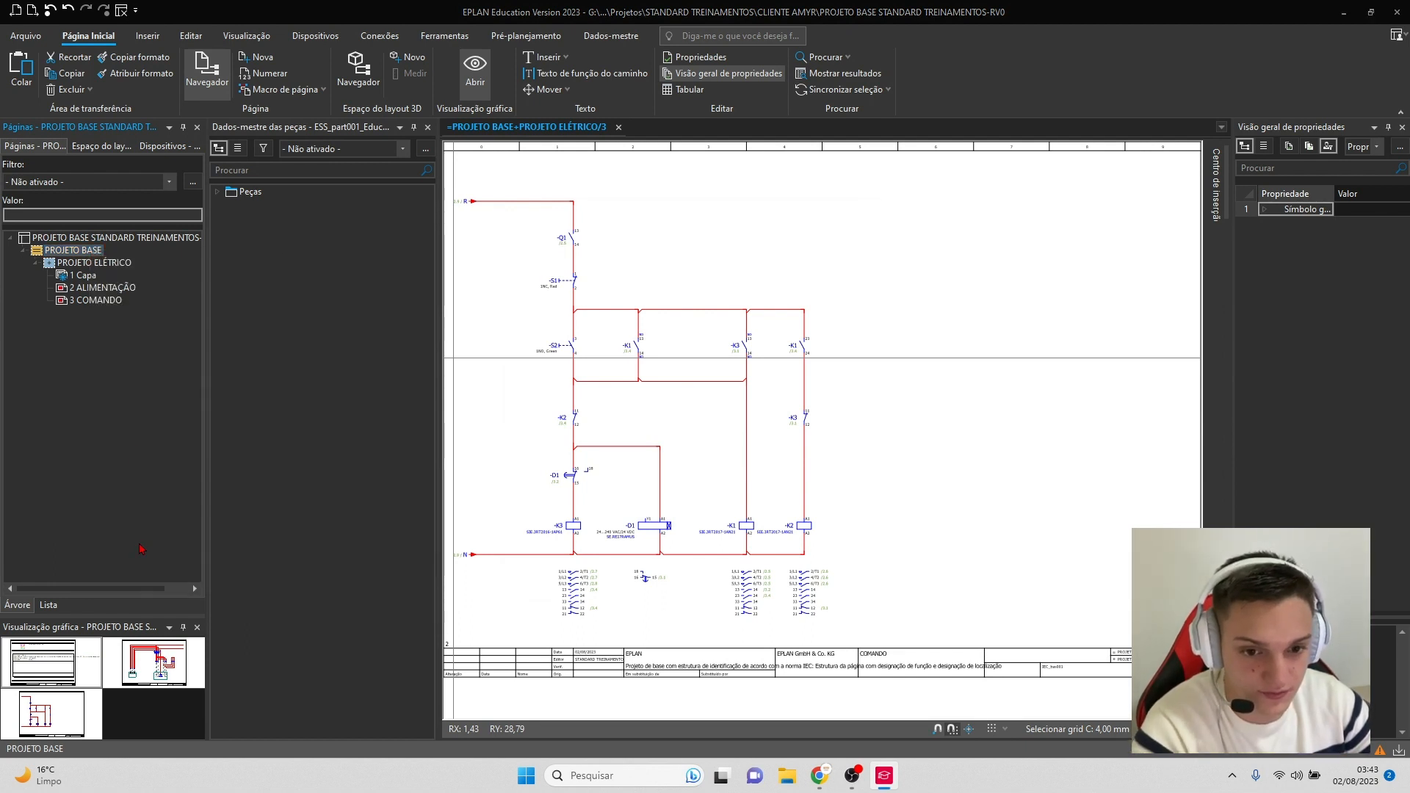
key("Escape")
- Rename the top structure node above PROJETO ELÉTRICO to PAINEL ELÉTRICO
right_click(58, 252)
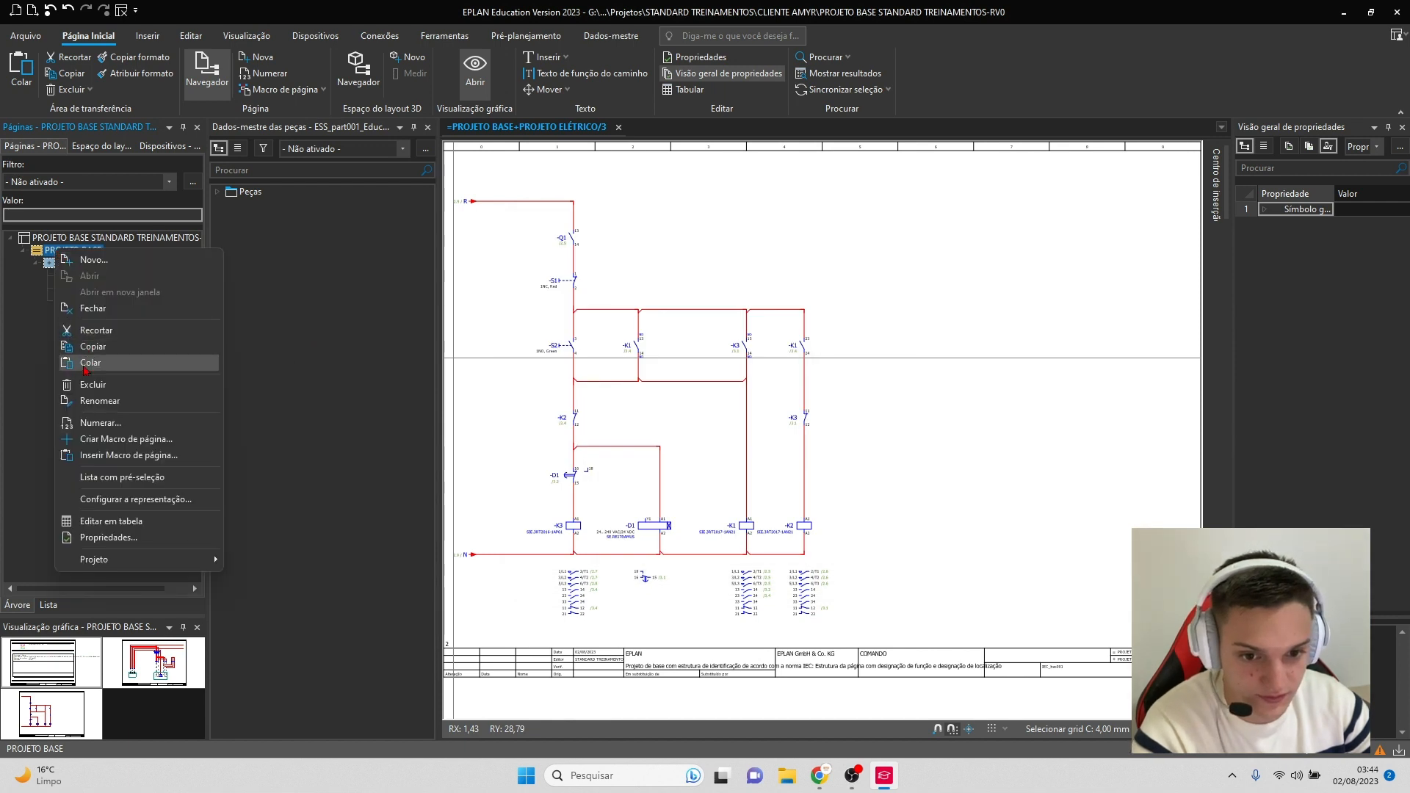
left_click(97, 397)
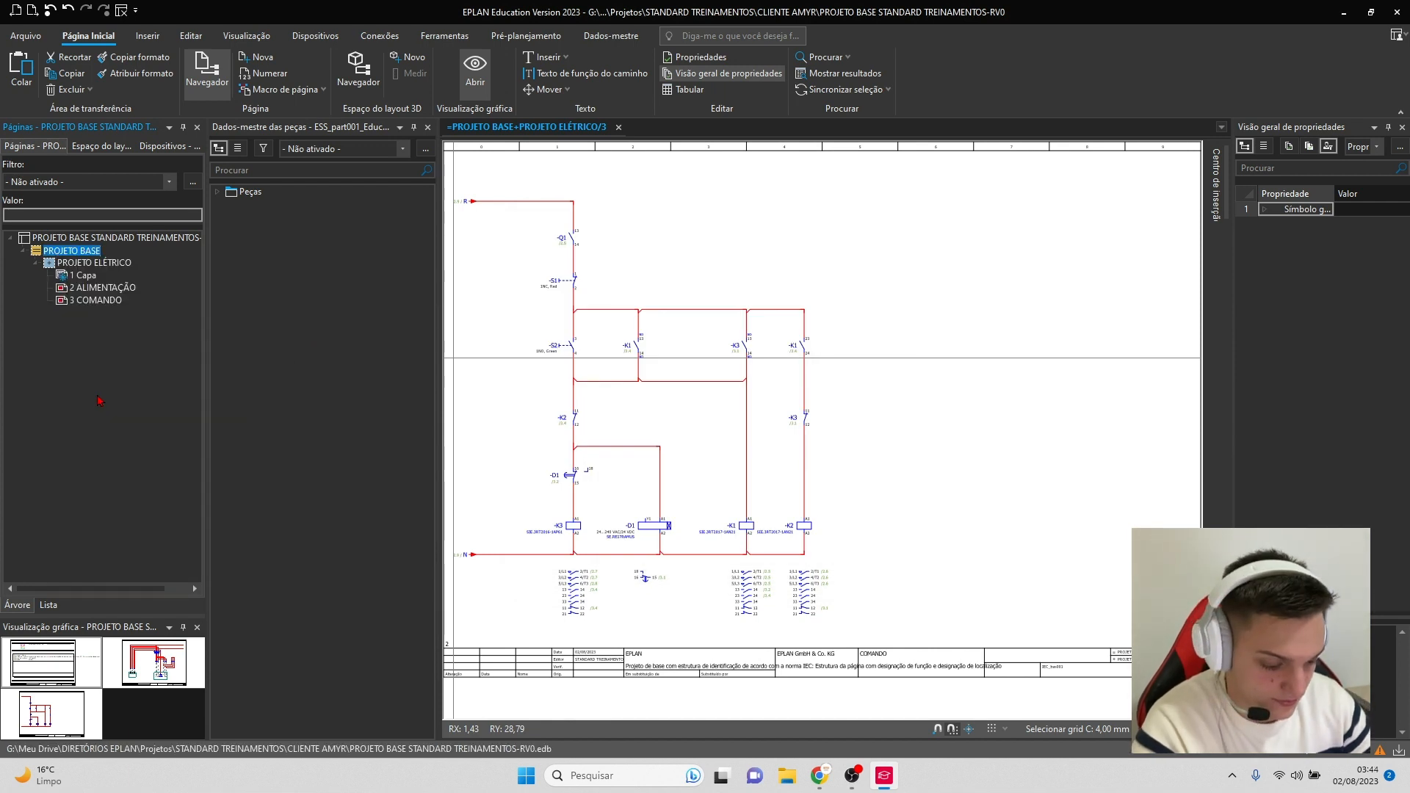
type("PAINEL EL")
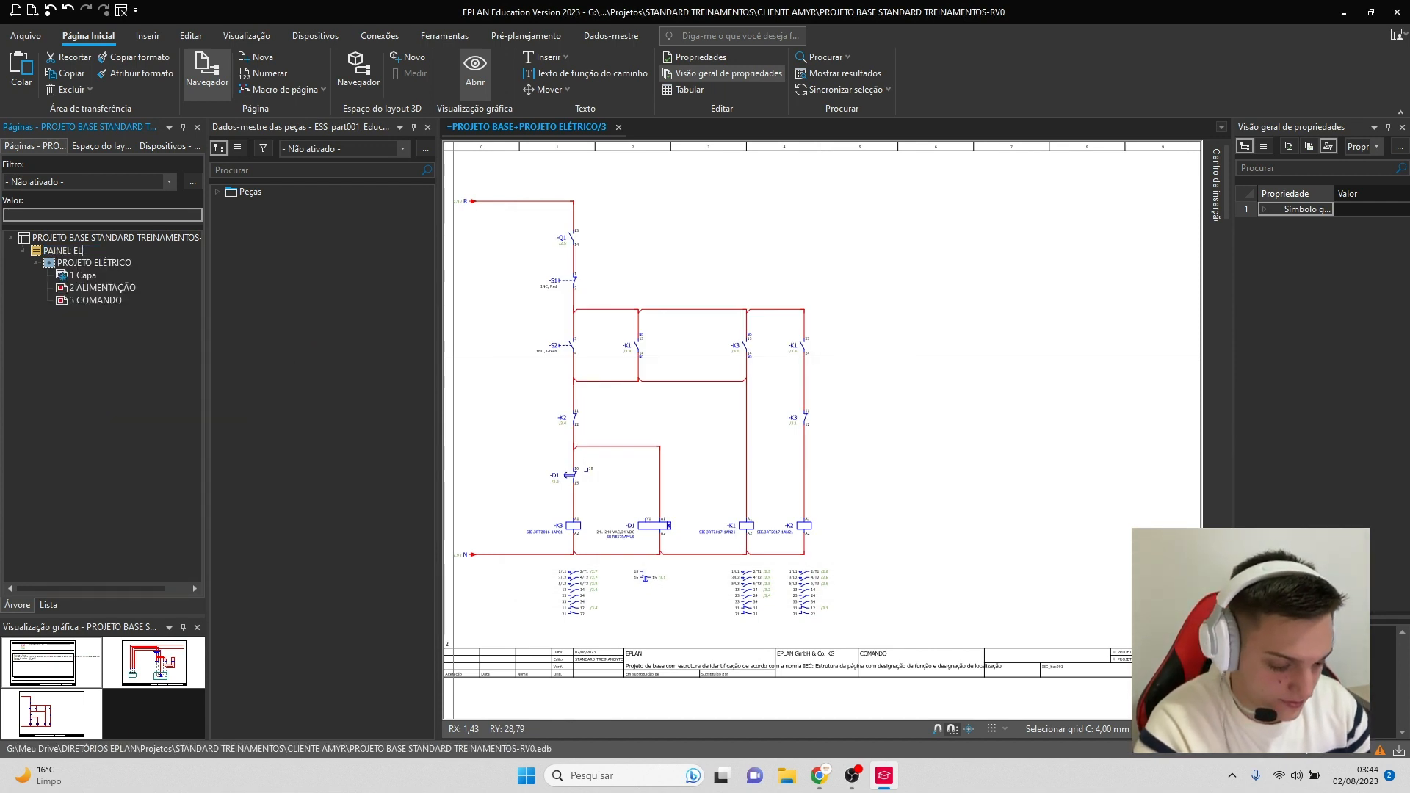
type("ÉTRICO")
key("Return")
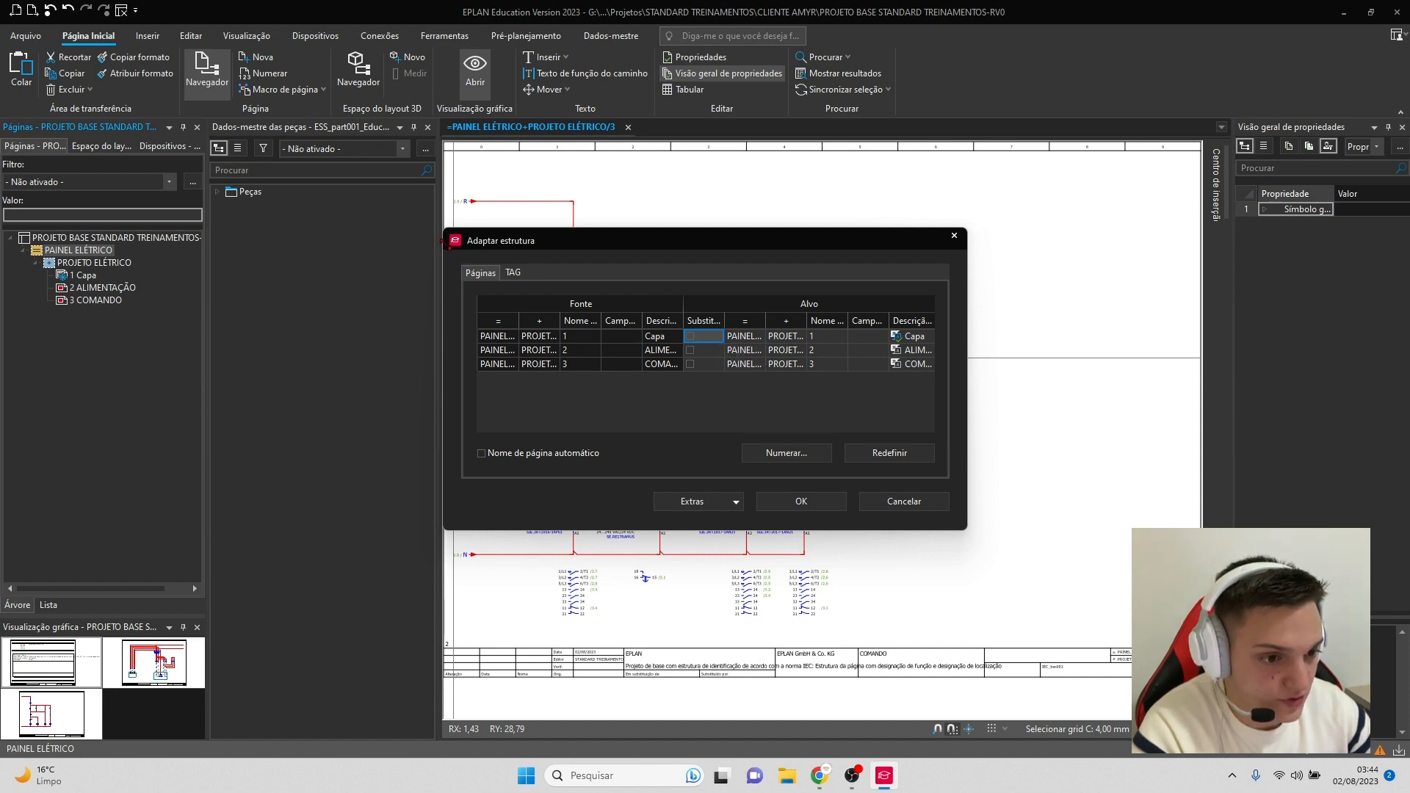
- Paste the copied PAINEL ELÉTRICO structure, setting the function designation of the cover page's target to PAINEL DE REMOTA
left_click_drag(445, 241, 118, 174)
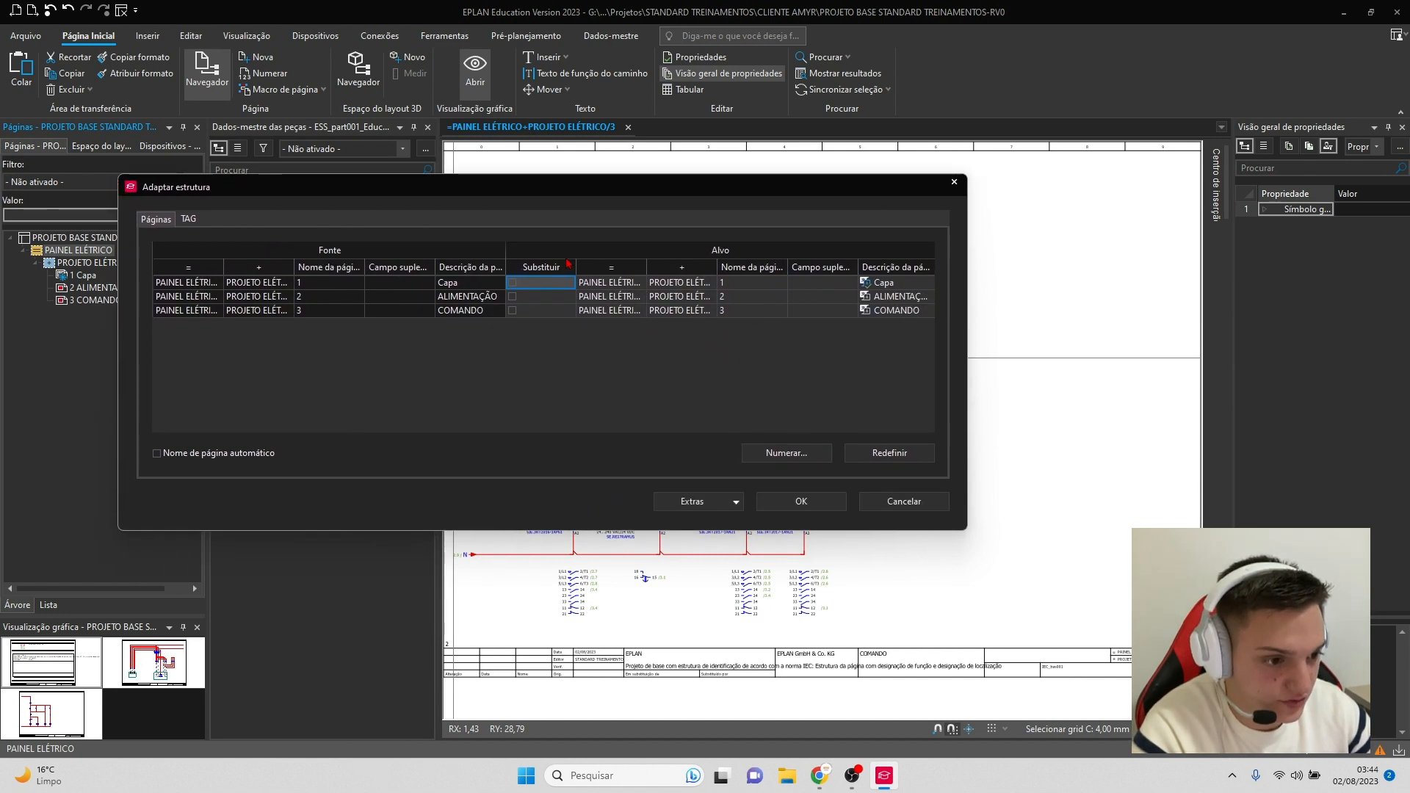
left_click_drag(646, 267, 693, 267)
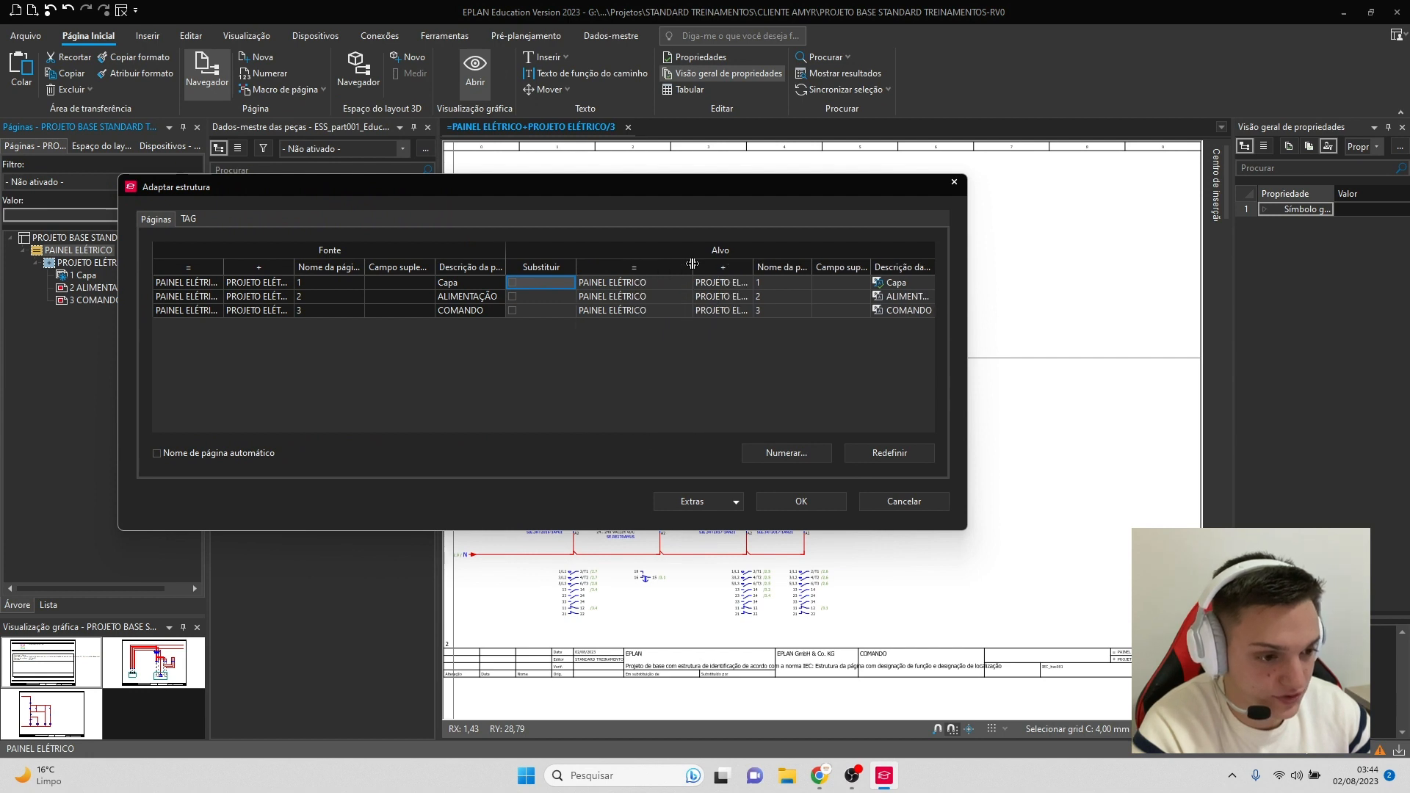
left_click(653, 281)
left_click(652, 281)
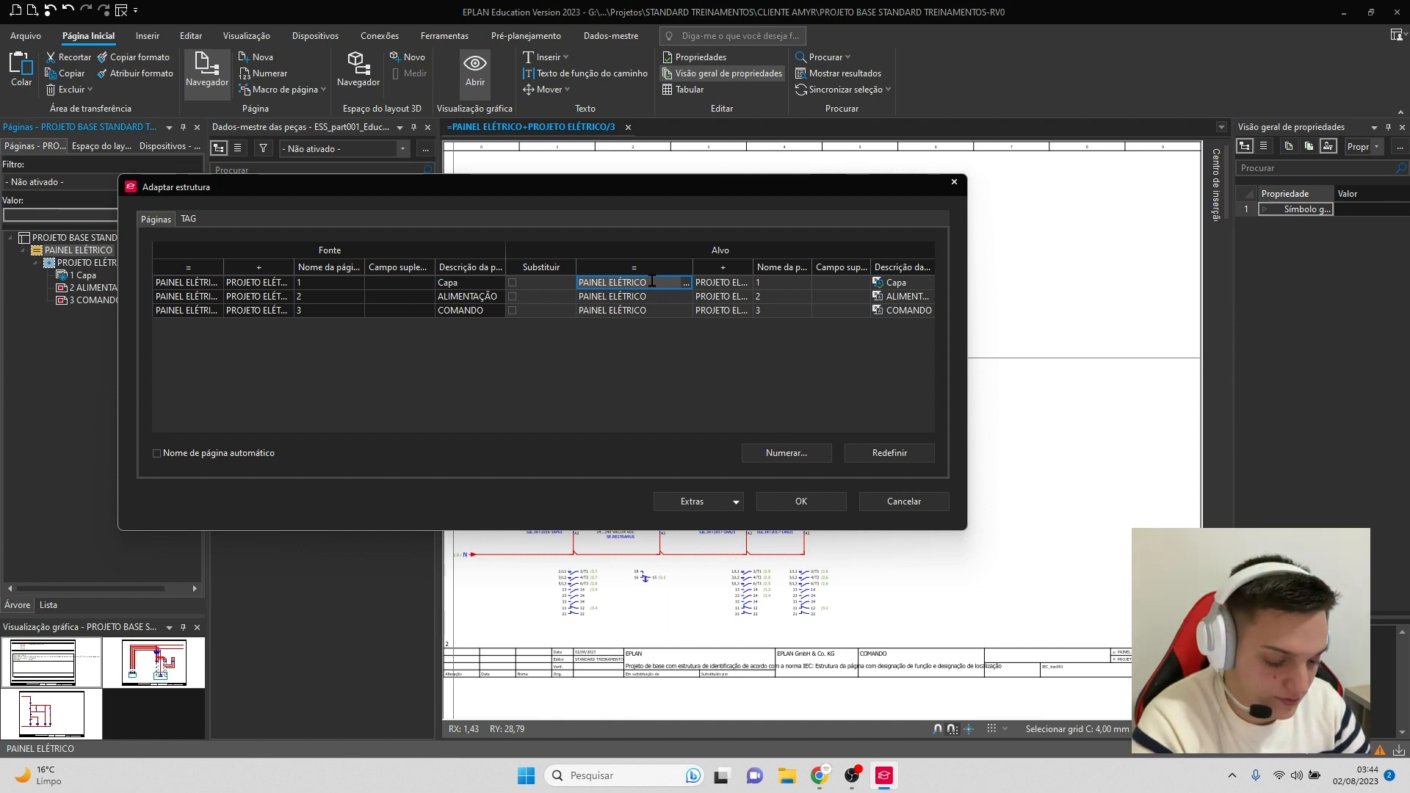
type("PAINEL DE REM")
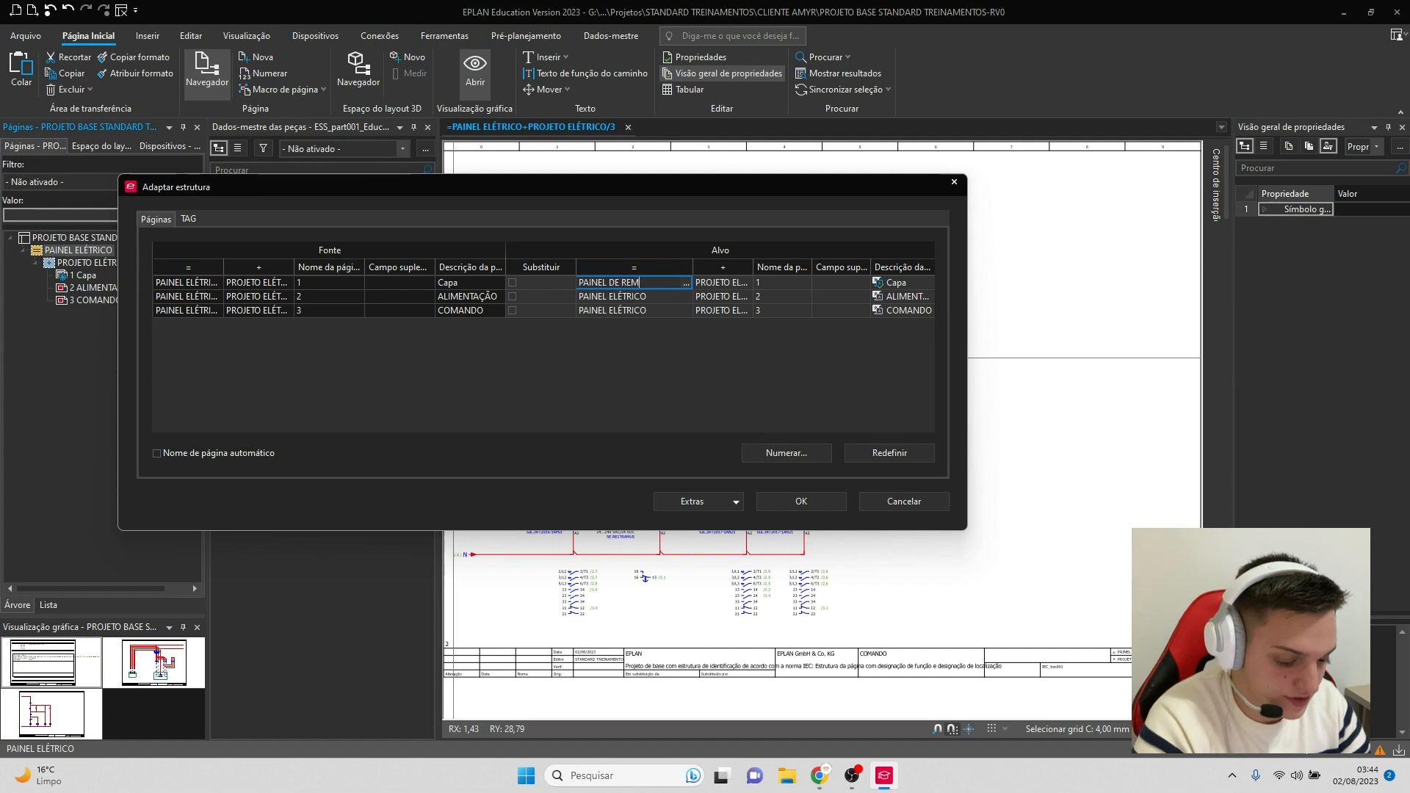
type("OTA")
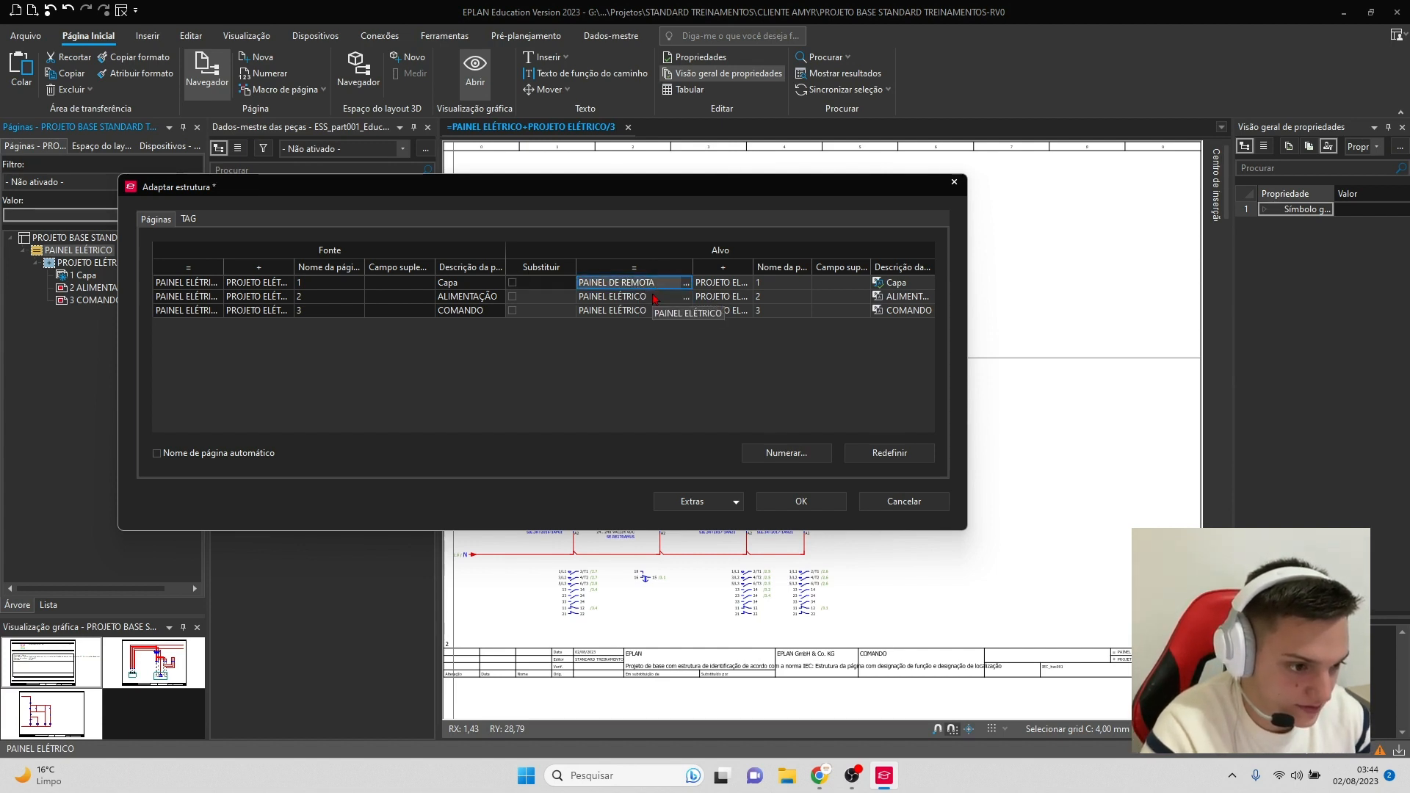
left_click(797, 502)
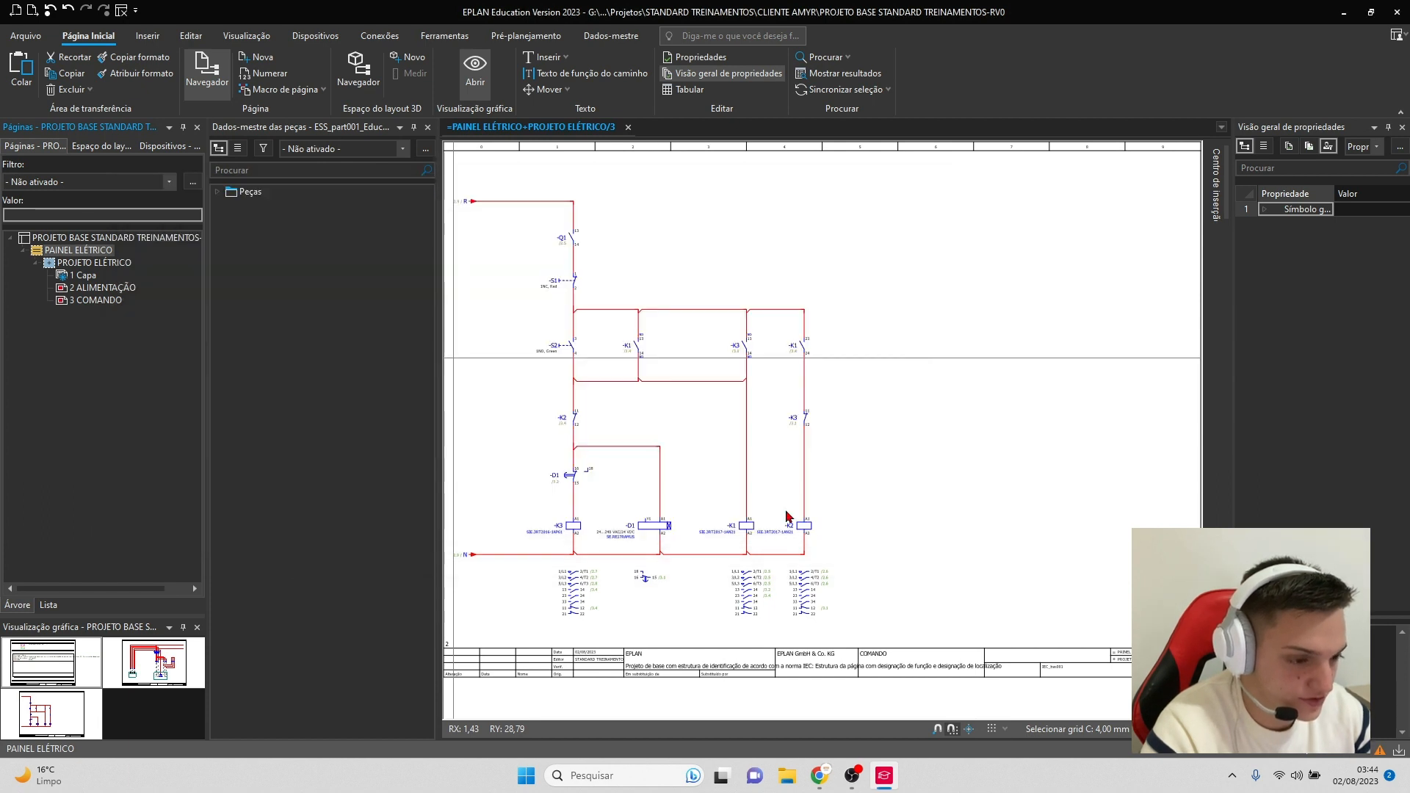
left_click(676, 475)
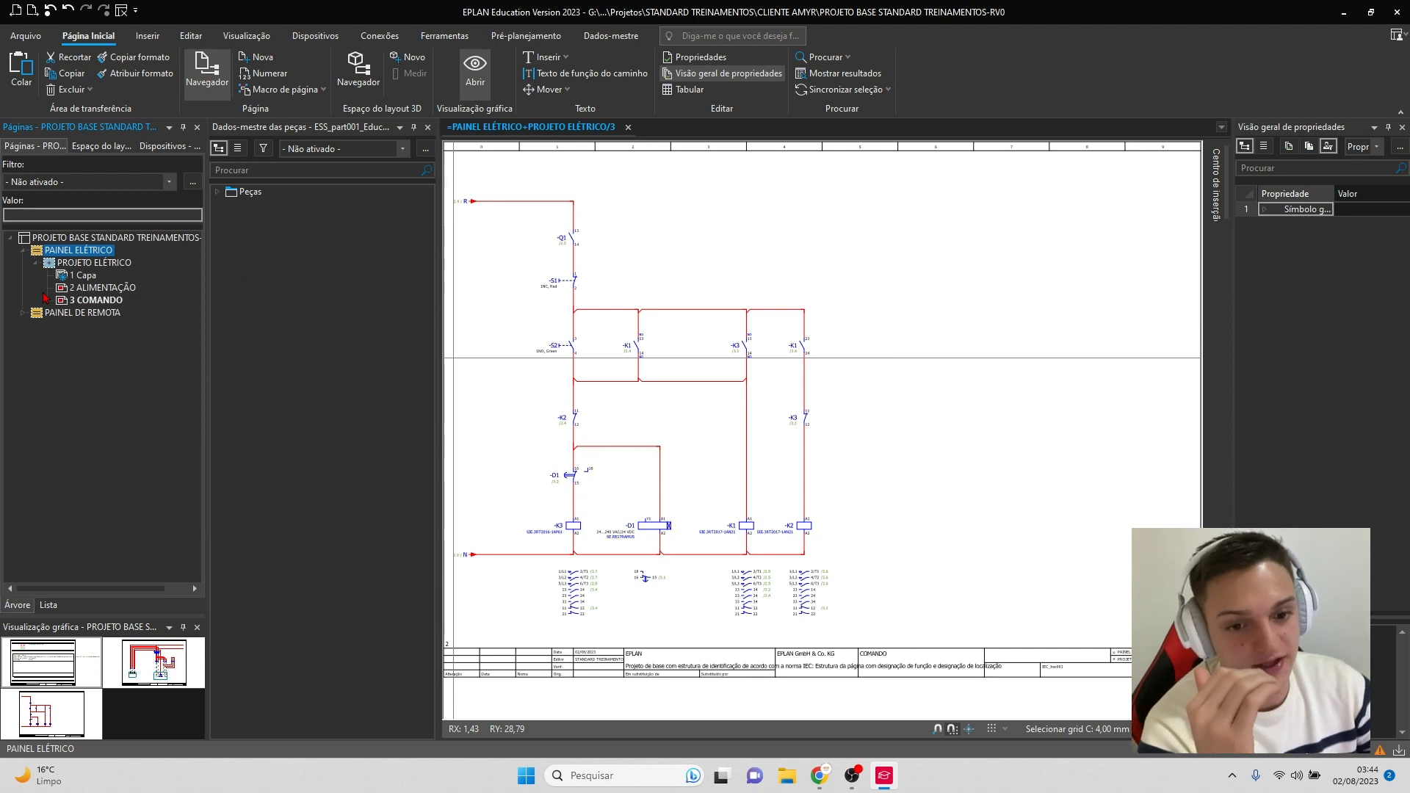
- Expand the PAINEL DE REMOTA node and select the PROJETO ELÉTRICO node under PAINEL ELÉTRICO
double_click(45, 312)
left_click(83, 277)
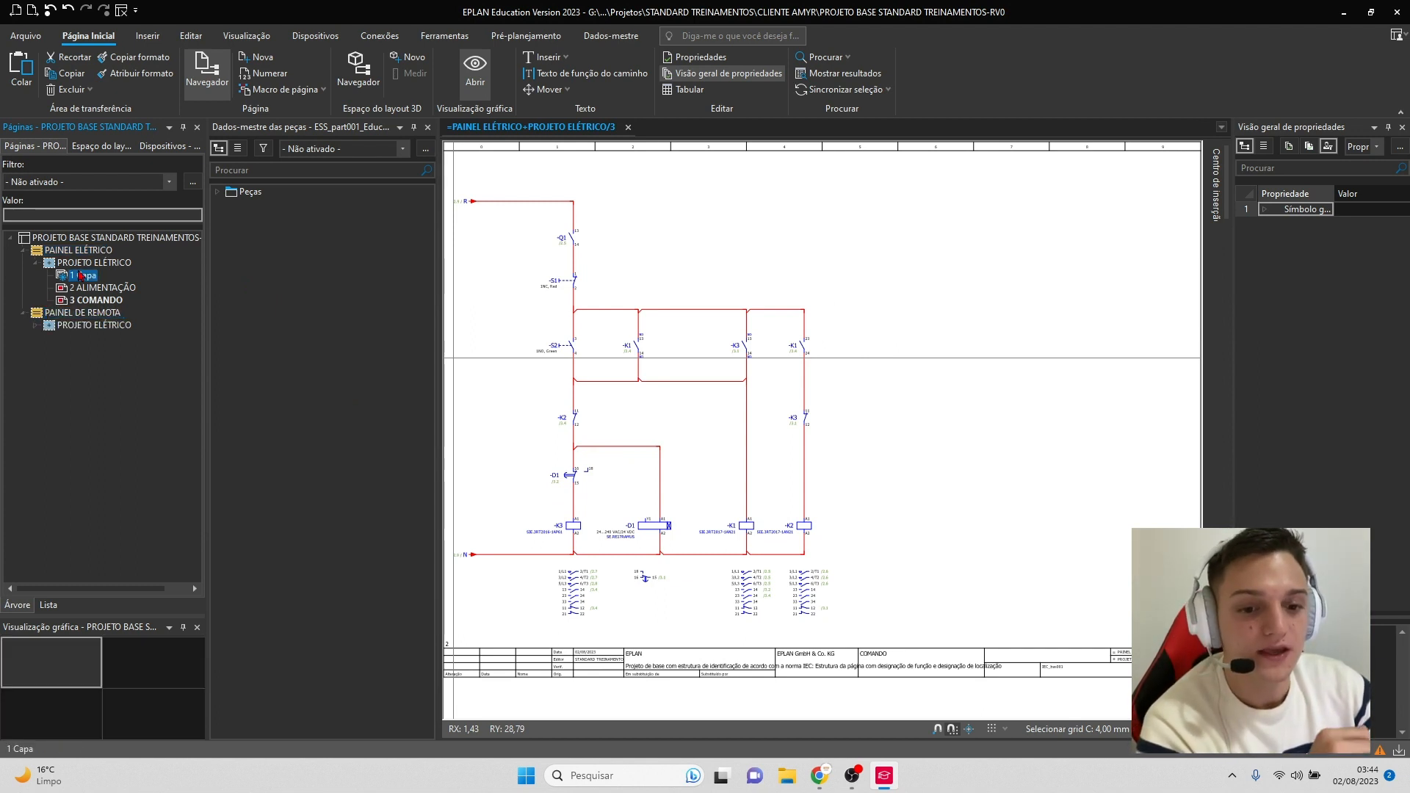
left_click(84, 265)
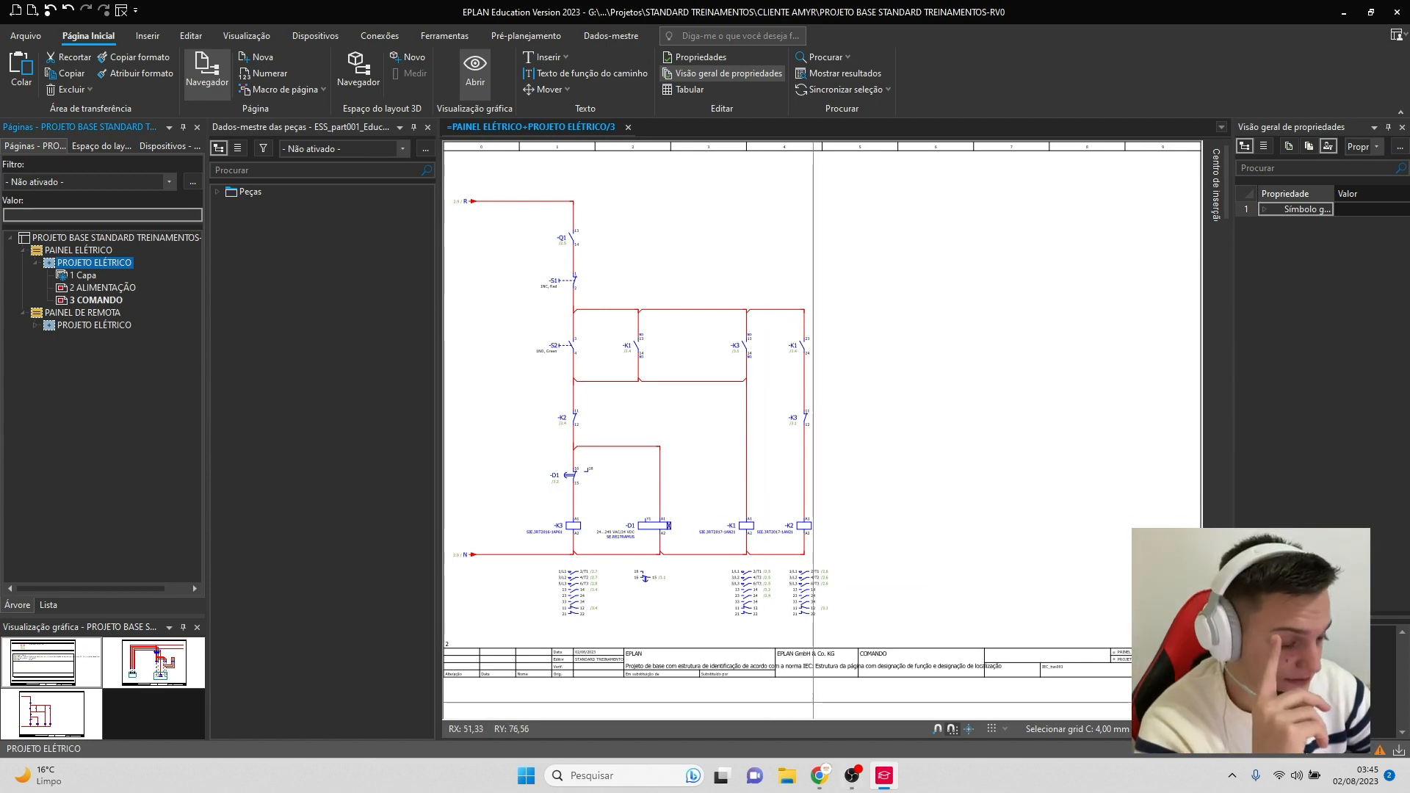
- Switch to the Miro Mind Map board in the browser and examine the example page list under DIFERENÇA
left_click(817, 778)
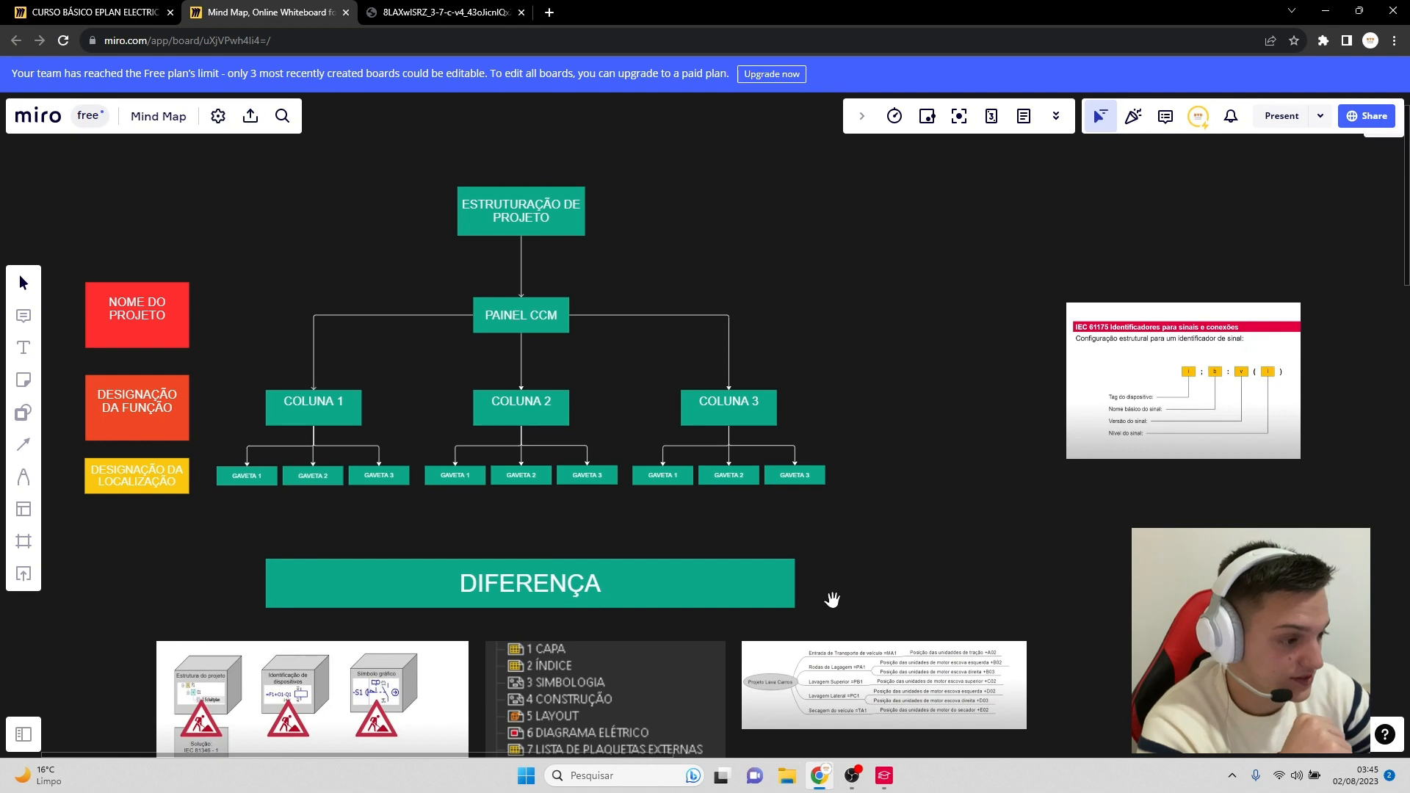
scroll(830, 597, "down", 3)
left_click_drag(676, 512, 676, 409)
scroll(346, 491, "up", 5)
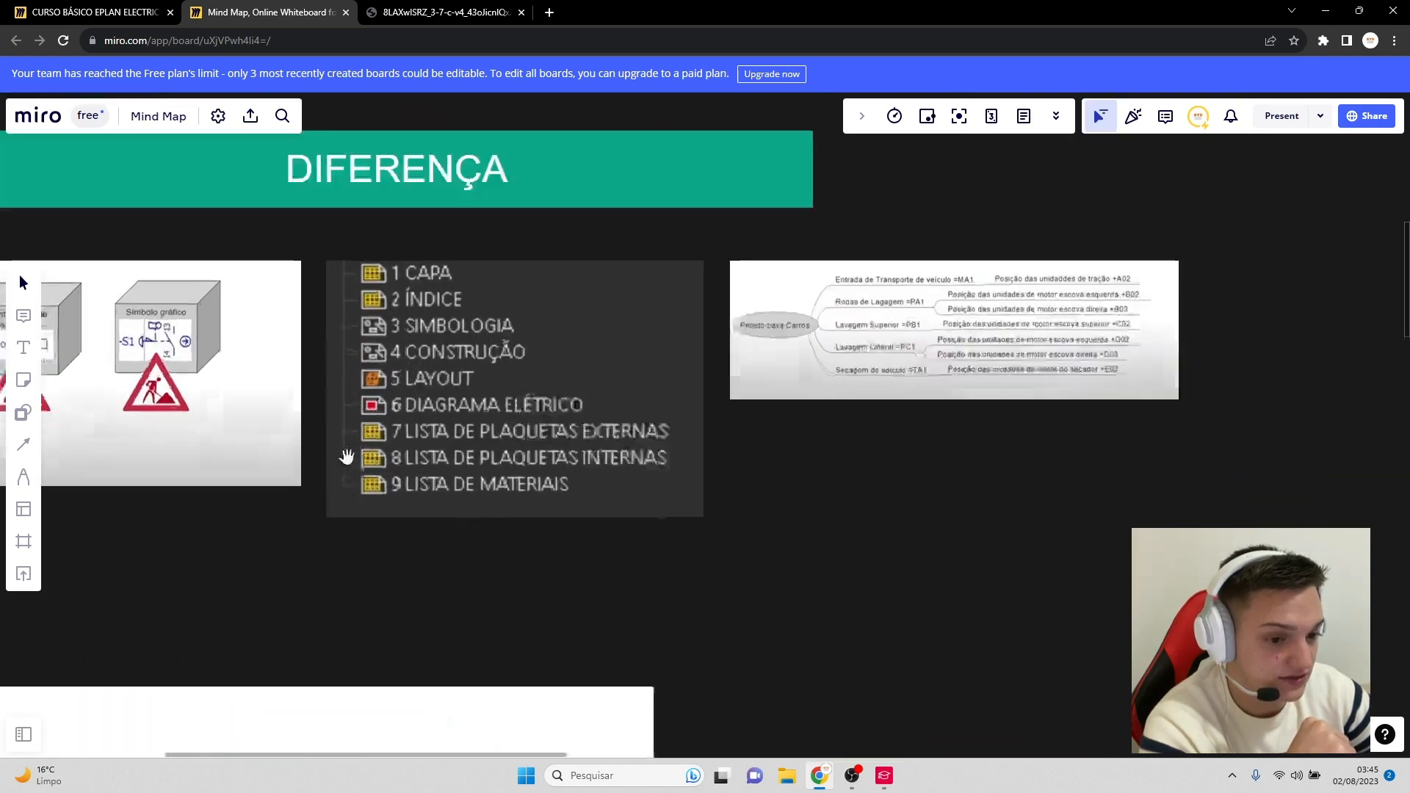
left_click_drag(377, 388, 370, 415)
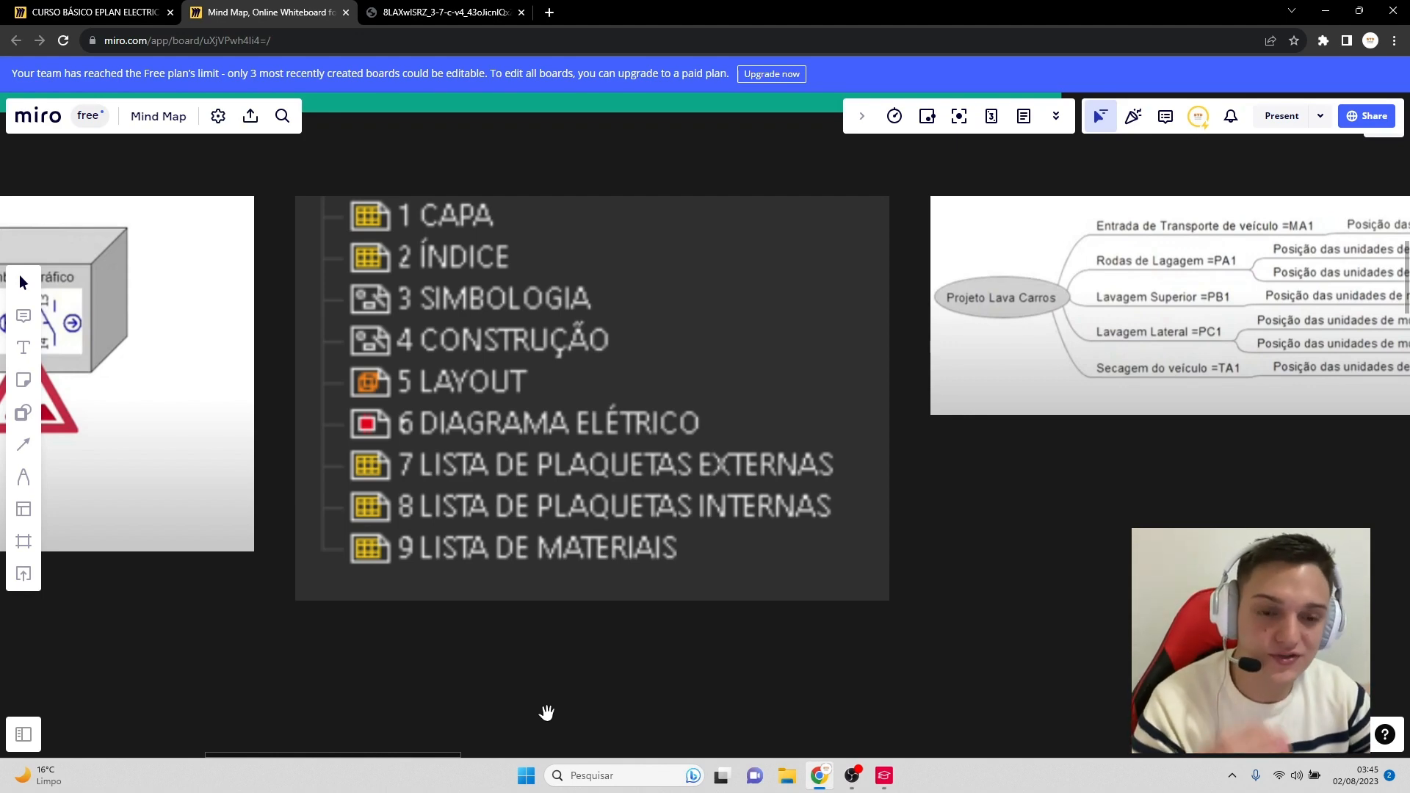
- Switch back to EPLAN and open the project's report generation dialog at its report templates
left_click(885, 780)
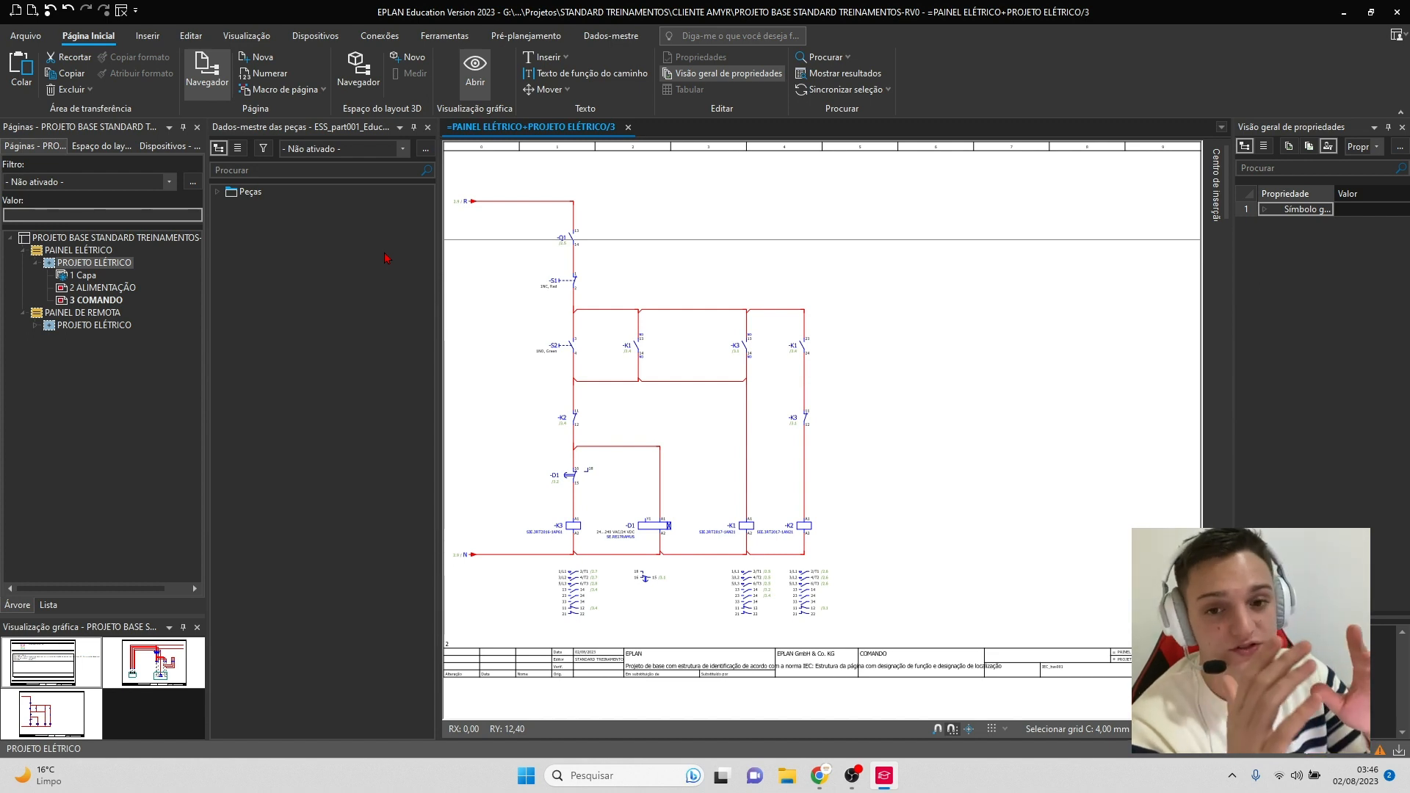
left_click(598, 37)
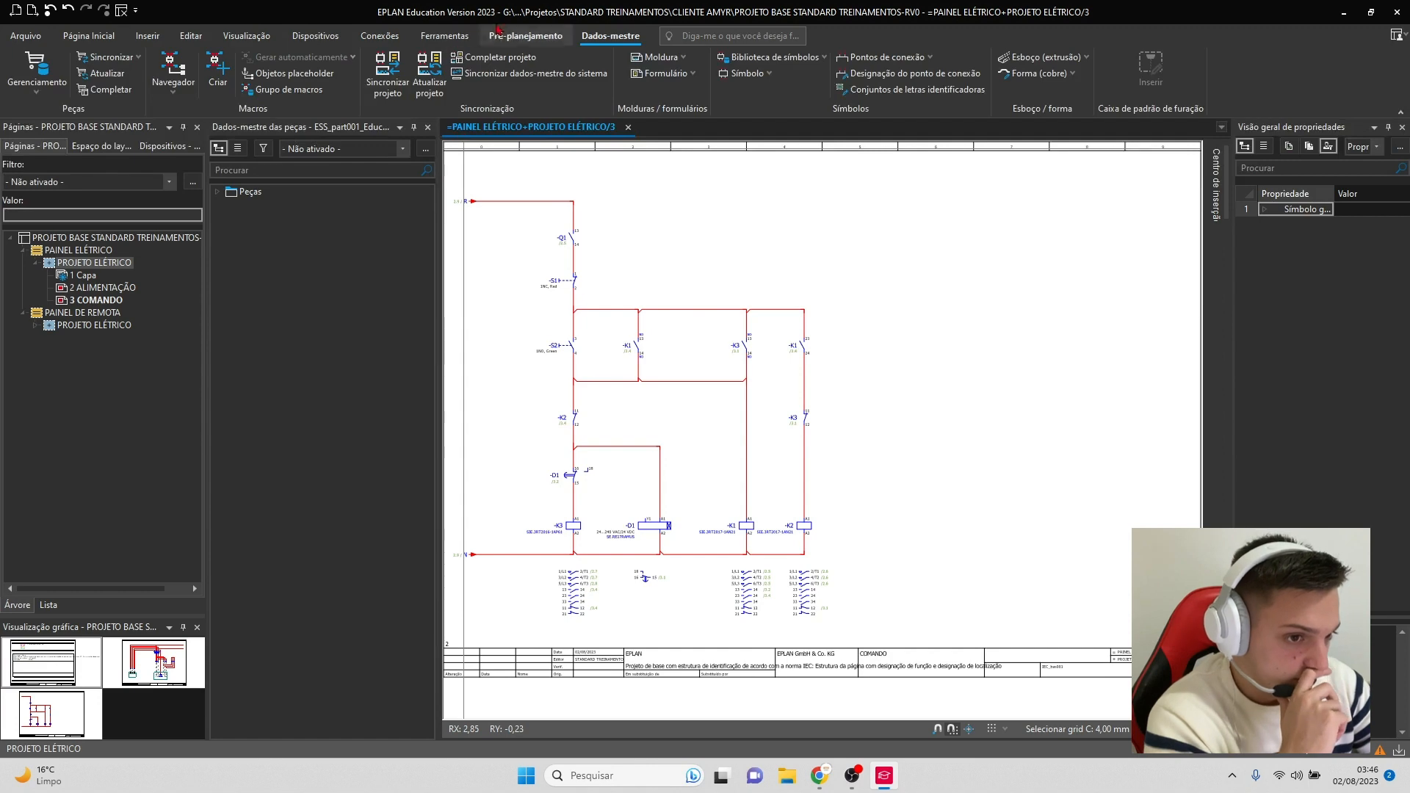
left_click(456, 34)
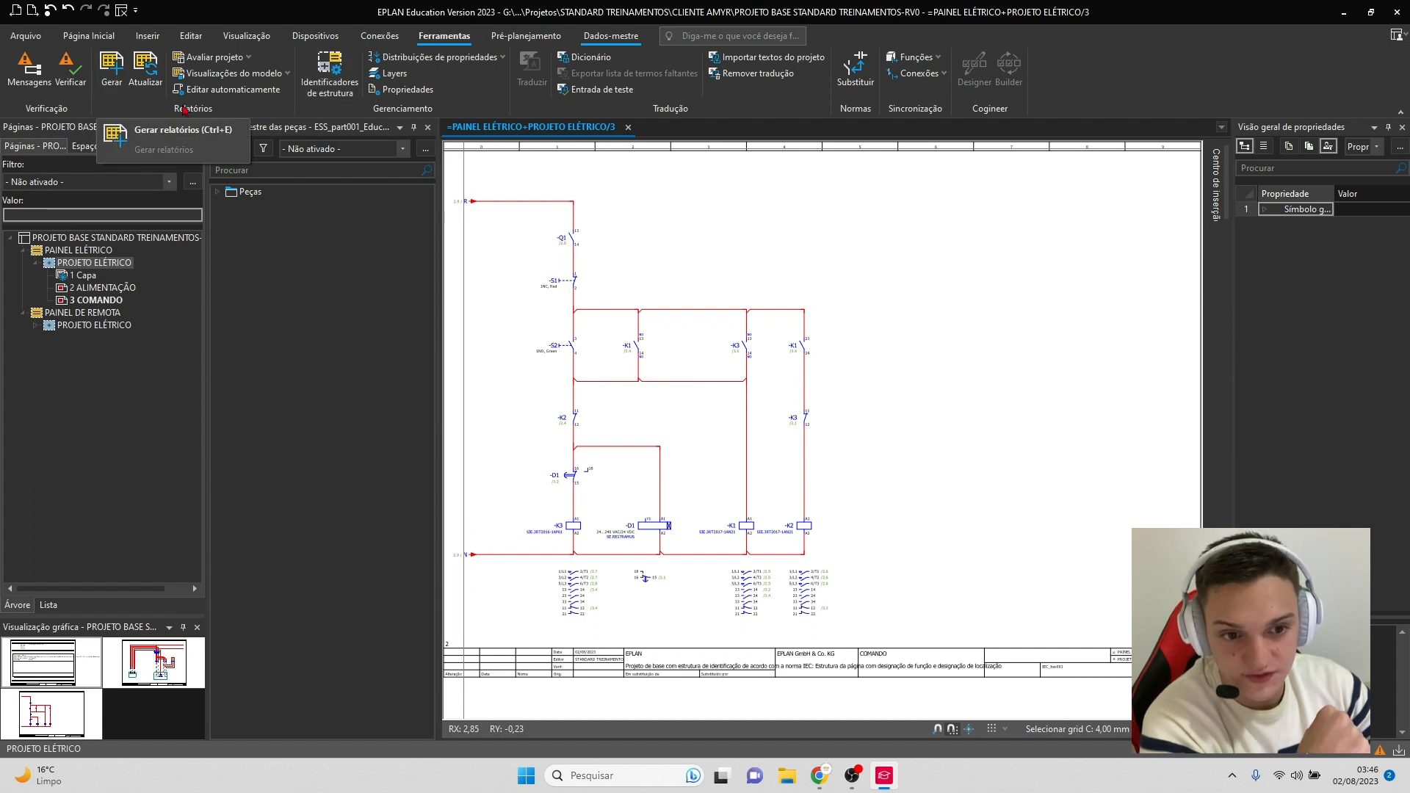
left_click(111, 66)
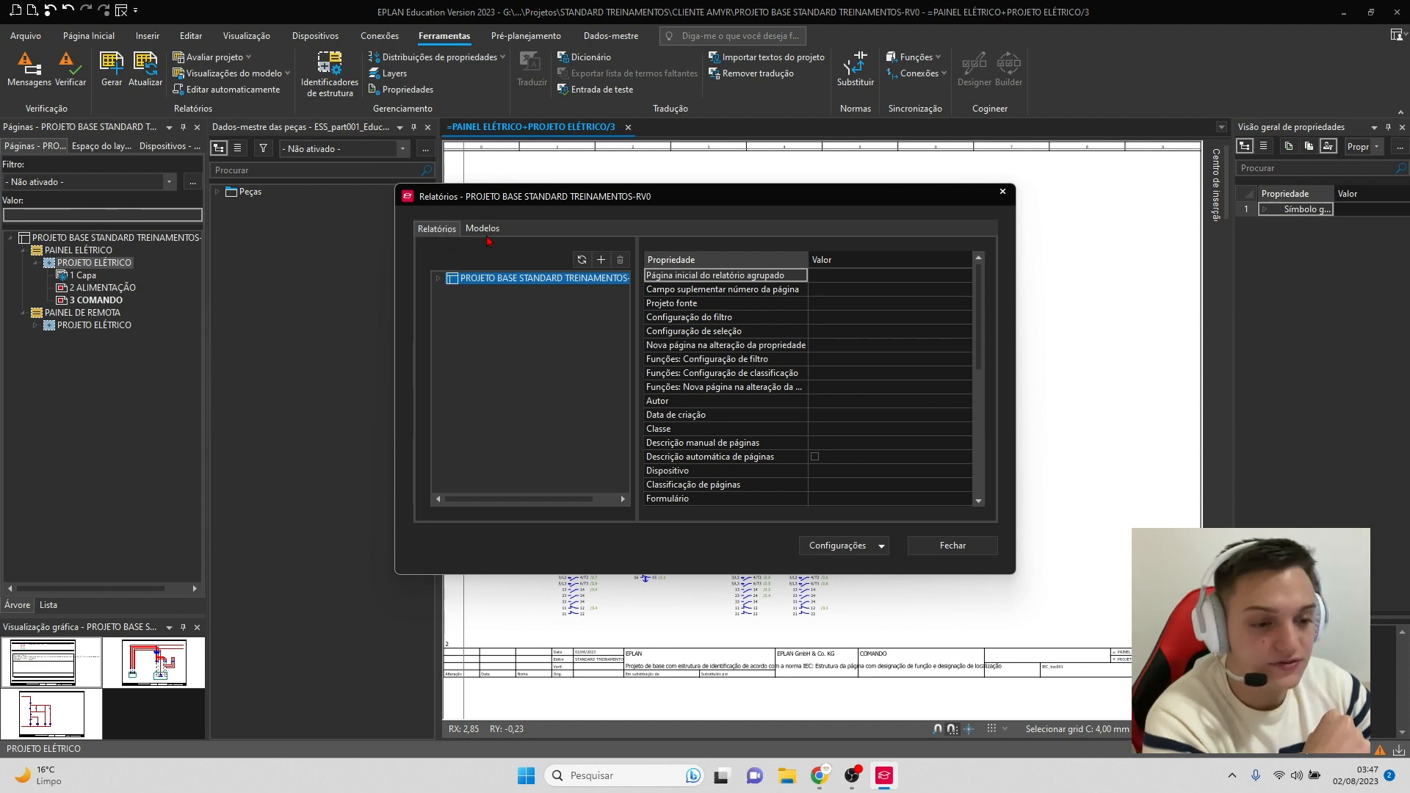
left_click(485, 229)
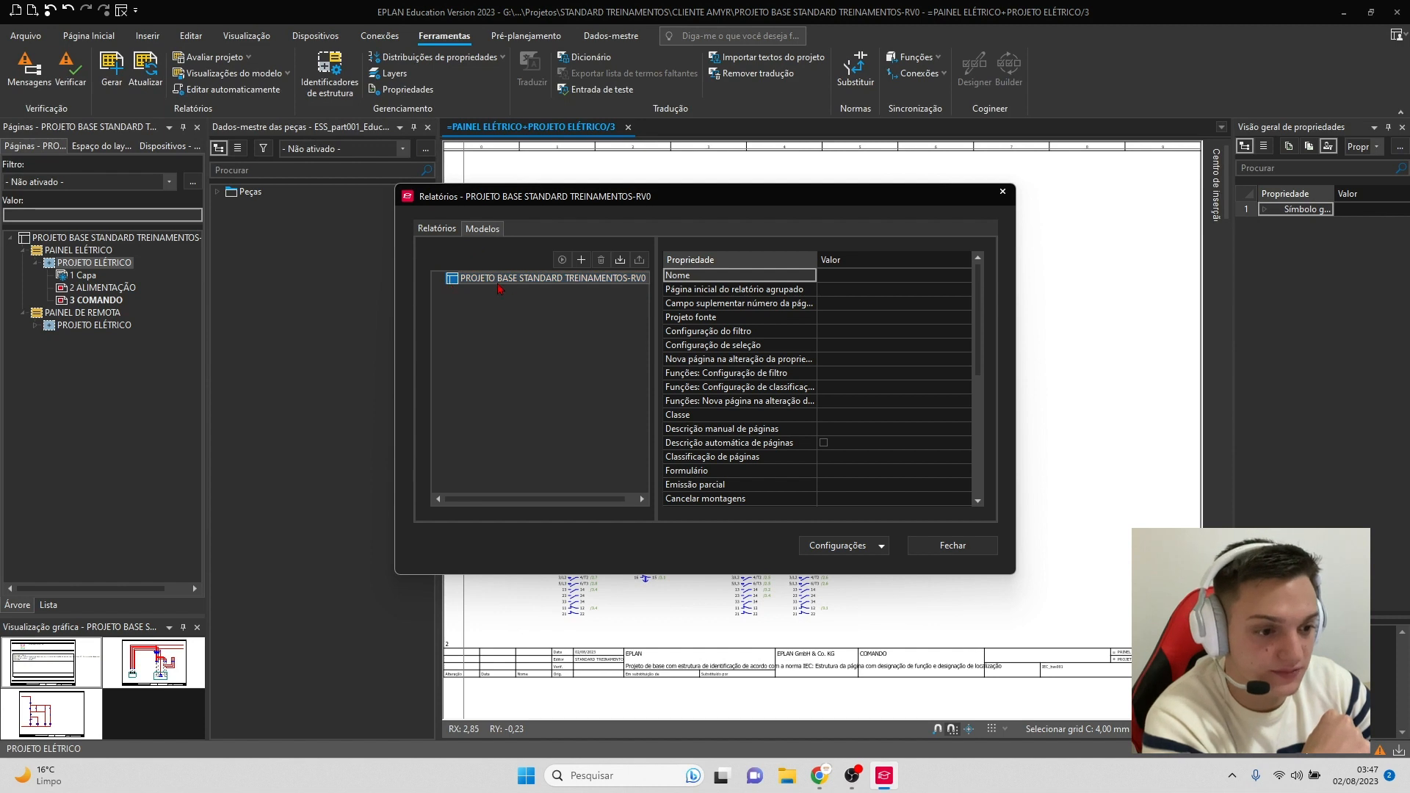
- Add a report template of type Diagrama de bornes to the project
left_click(580, 260)
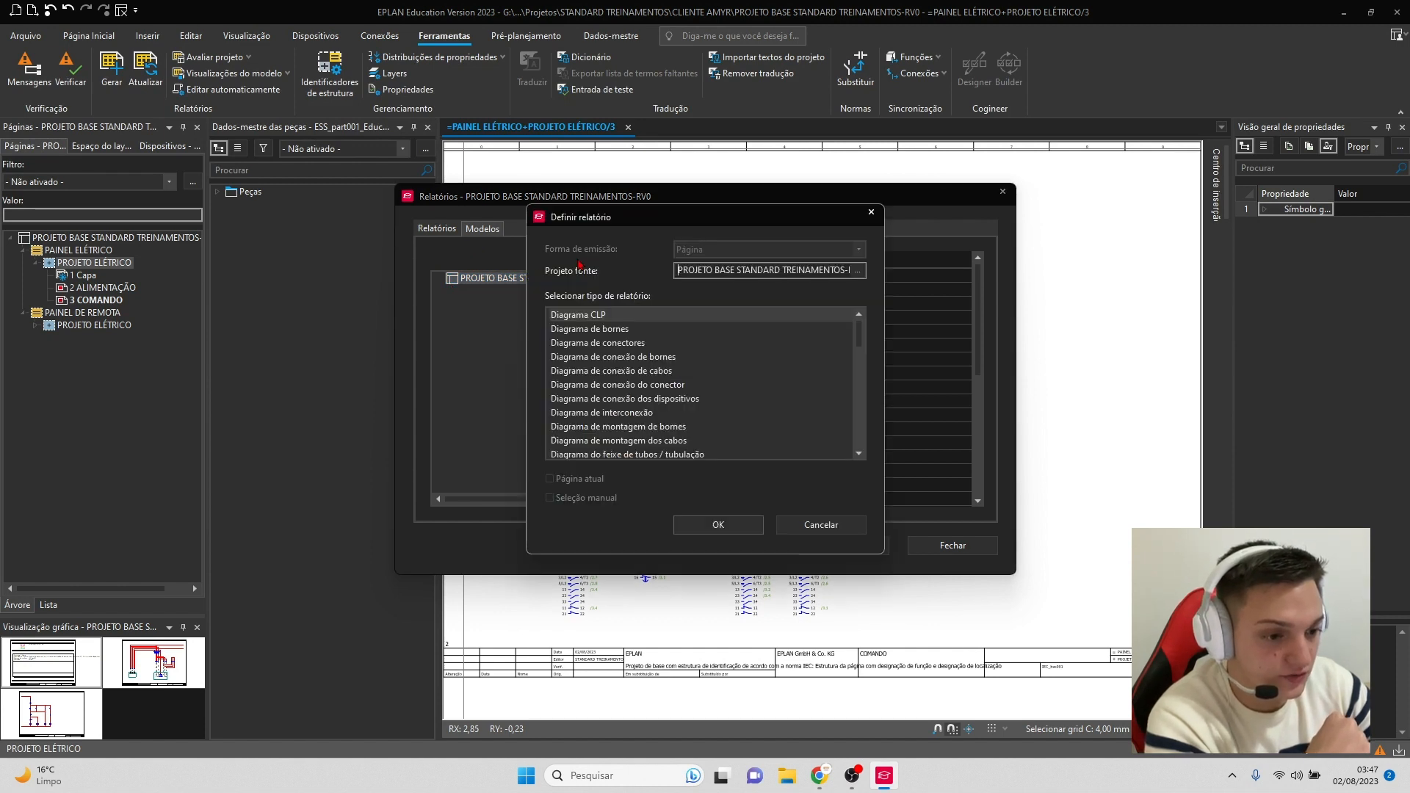
scroll(600, 331, "down", 8)
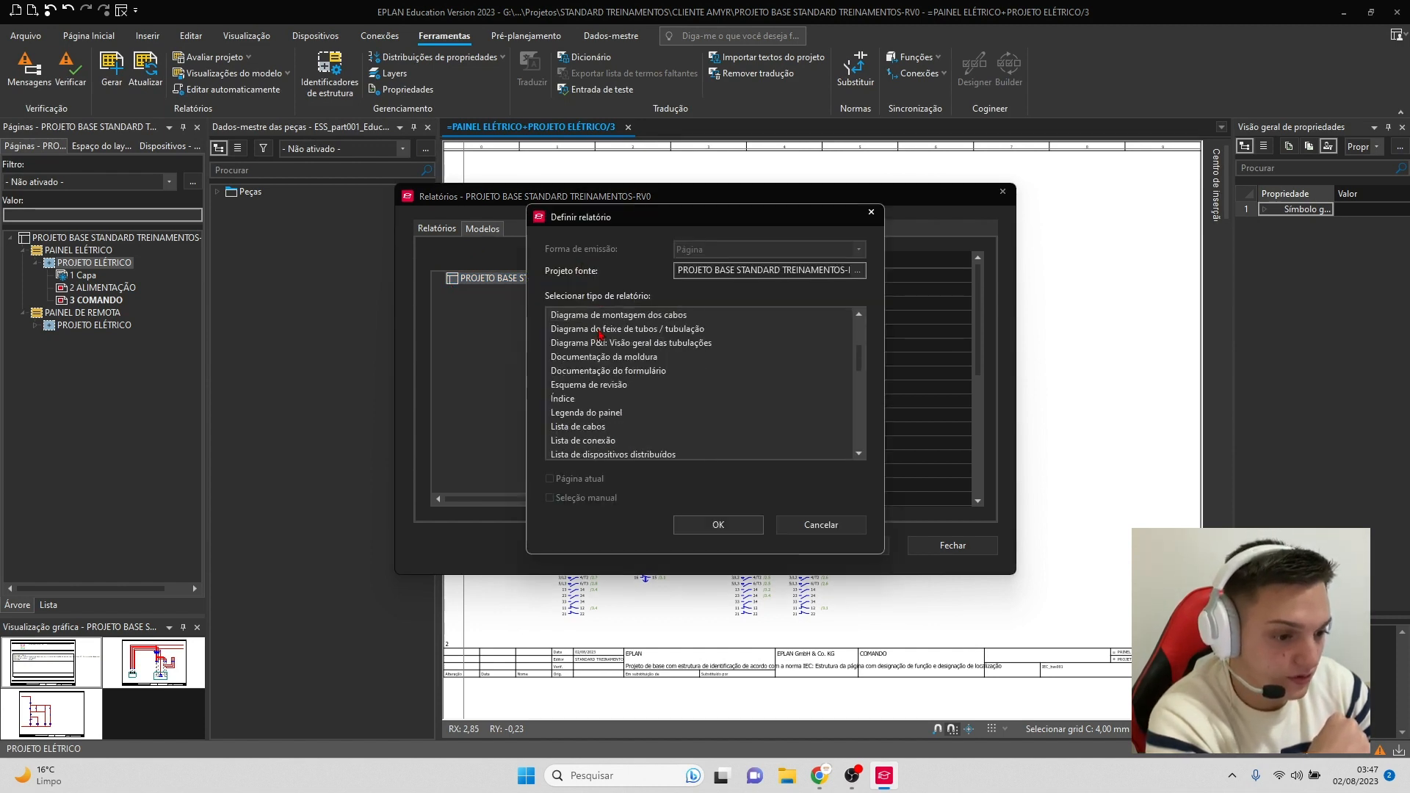
scroll(601, 334, "down", 10)
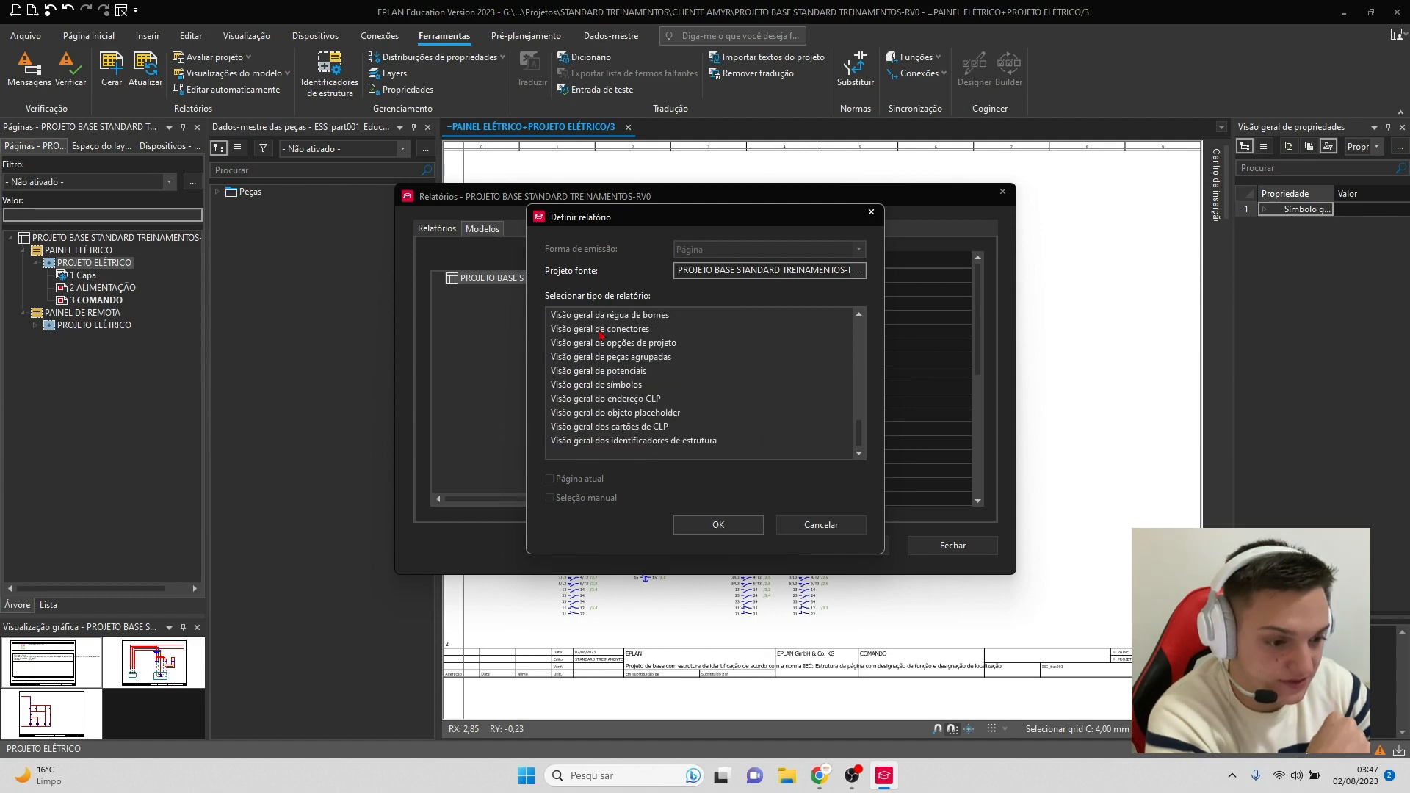
scroll(601, 335, "up", 10)
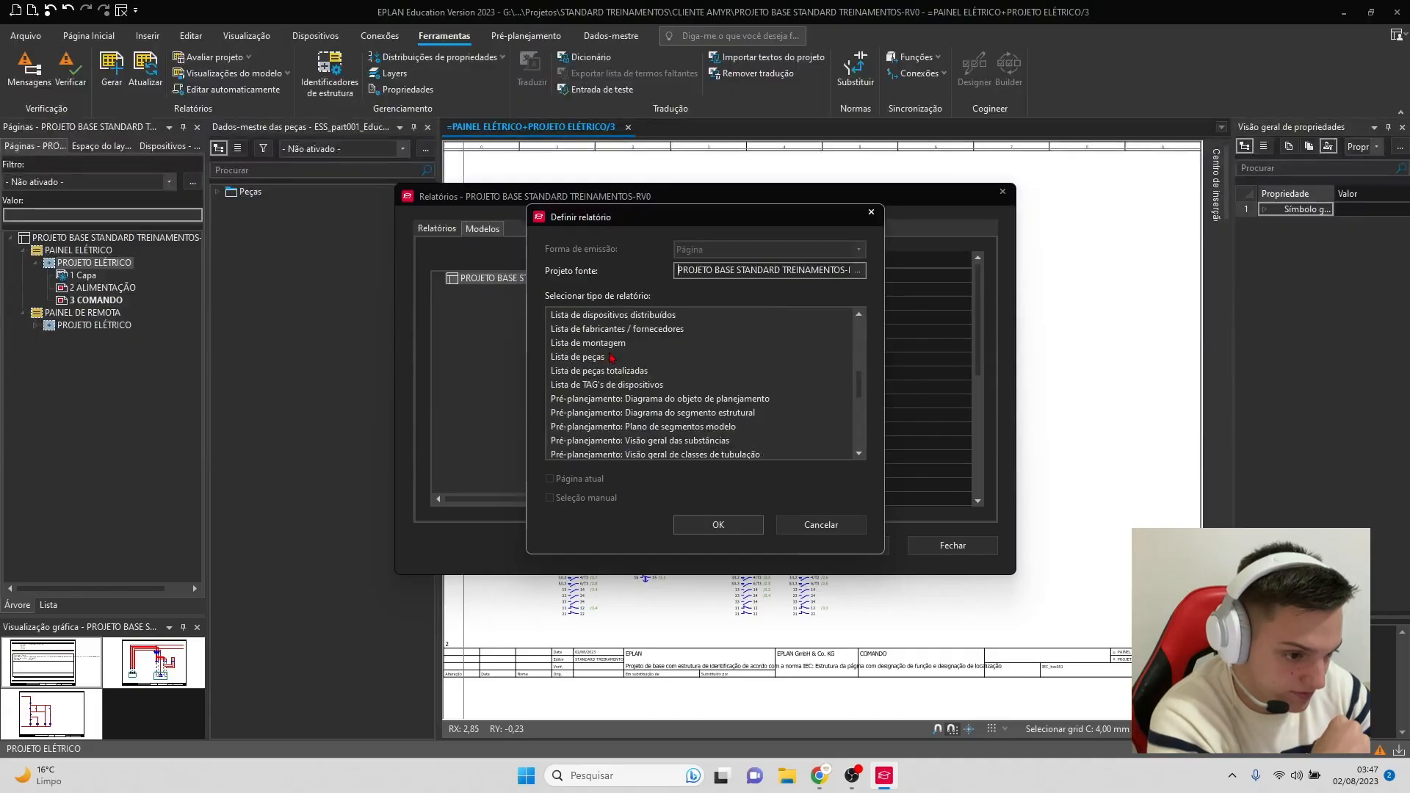
scroll(612, 358, "up", 4)
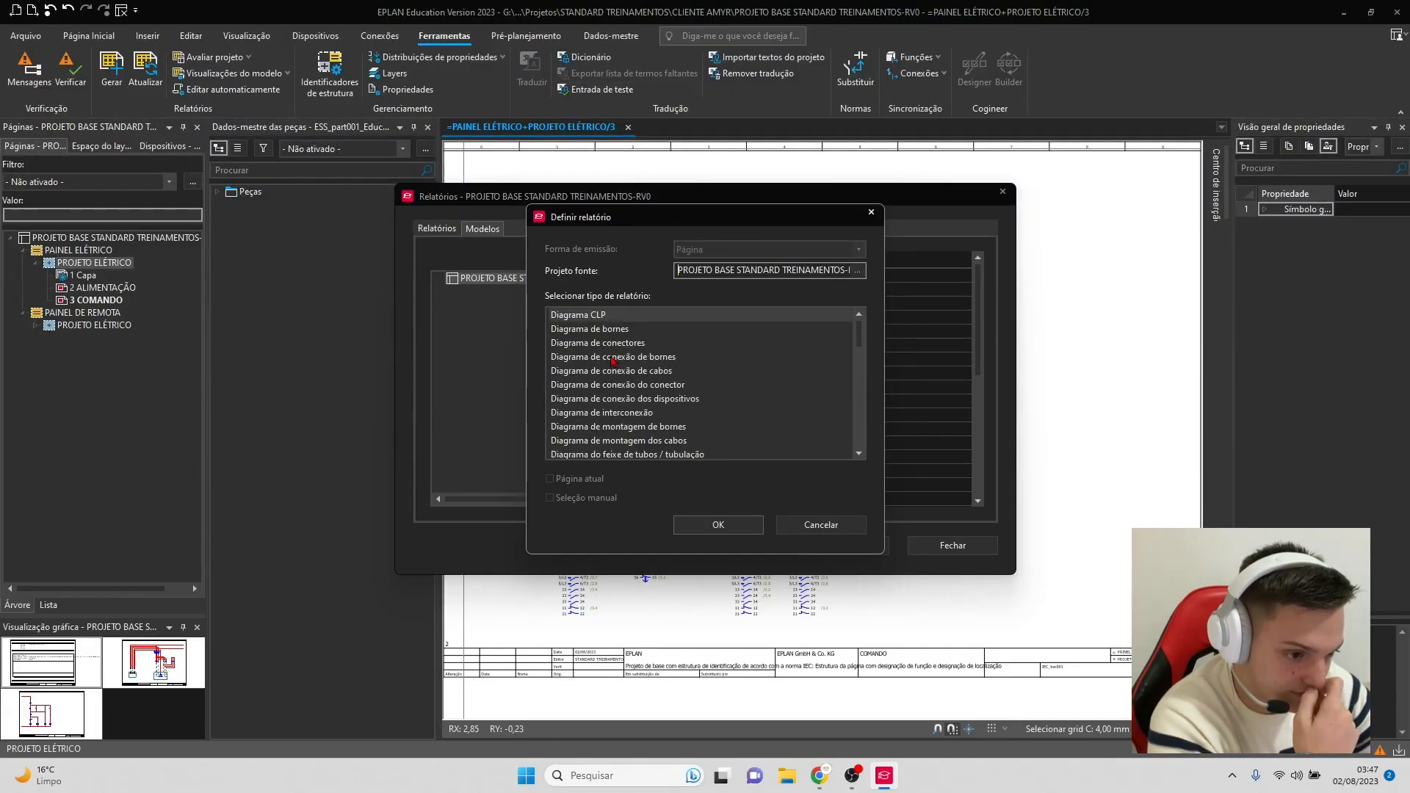
left_click(613, 330)
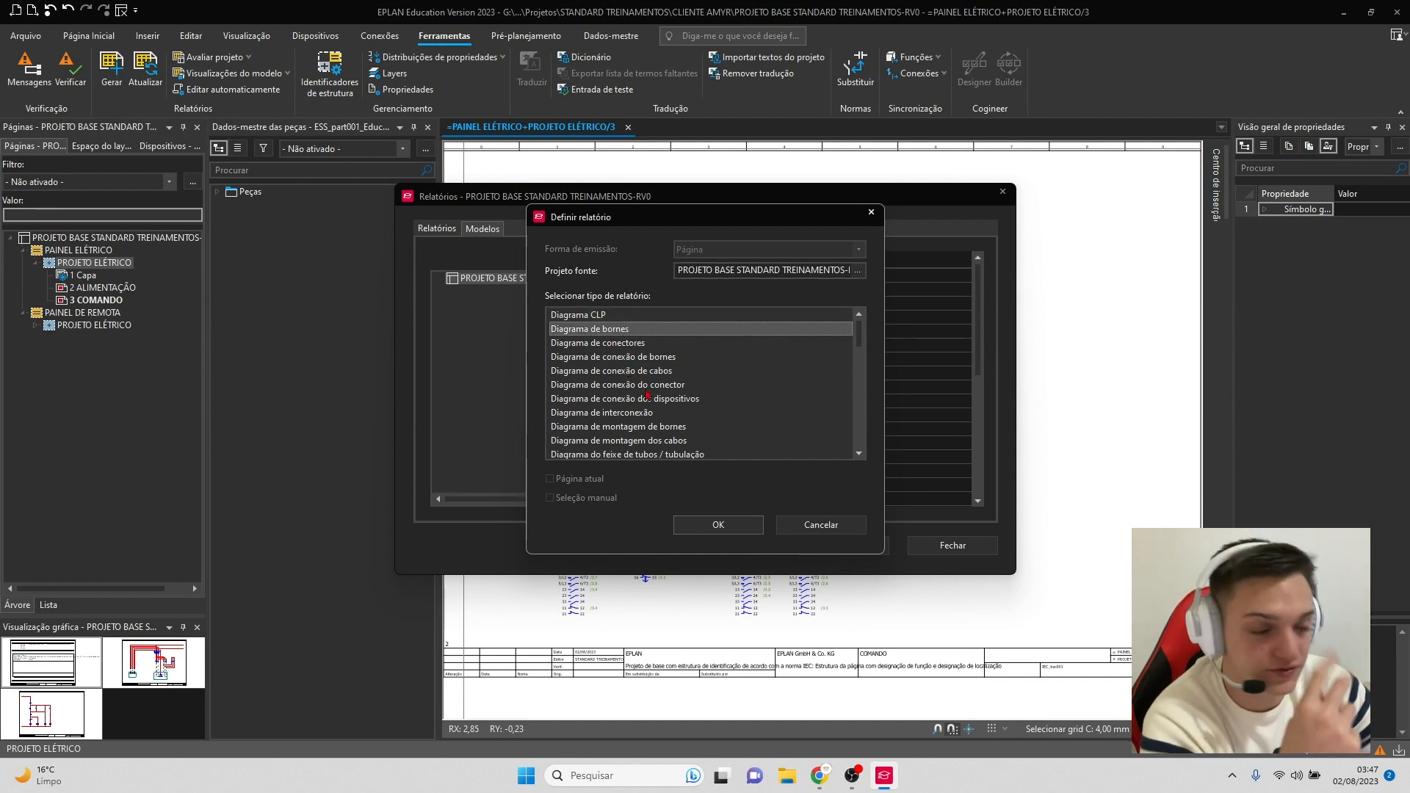
left_click(718, 524)
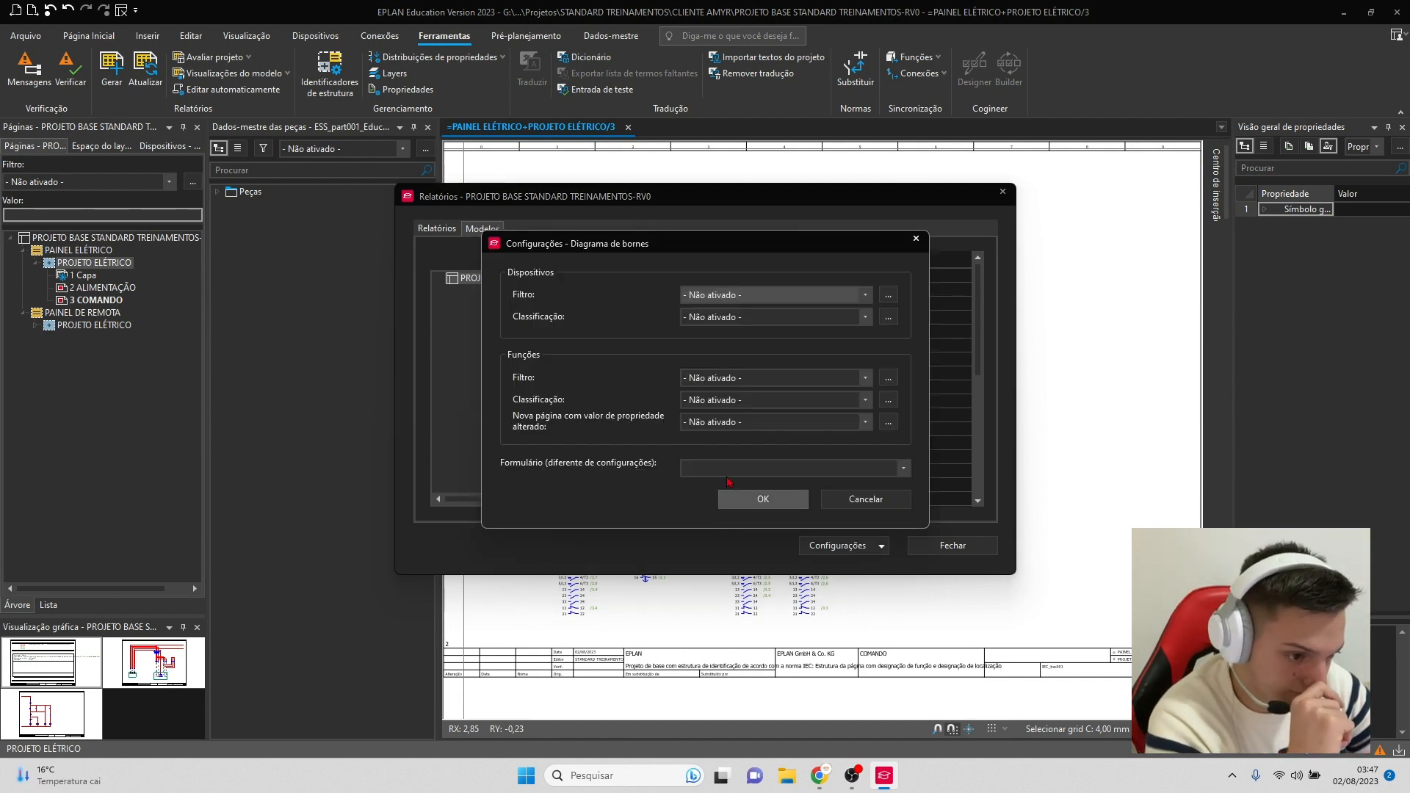
- Preview the available terminal diagram forms and assign F13_005.f13 as the form for the Diagrama de bornes report
left_click(890, 471)
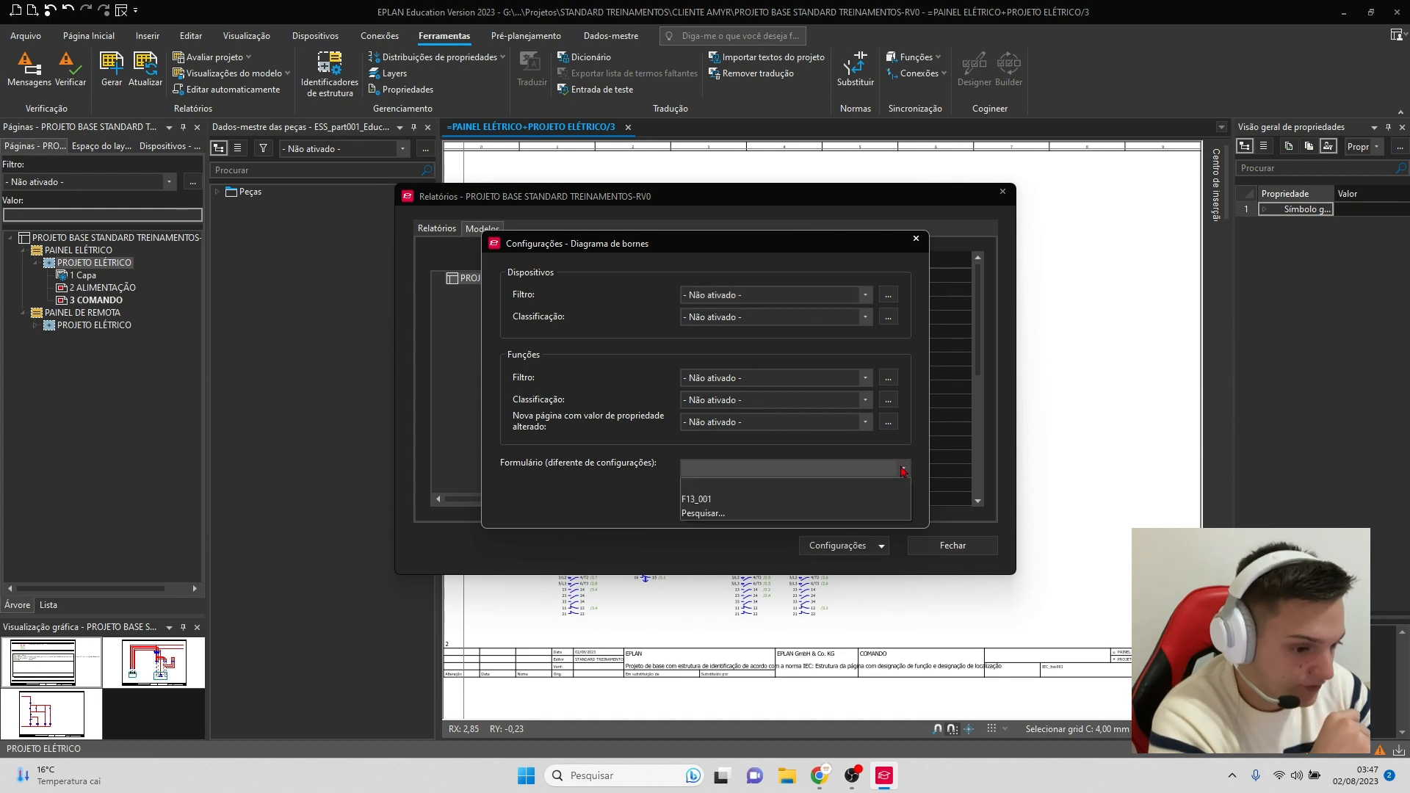
left_click(814, 513)
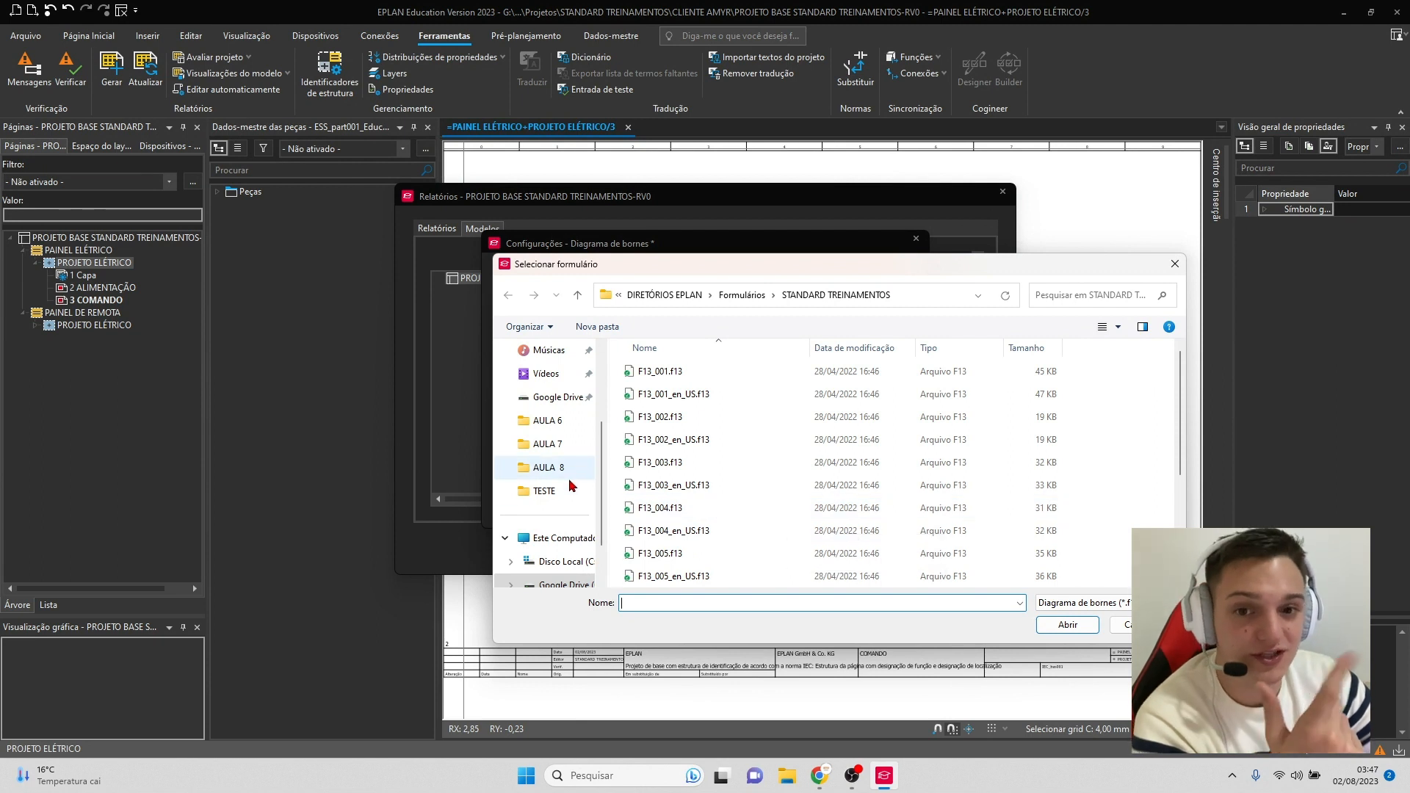
left_click(774, 373)
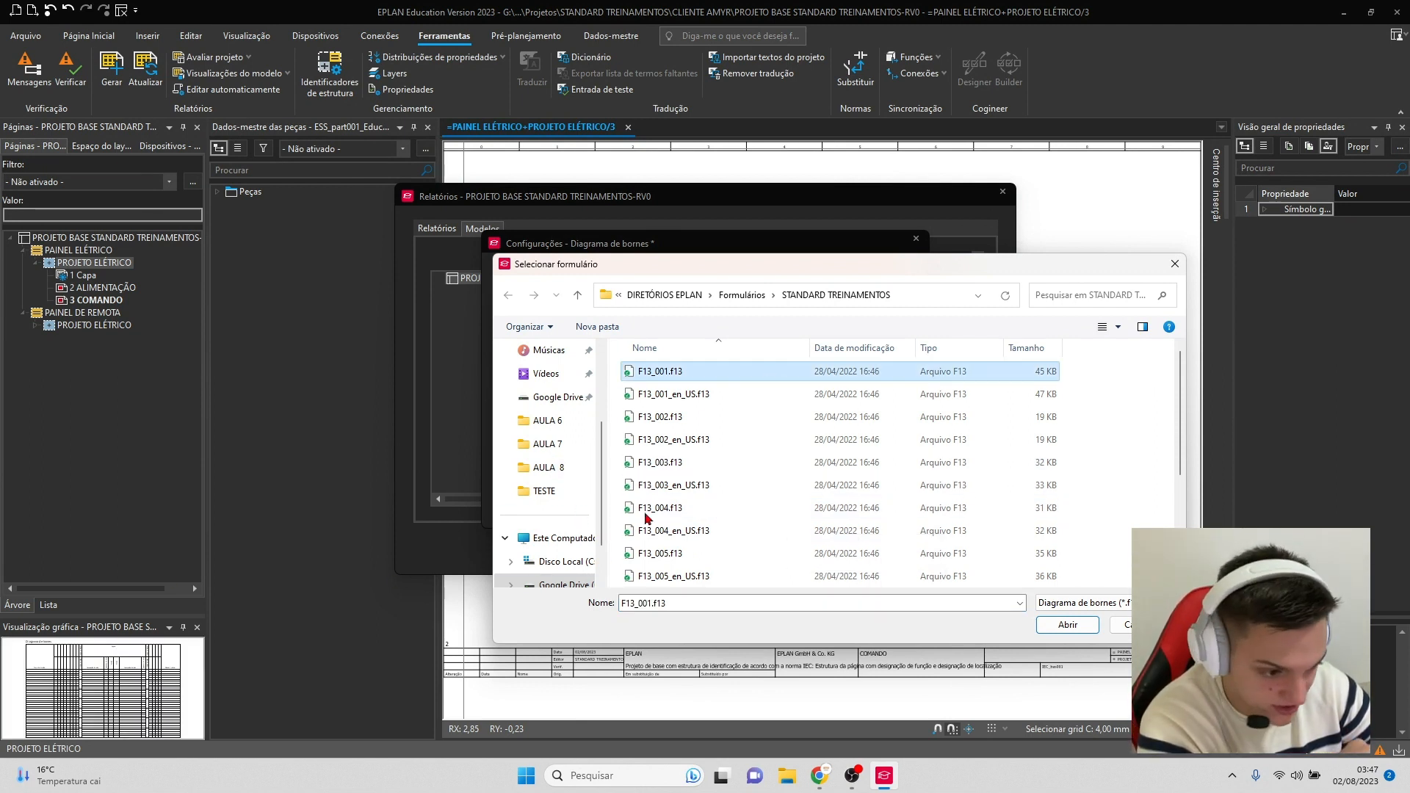
scroll(718, 558, "down", 3)
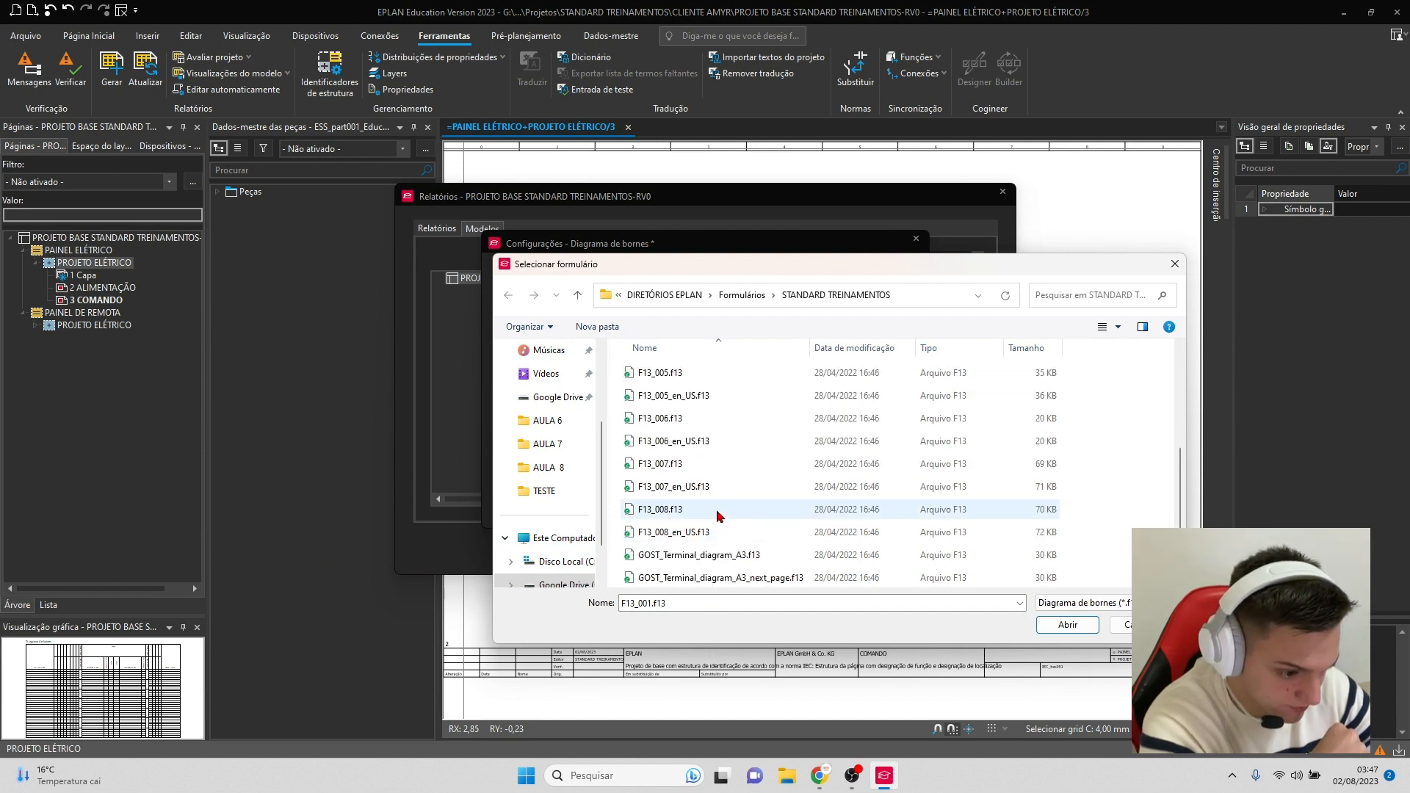
left_click(717, 511)
left_click(717, 487)
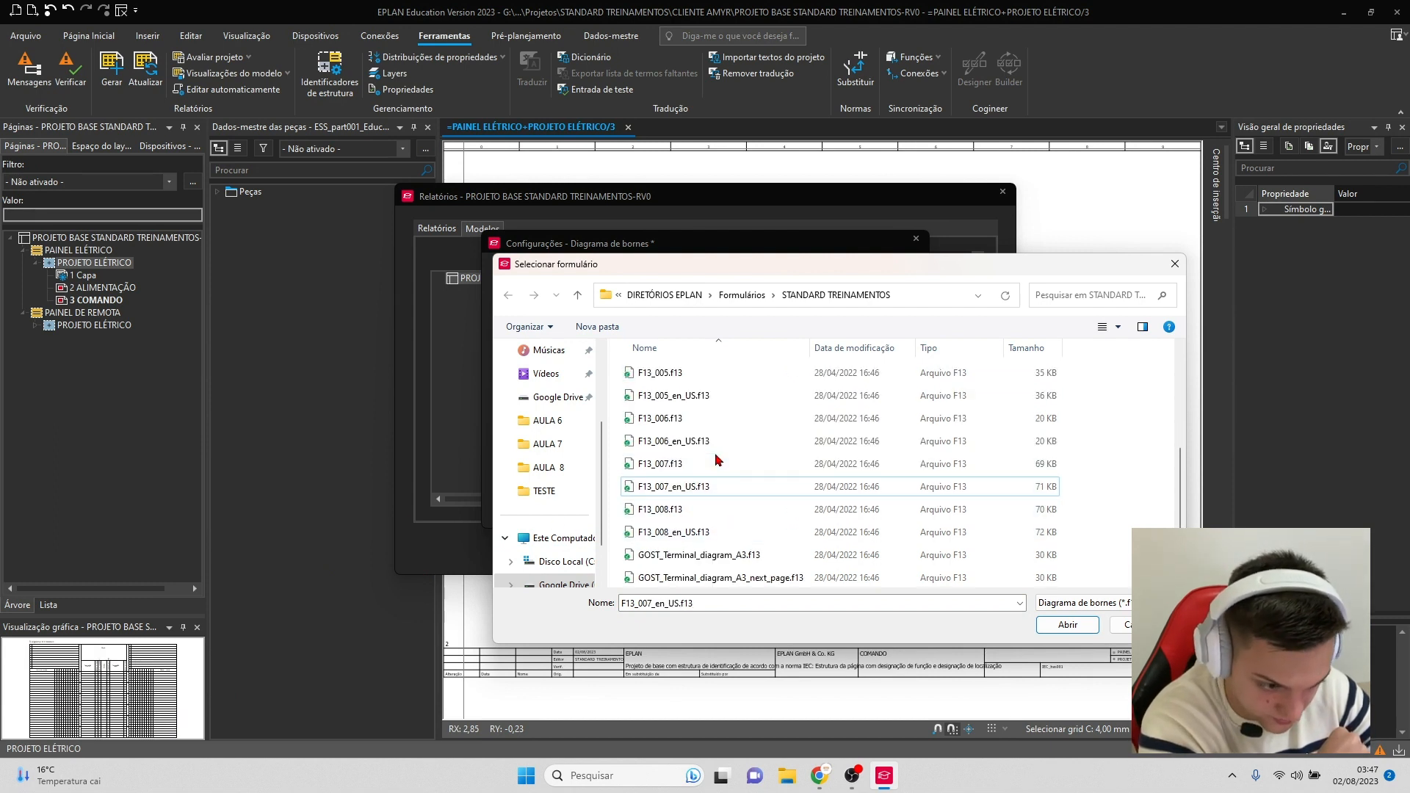
left_click(714, 464)
left_click(711, 418)
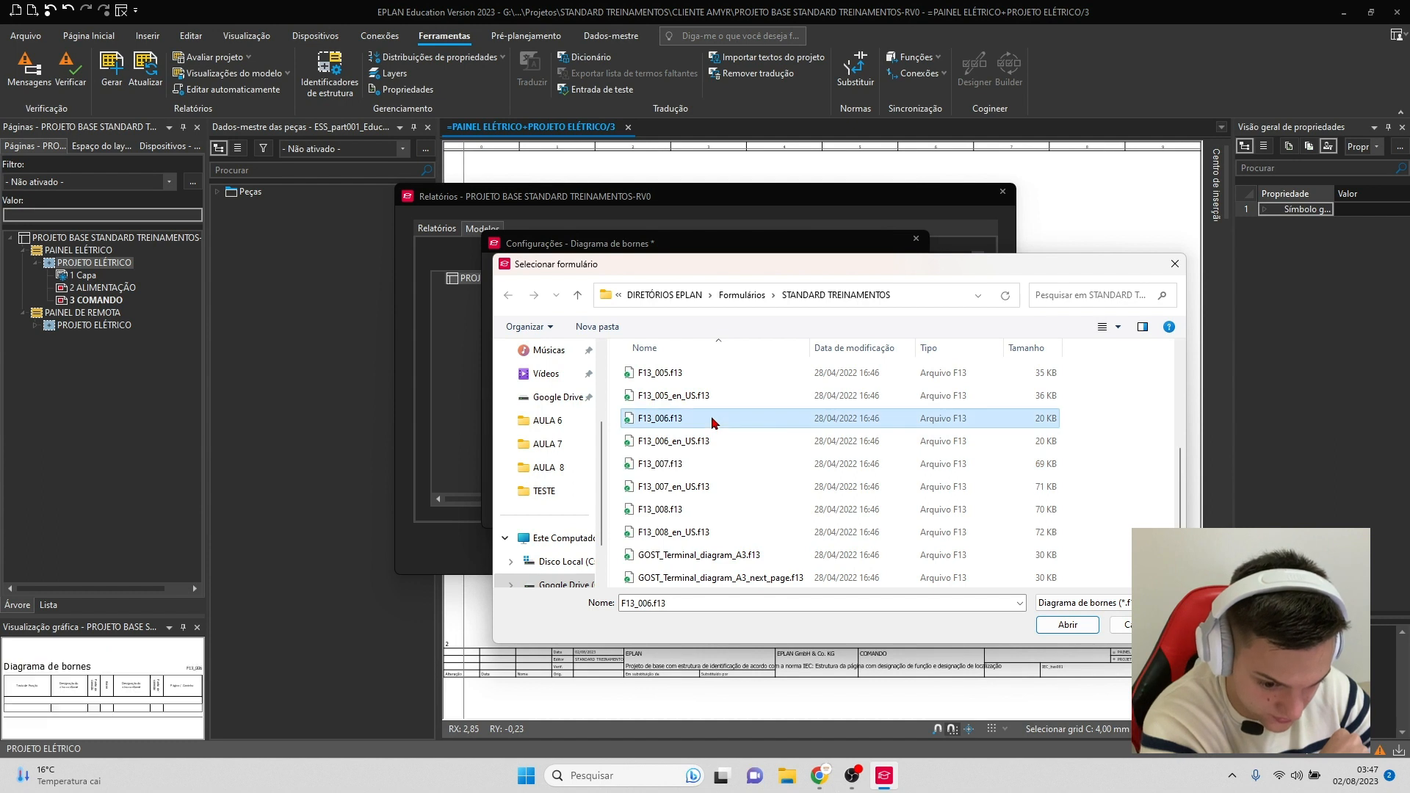
left_click(698, 373)
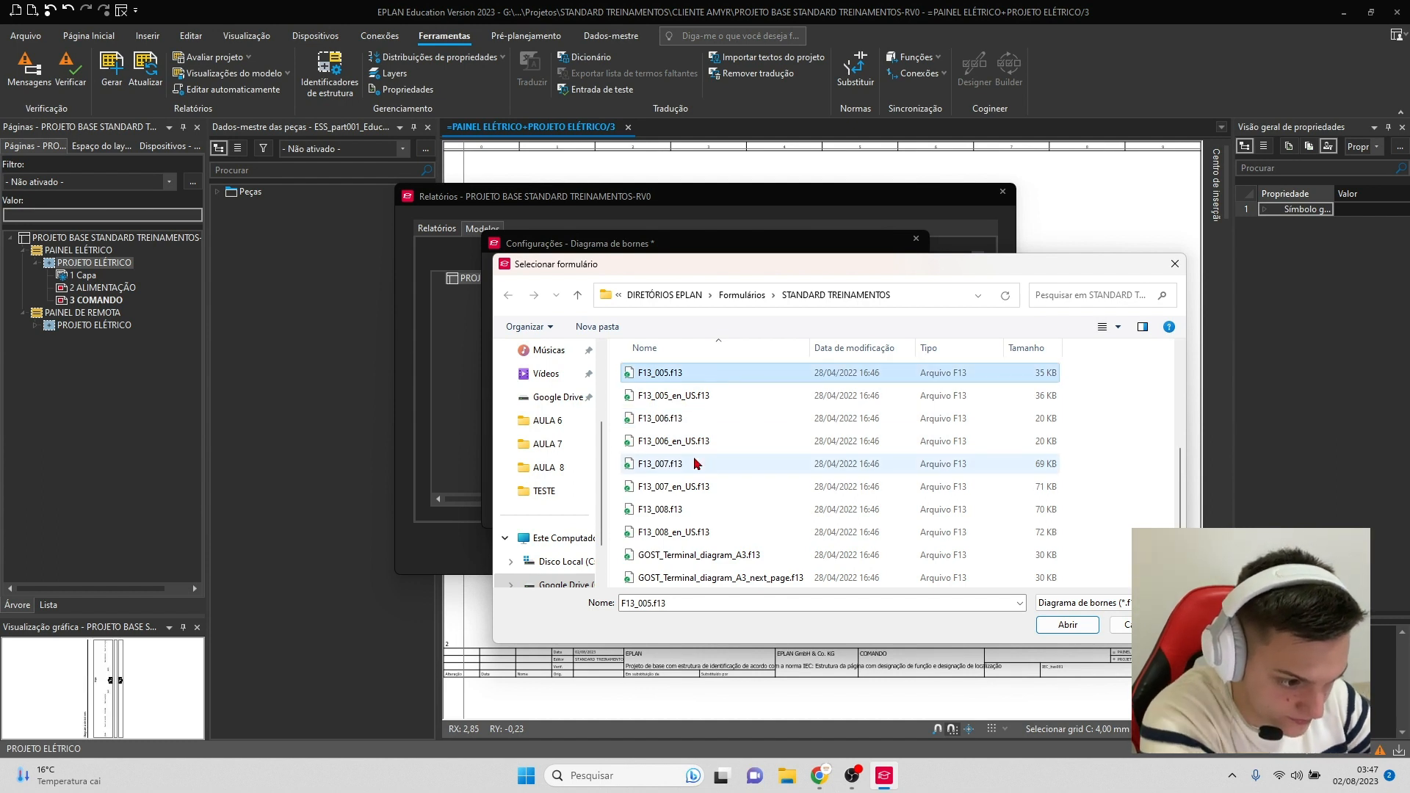
scroll(697, 440, "up", 3)
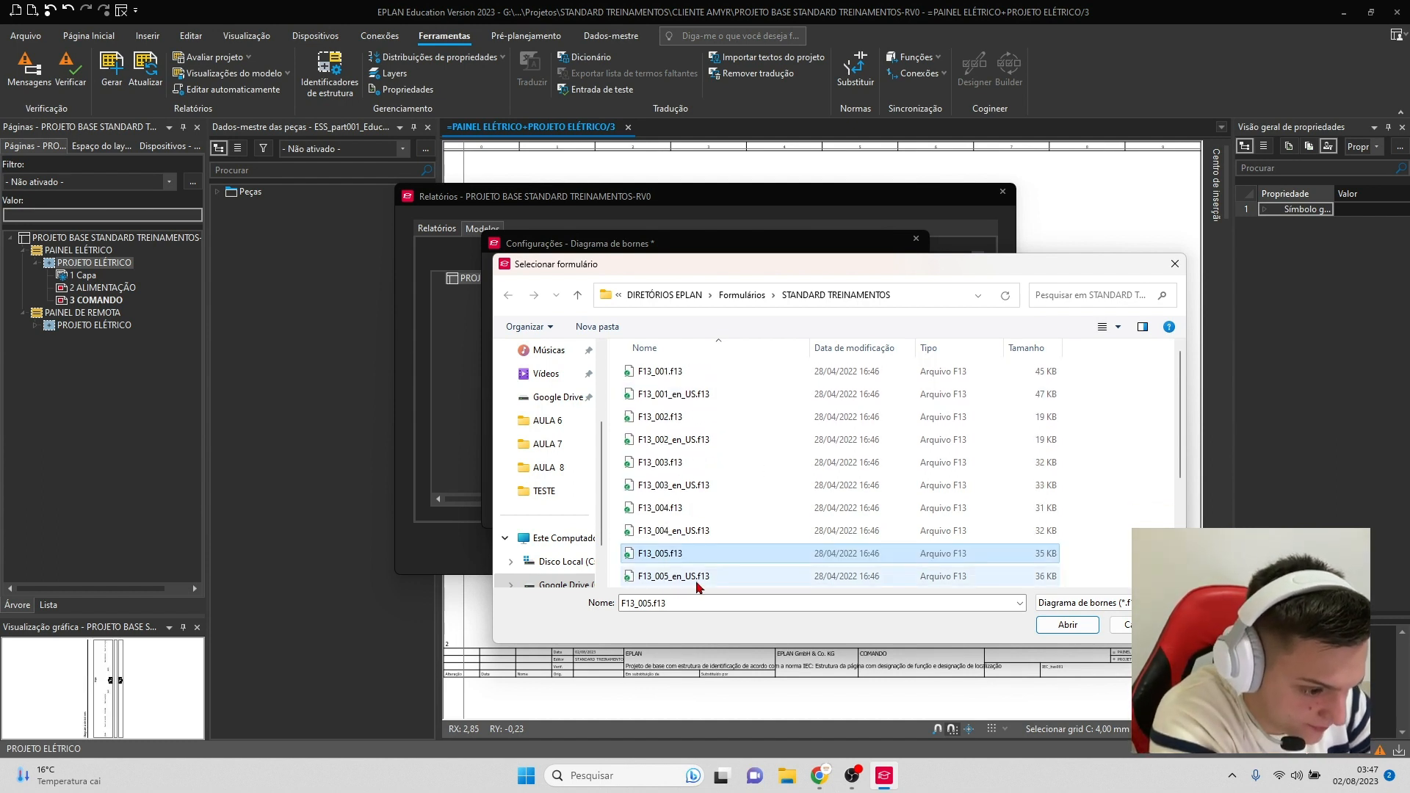
left_click(1086, 628)
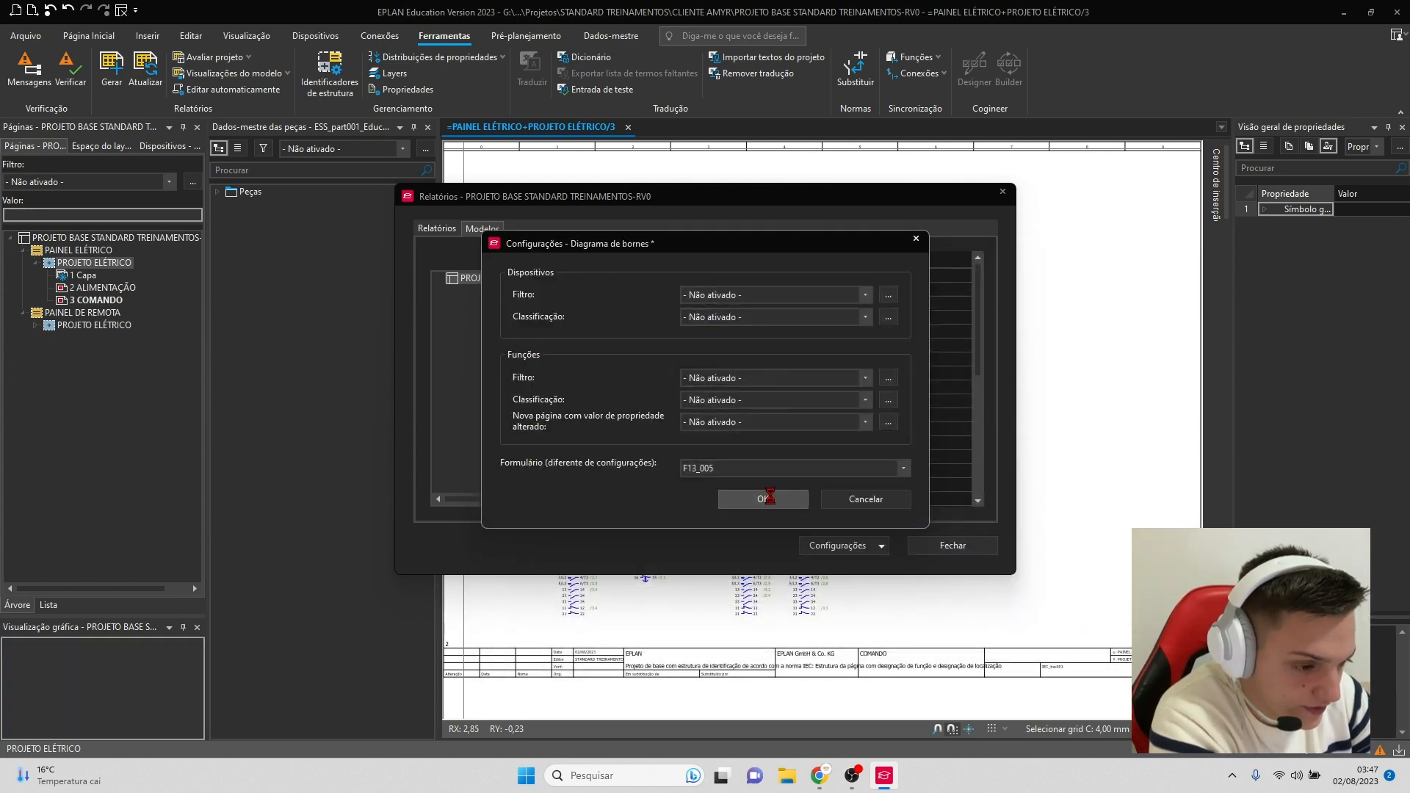
left_click(764, 498)
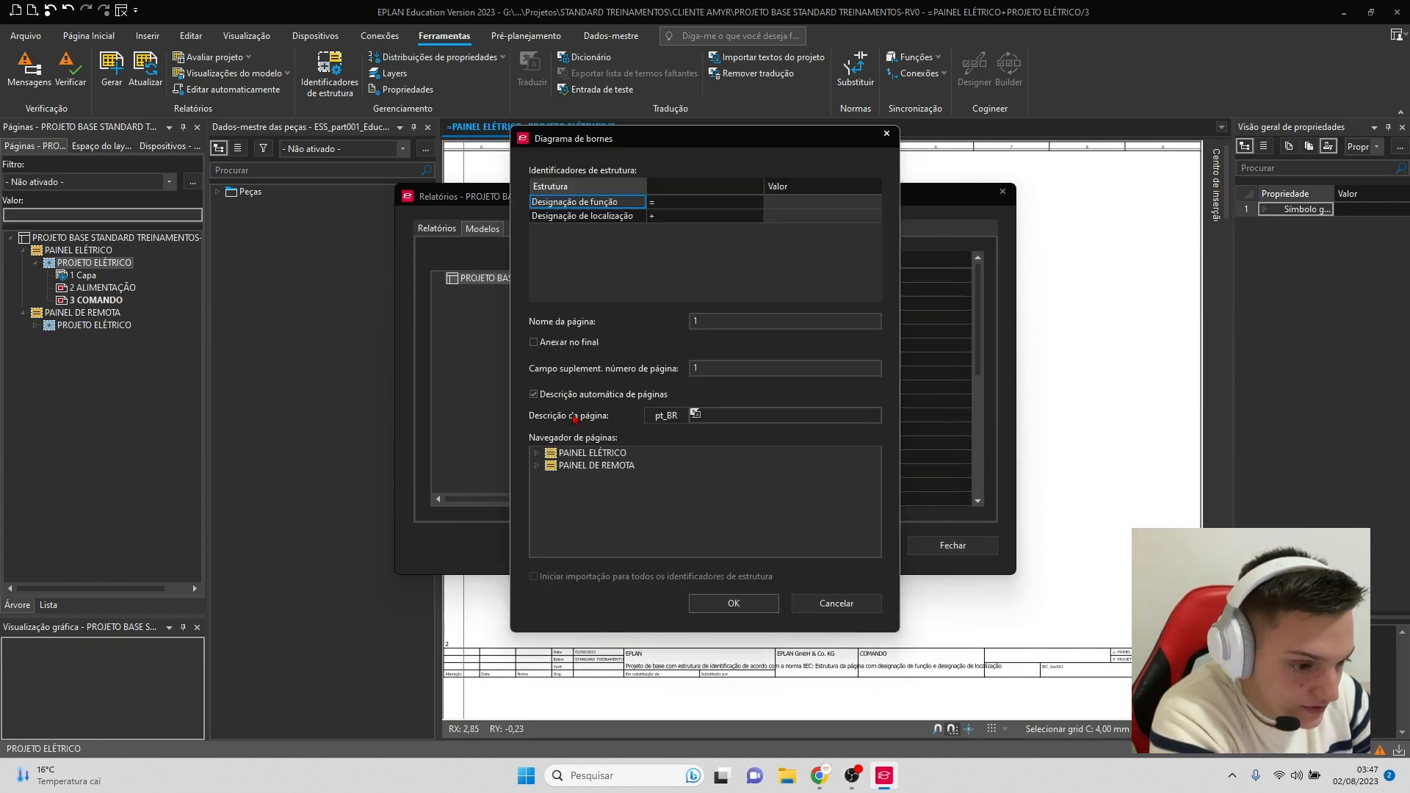
- Set the report's function designation to PAINEL ELÉTRICO and its location designation to PROJETO ELÉTRICO
double_click(854, 206)
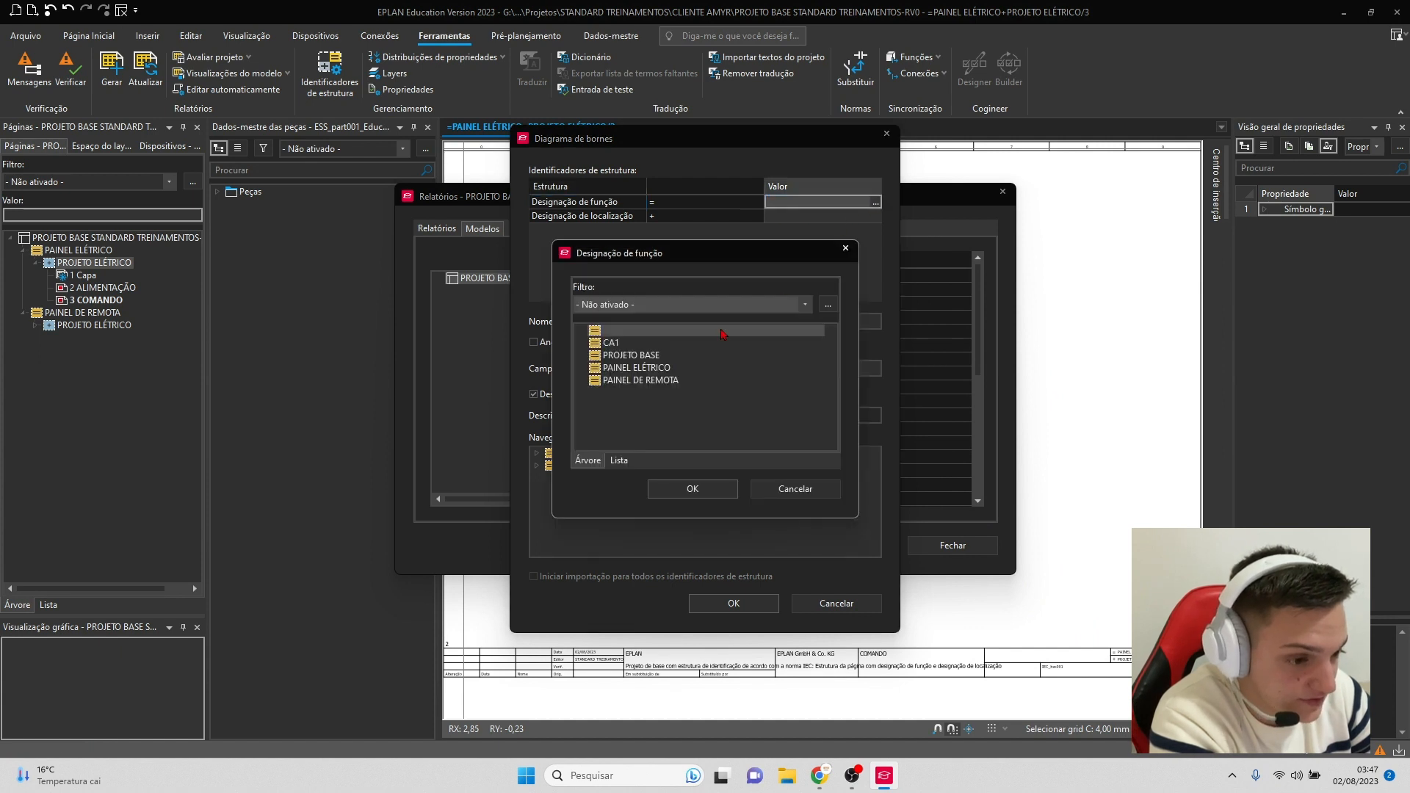
left_click(644, 372)
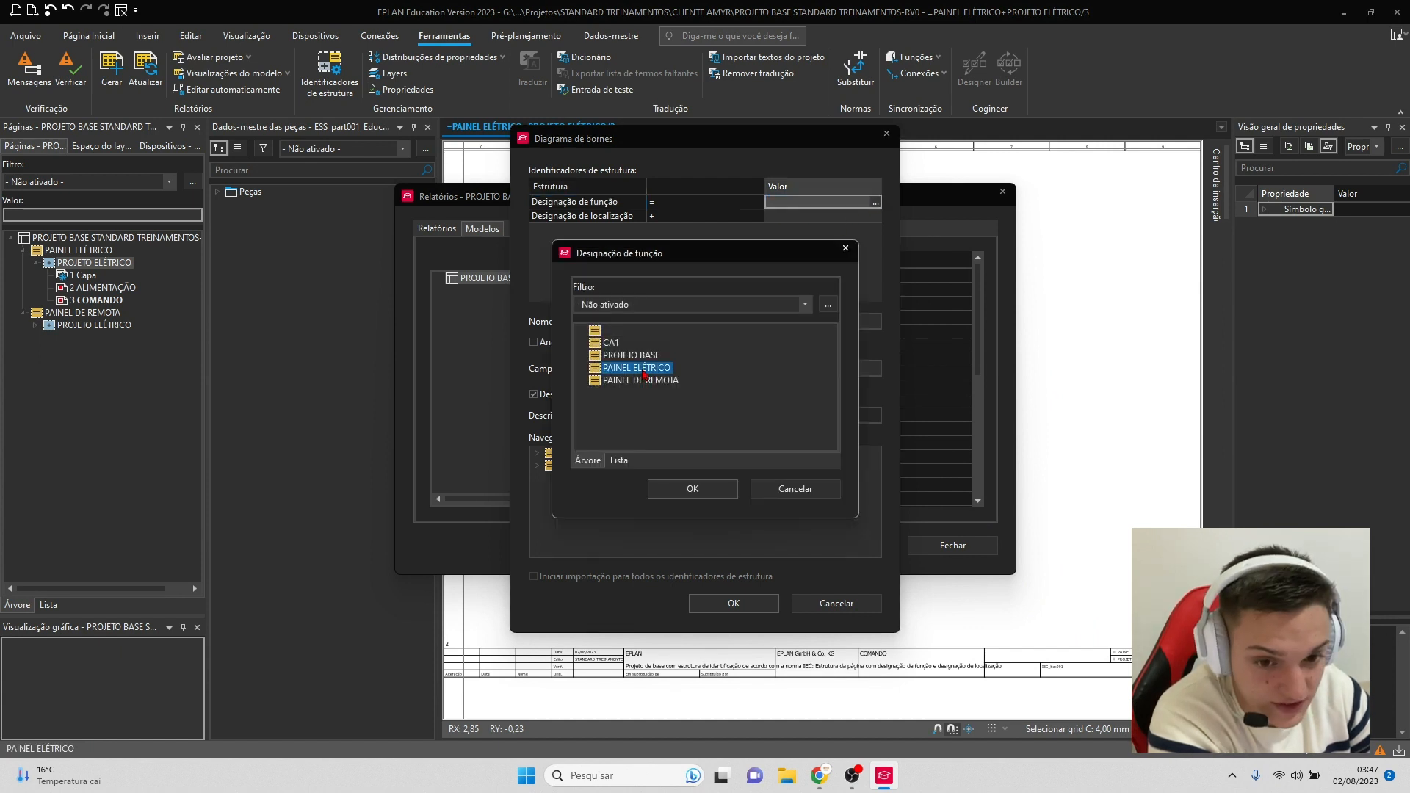
left_click(701, 490)
left_click(537, 453)
left_click(559, 465)
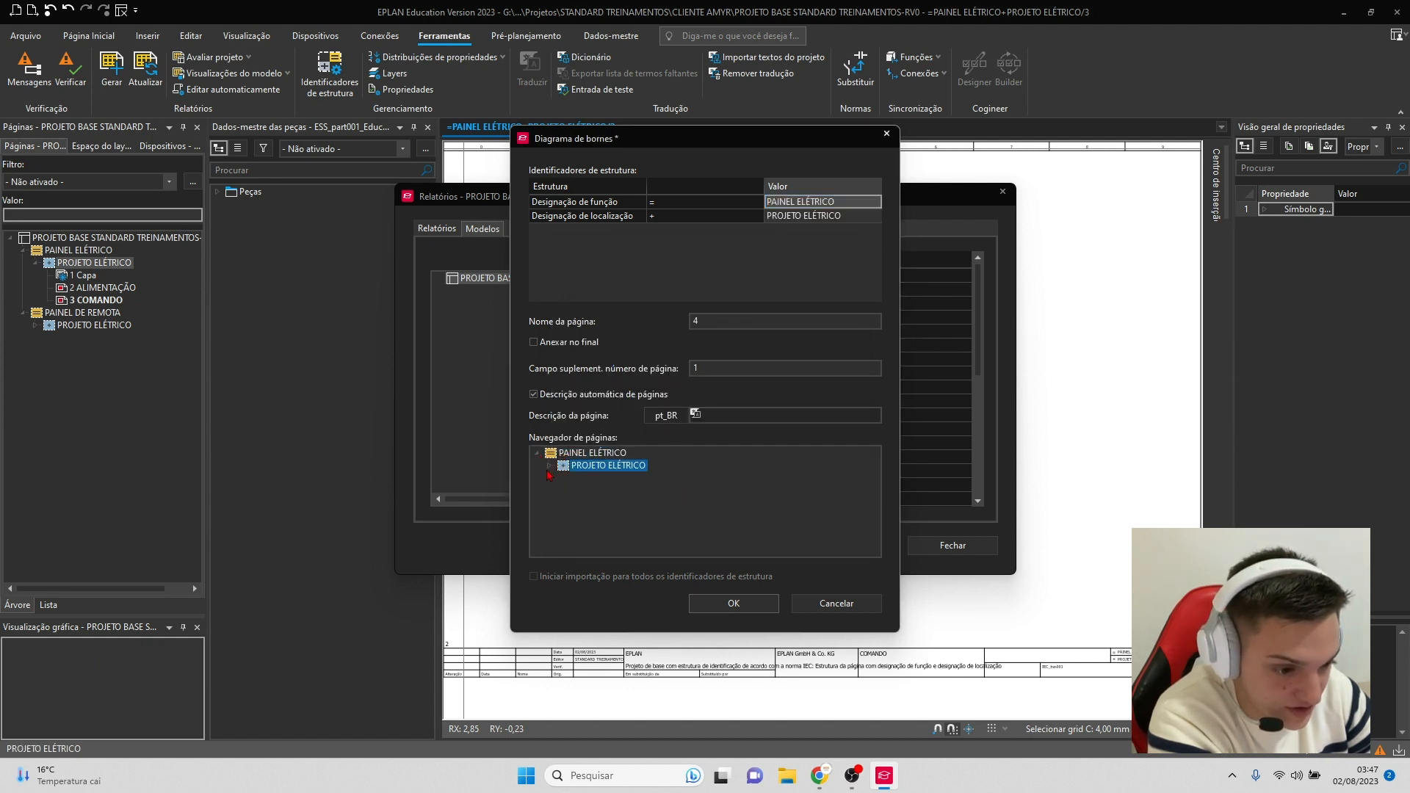
left_click(549, 466)
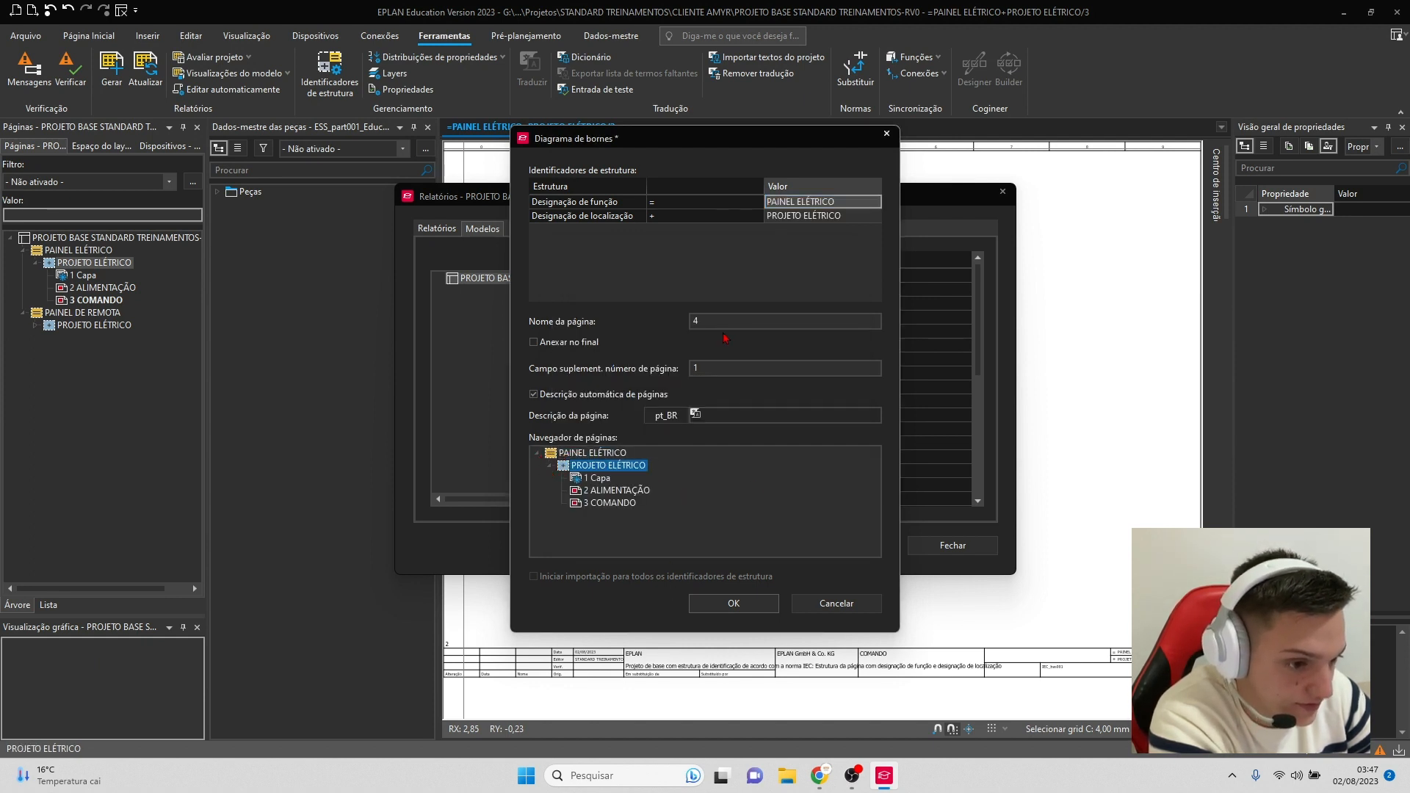
- Turn off the automatic page description, set the page description to RÉGUA DE BORNES, and finish the template
left_click(580, 397)
left_click(751, 416)
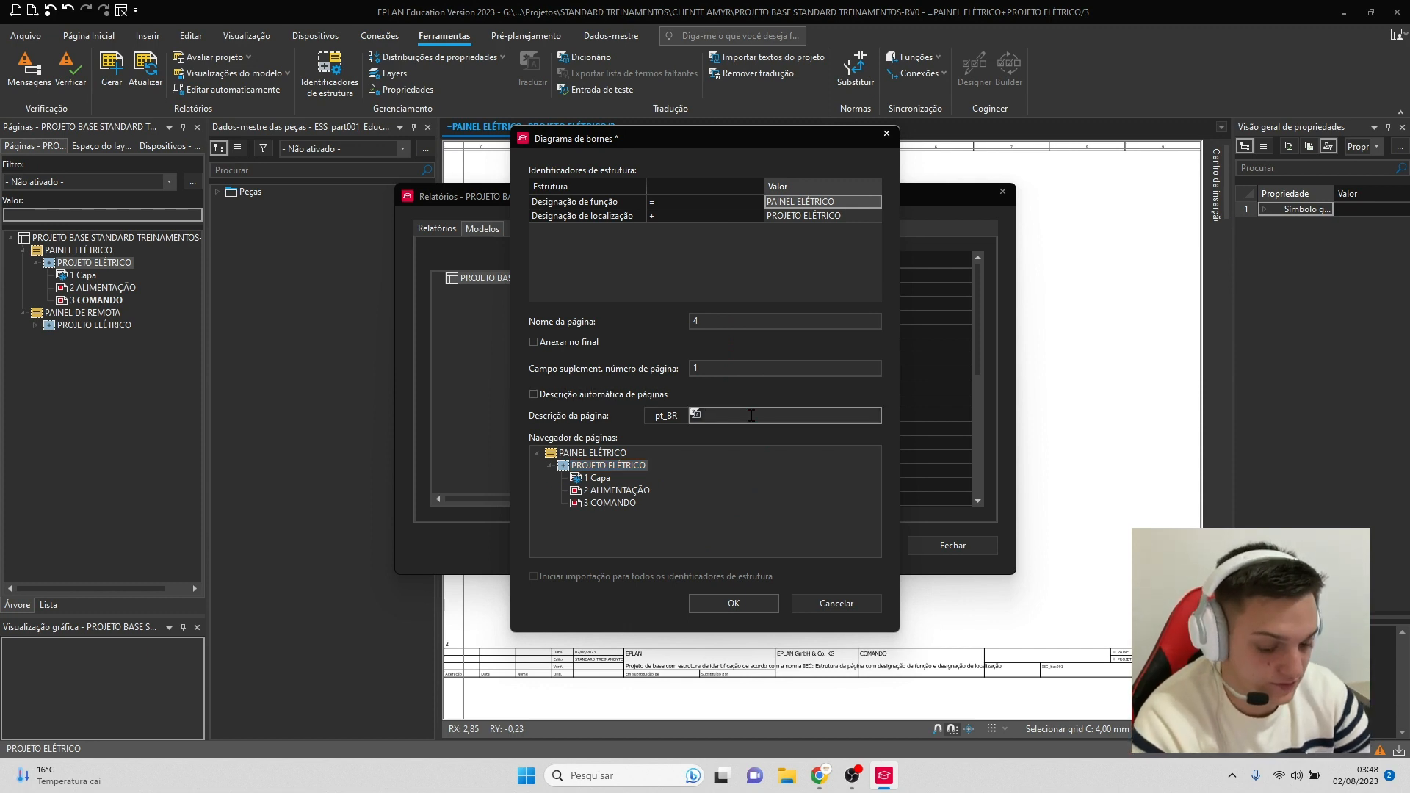
type("RÉGUA DE ")
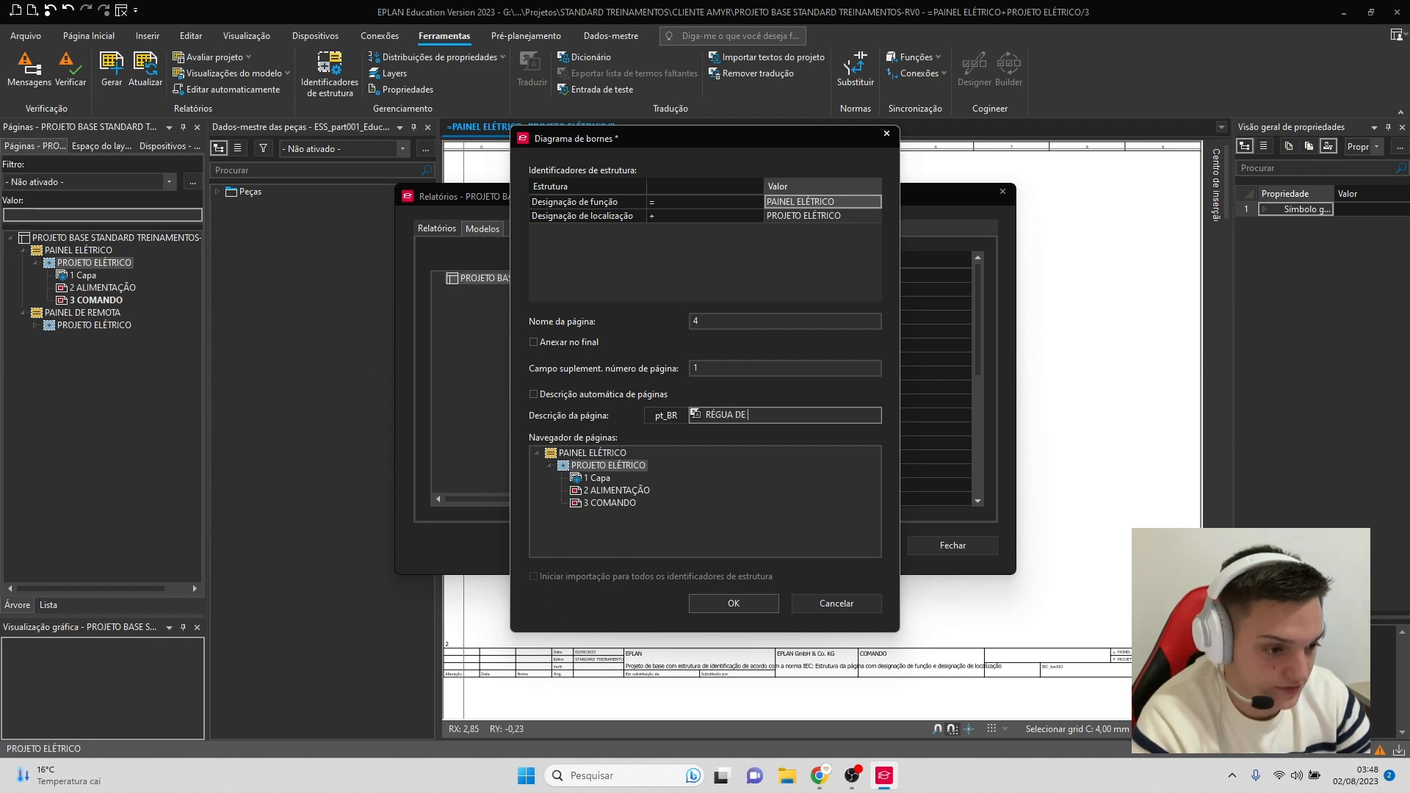
type("BORNES")
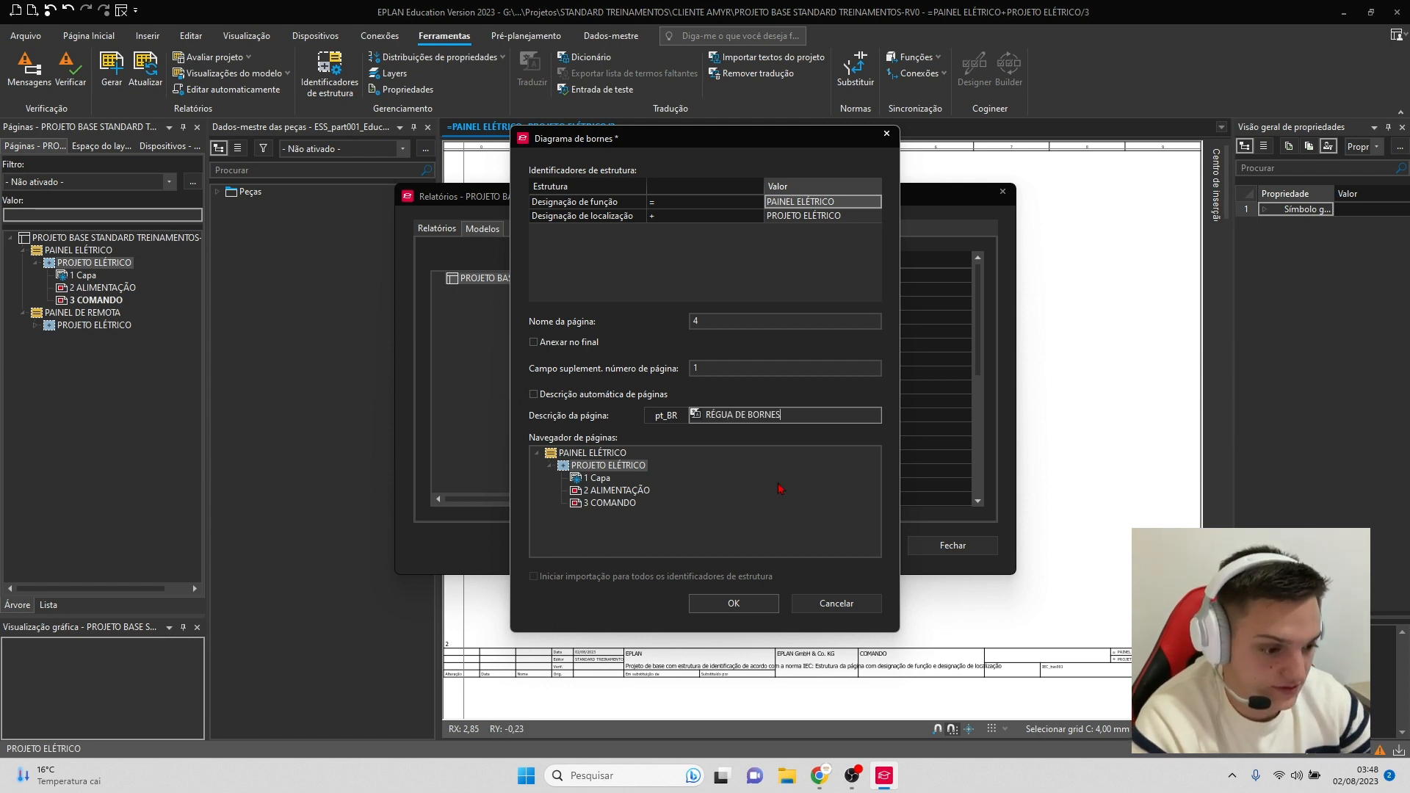
left_click(732, 603)
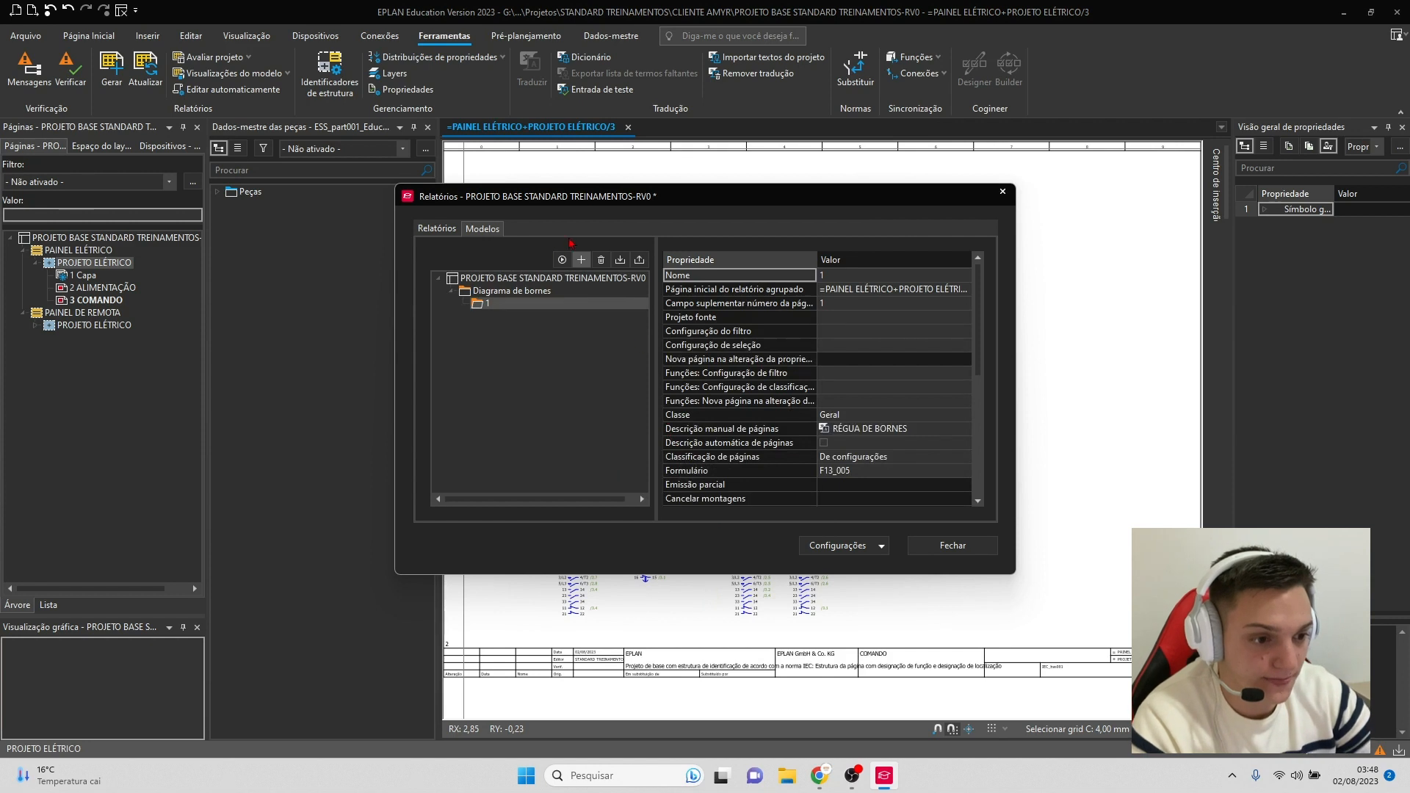
- Generate the report pages from the Diagrama de bornes template, close the reports dialog, and open page 4 RÉGUA DE BORNES
left_click(562, 260)
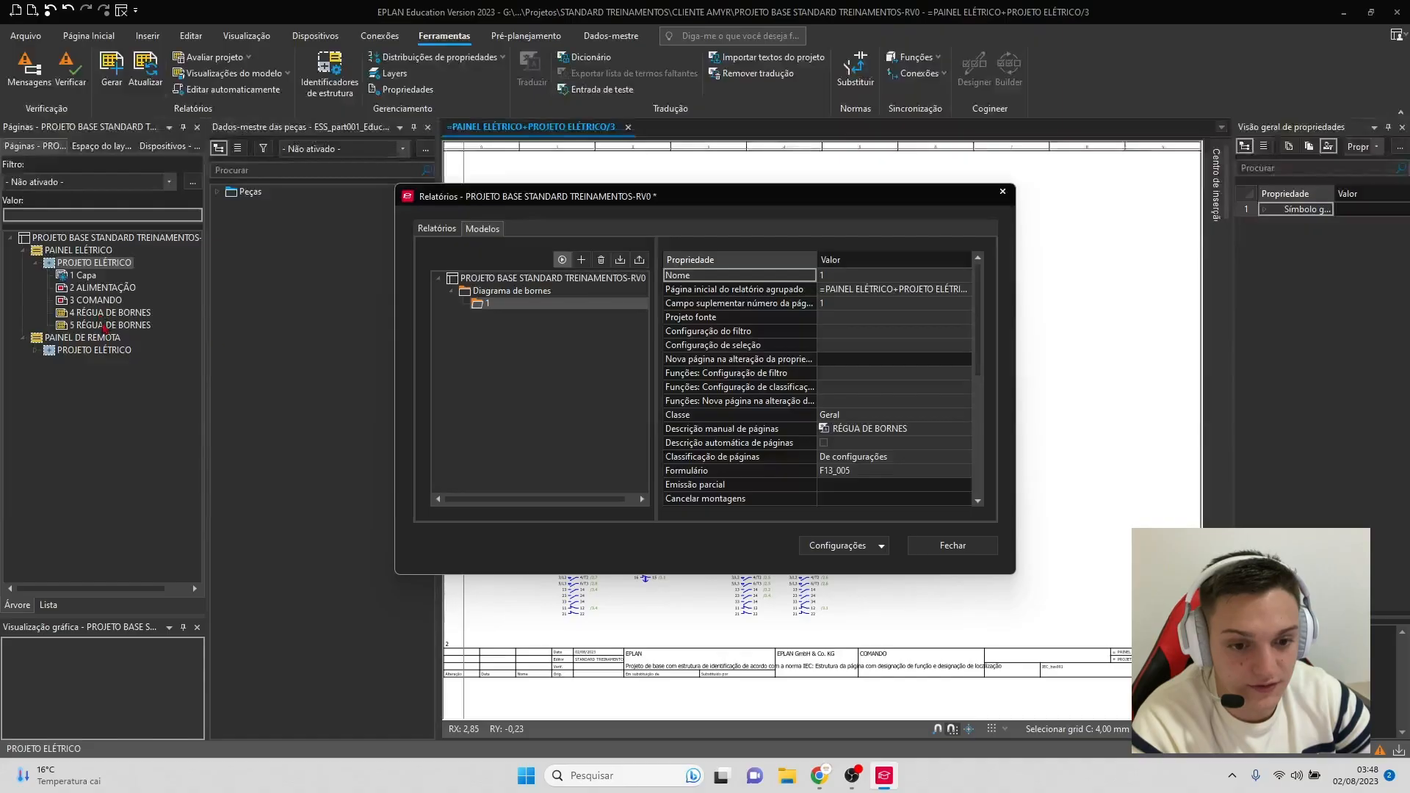
left_click(952, 544)
left_click(118, 312)
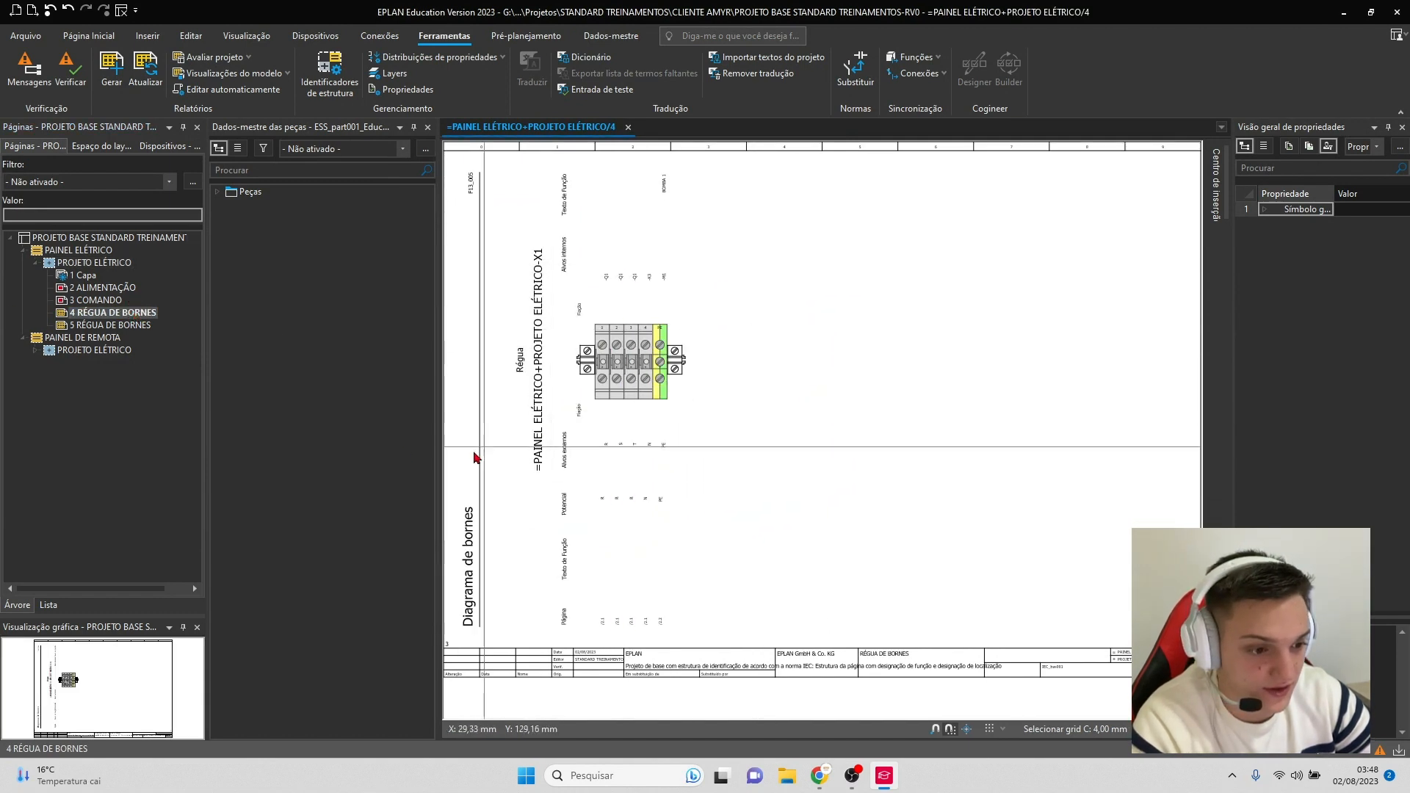
- Compare the generated RÉGUA DE BORNES pages 4 and 5, examining each terminal strip's function and location designation
left_click(137, 324)
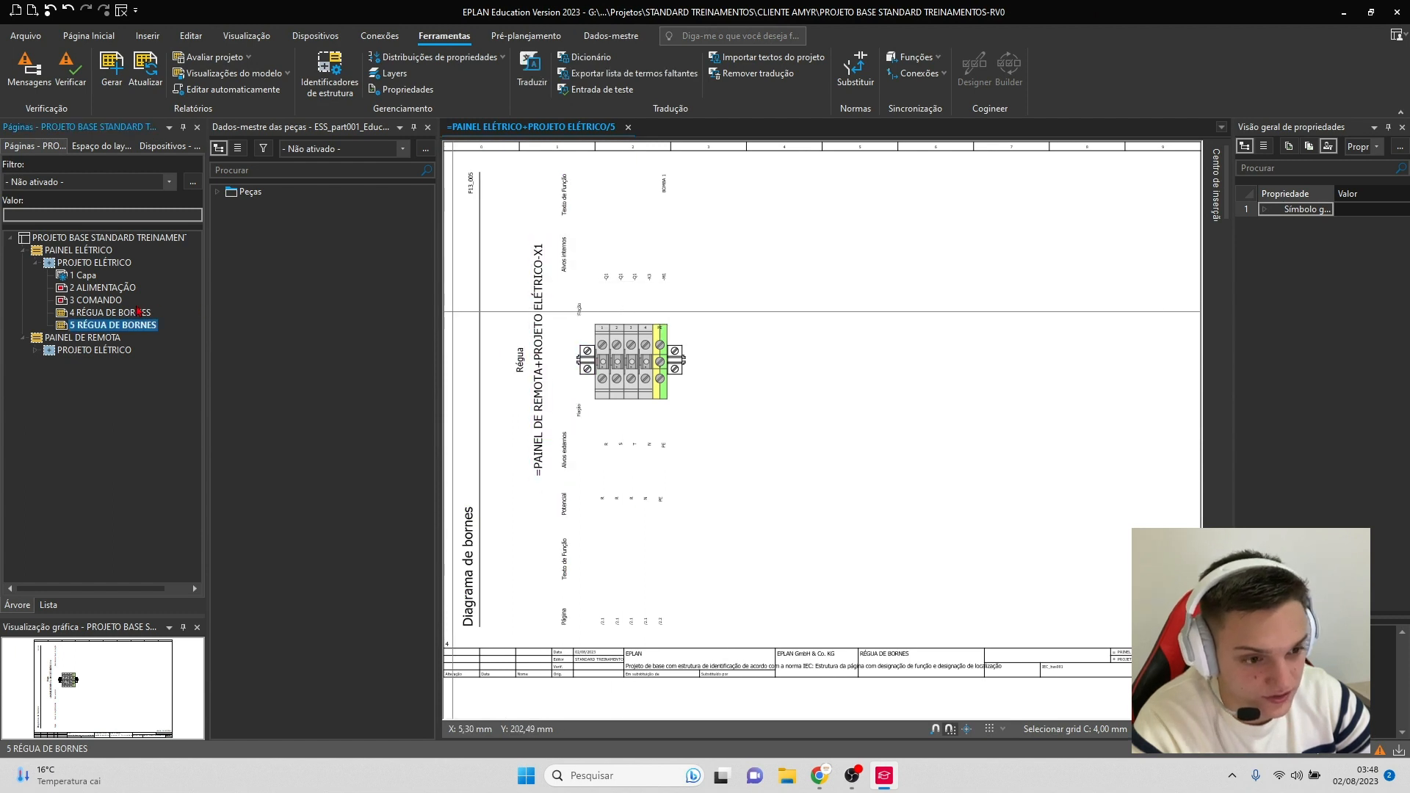
left_click(137, 312)
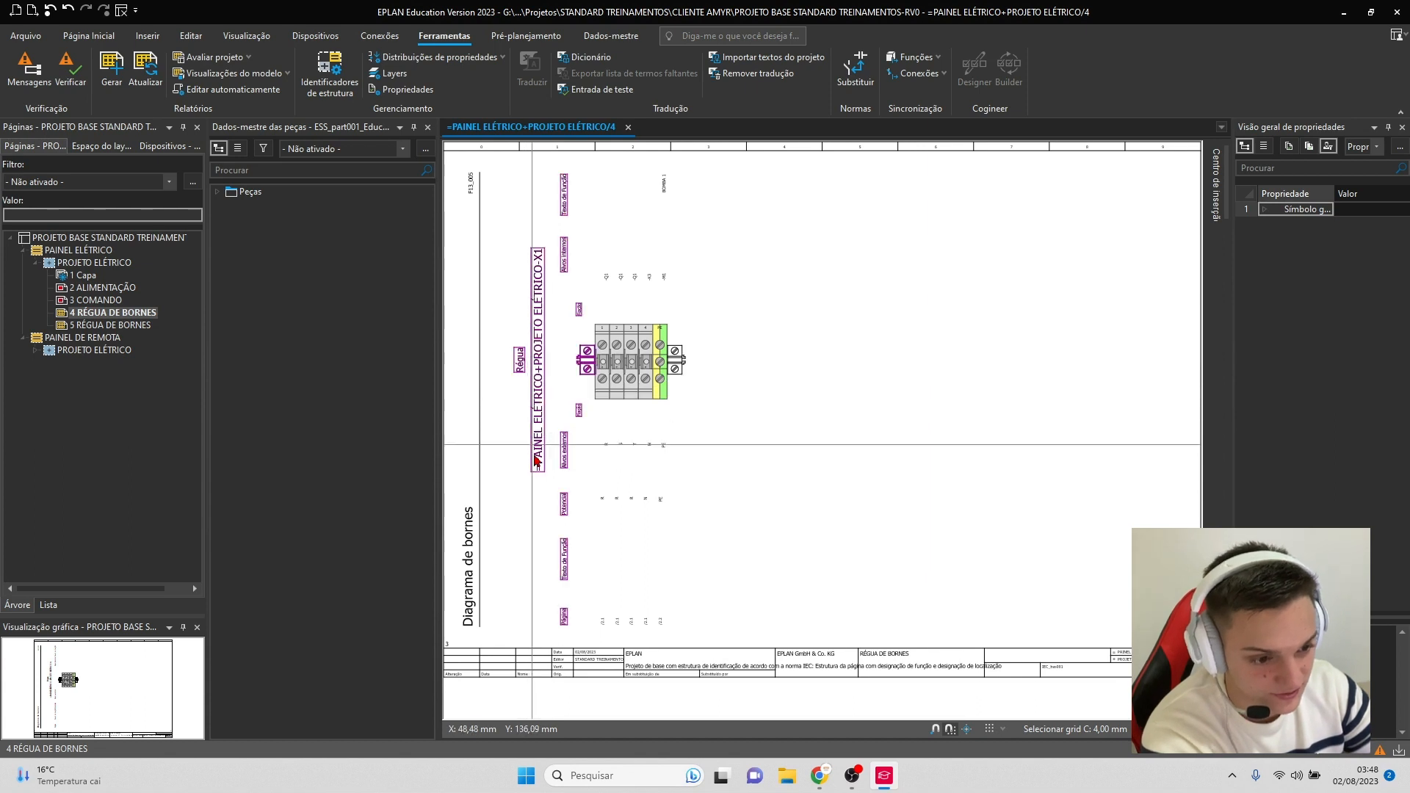
left_click(93, 326)
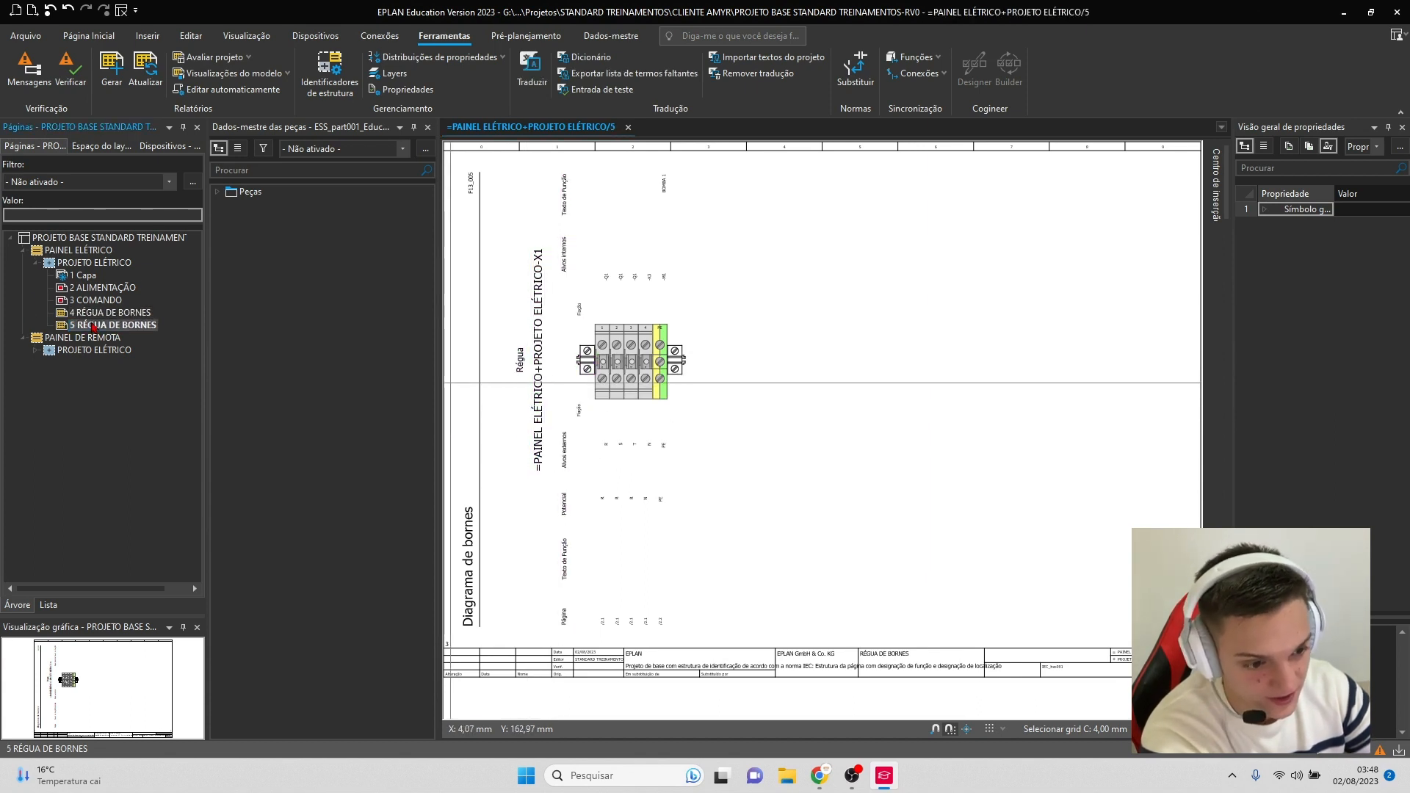
scroll(556, 269, "up", 2)
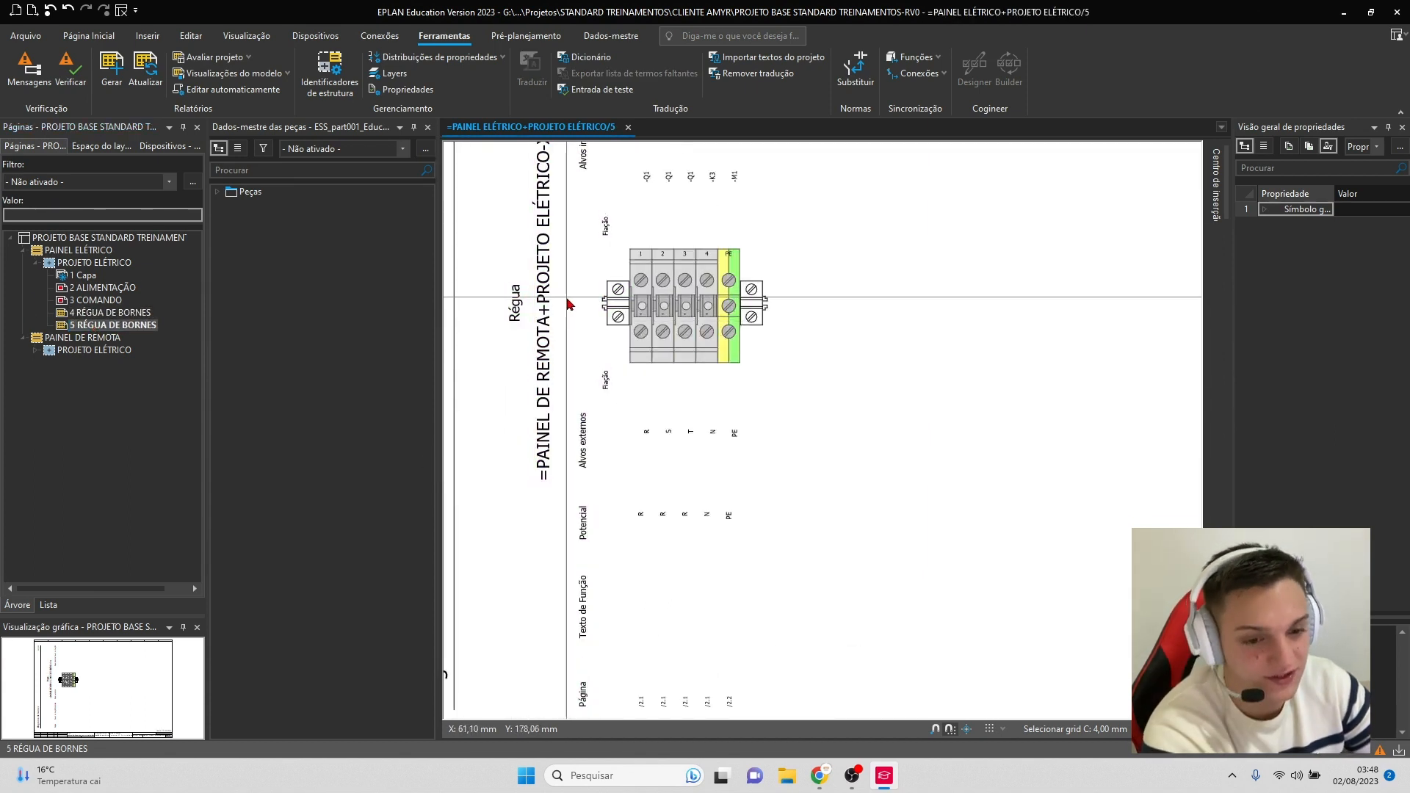
scroll(609, 346, "down", 2)
left_click(666, 320)
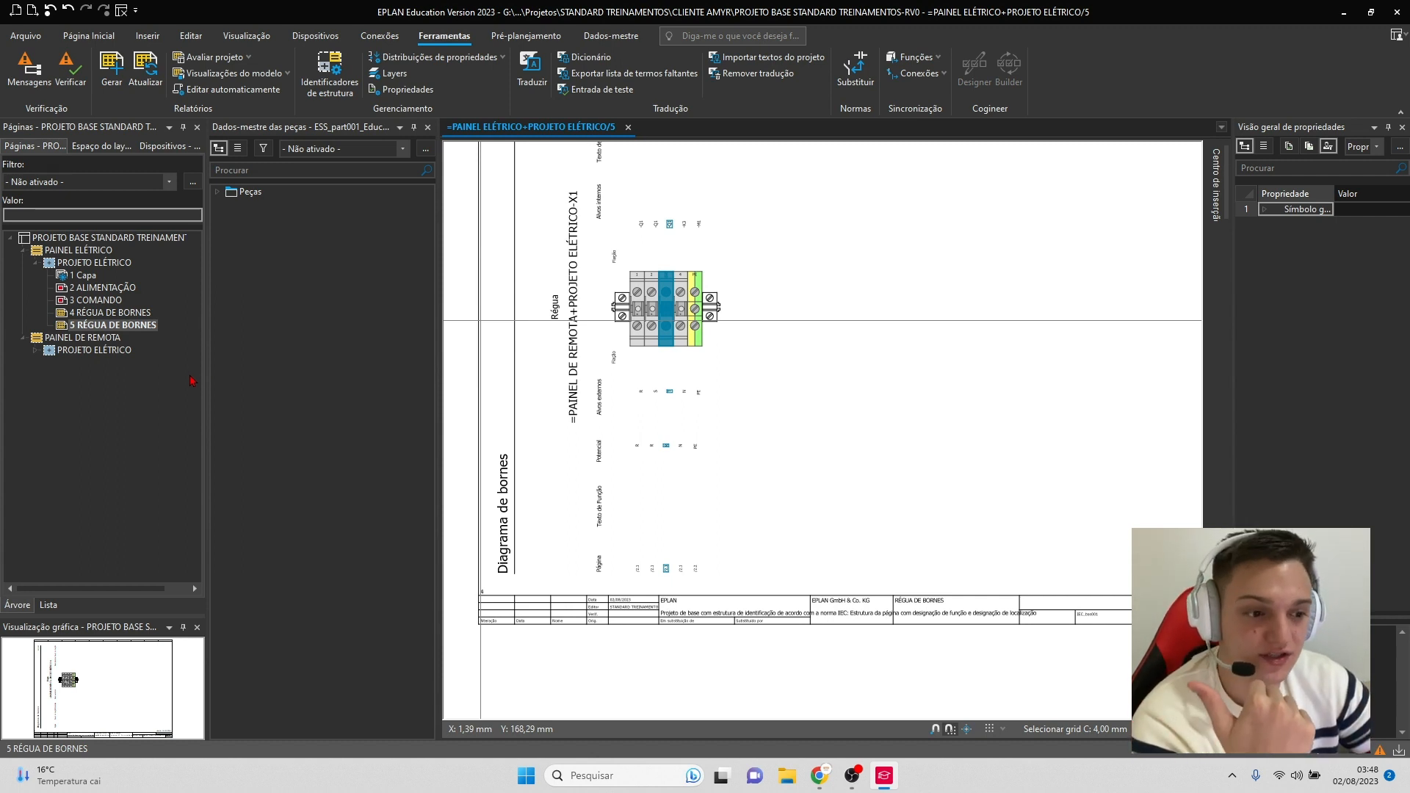
scroll(884, 412, "down", 4)
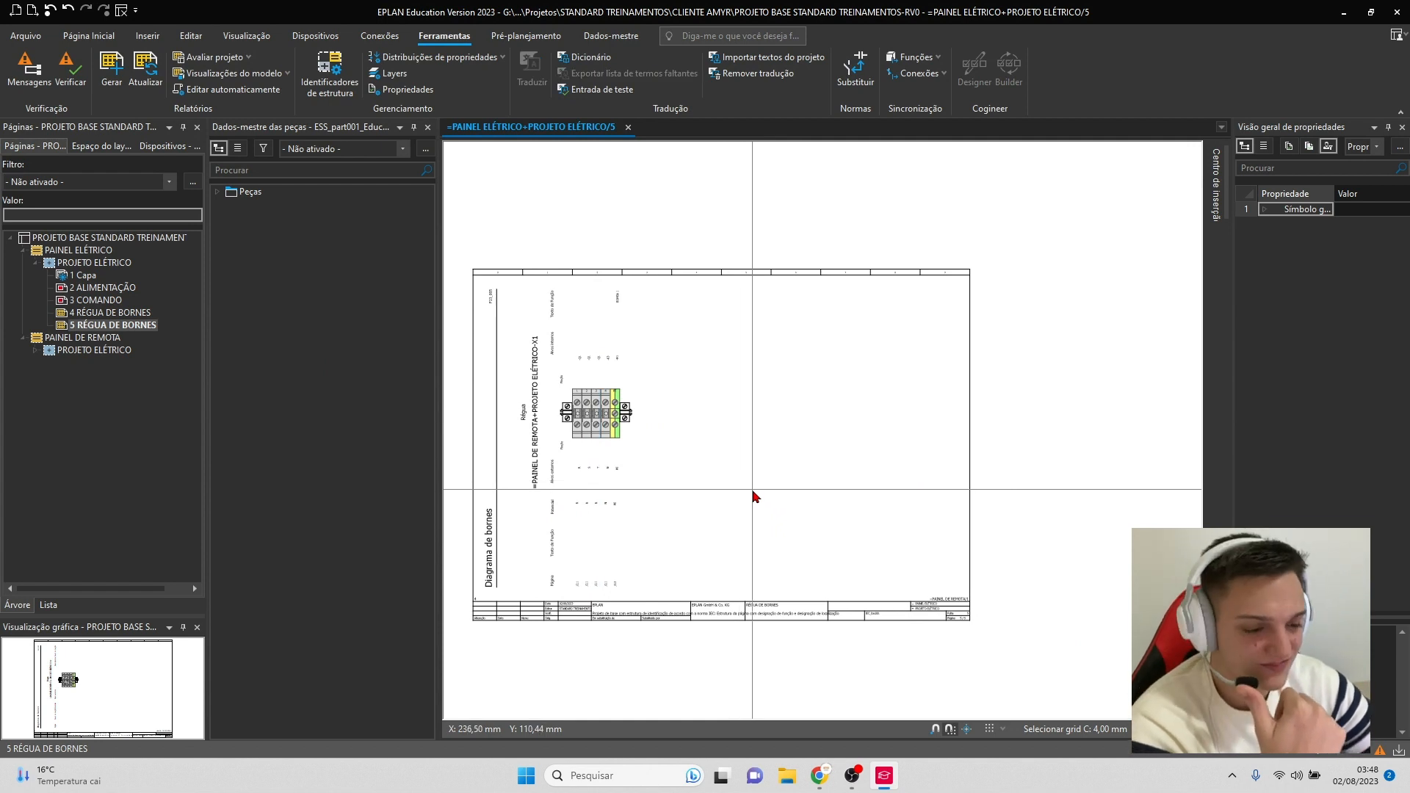
right_click(646, 438)
key("Escape")
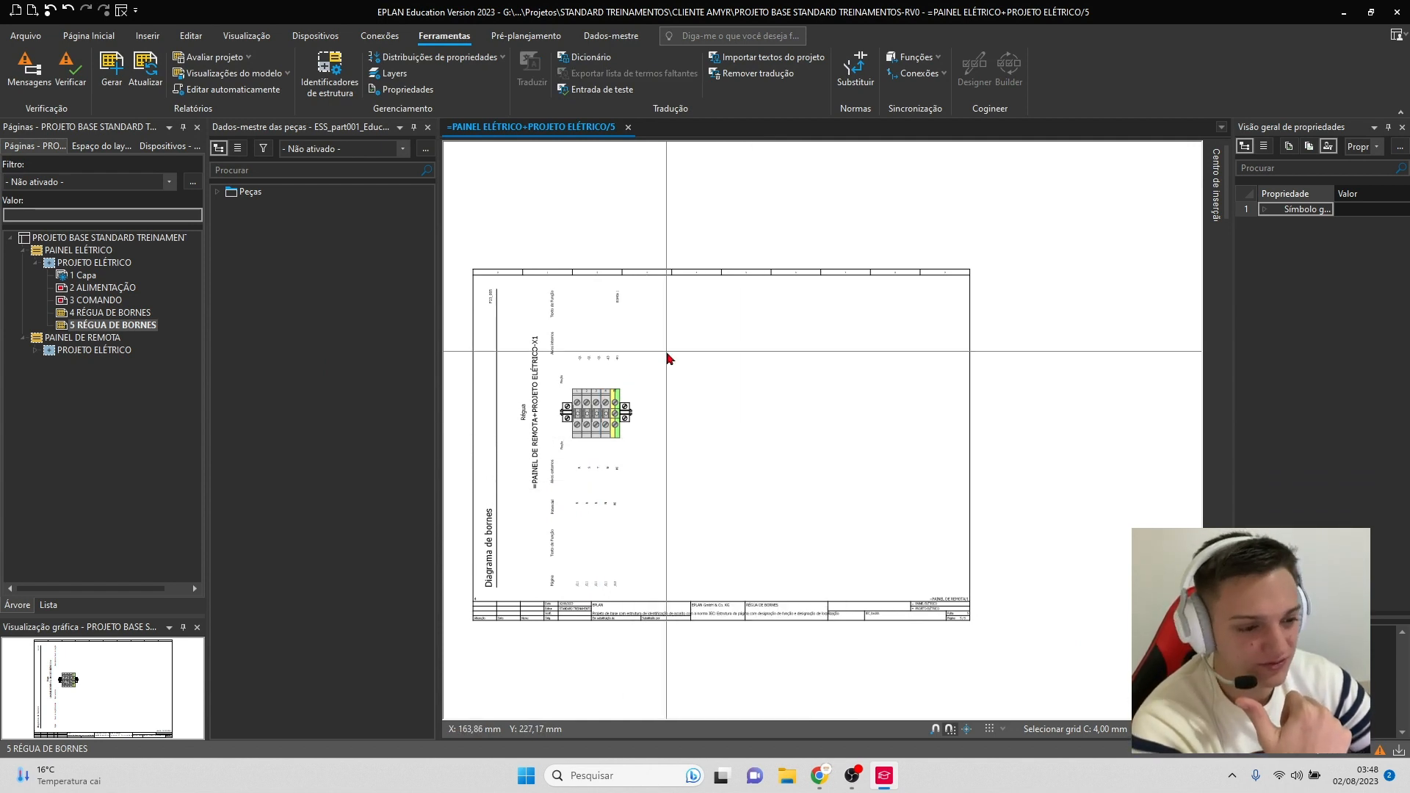
scroll(646, 367, "up", 4)
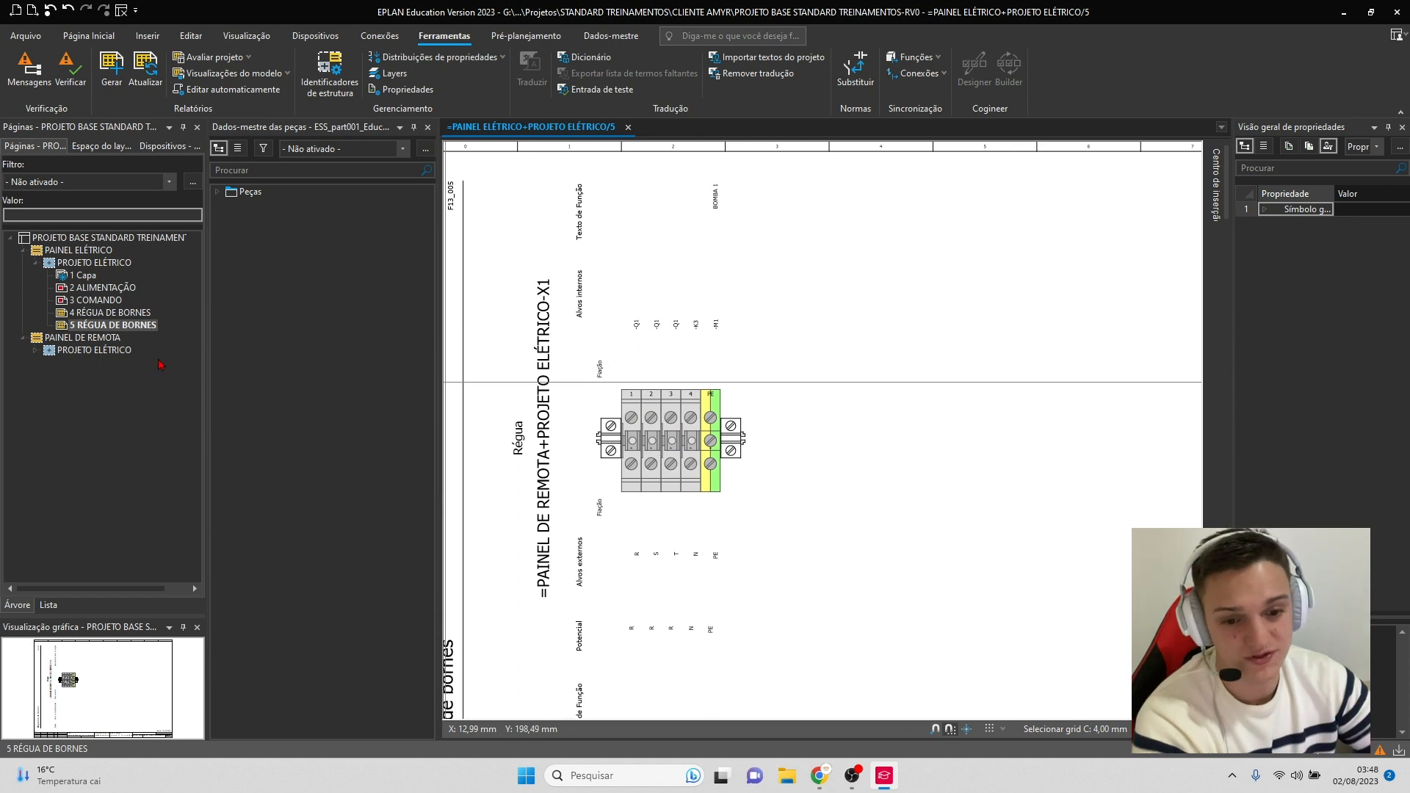
- Review pages 1 to 4 under PAINEL ELÉTRICO, examining the layout and structure designation of the RÉGUA DE BORNES terminal diagram
left_click(113, 314)
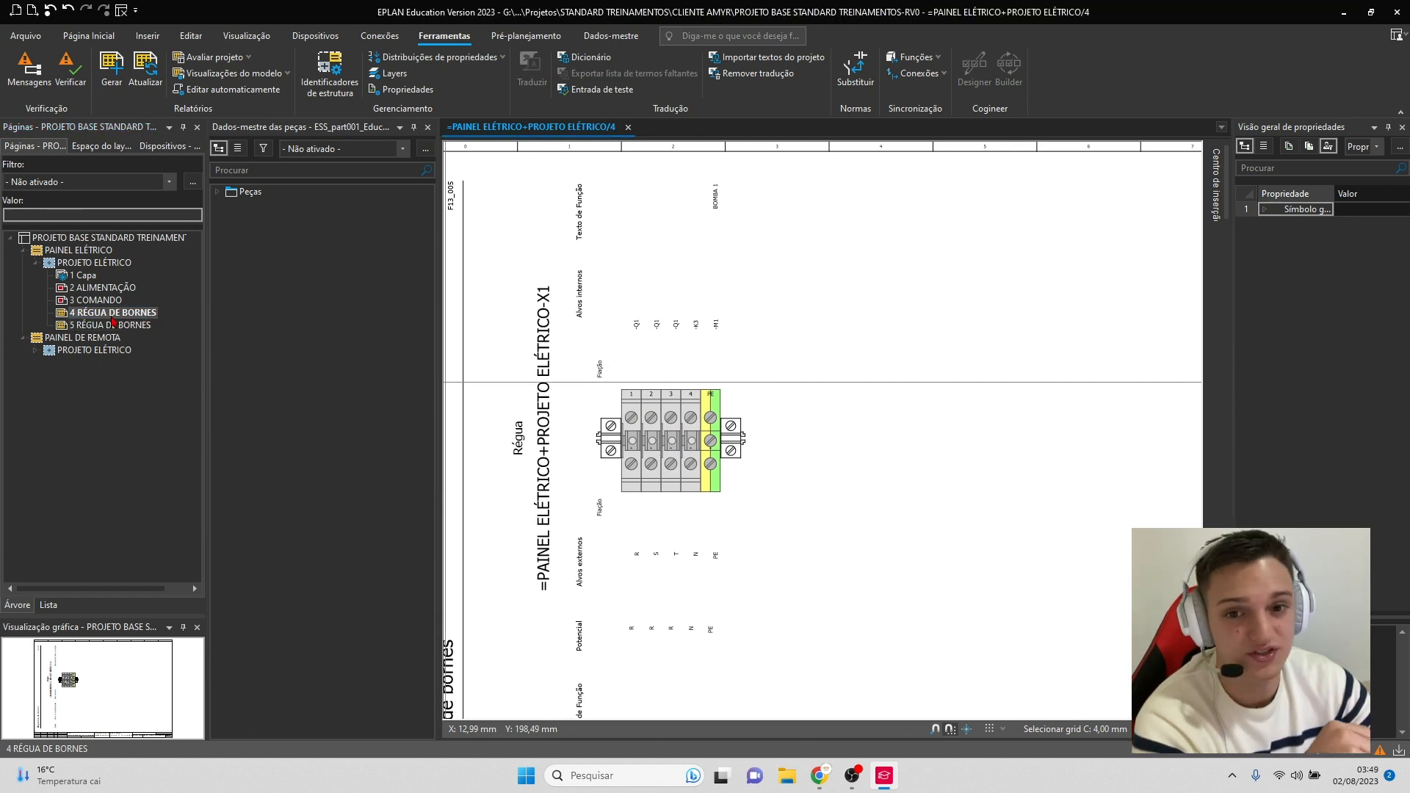
scroll(877, 492, "down", 2)
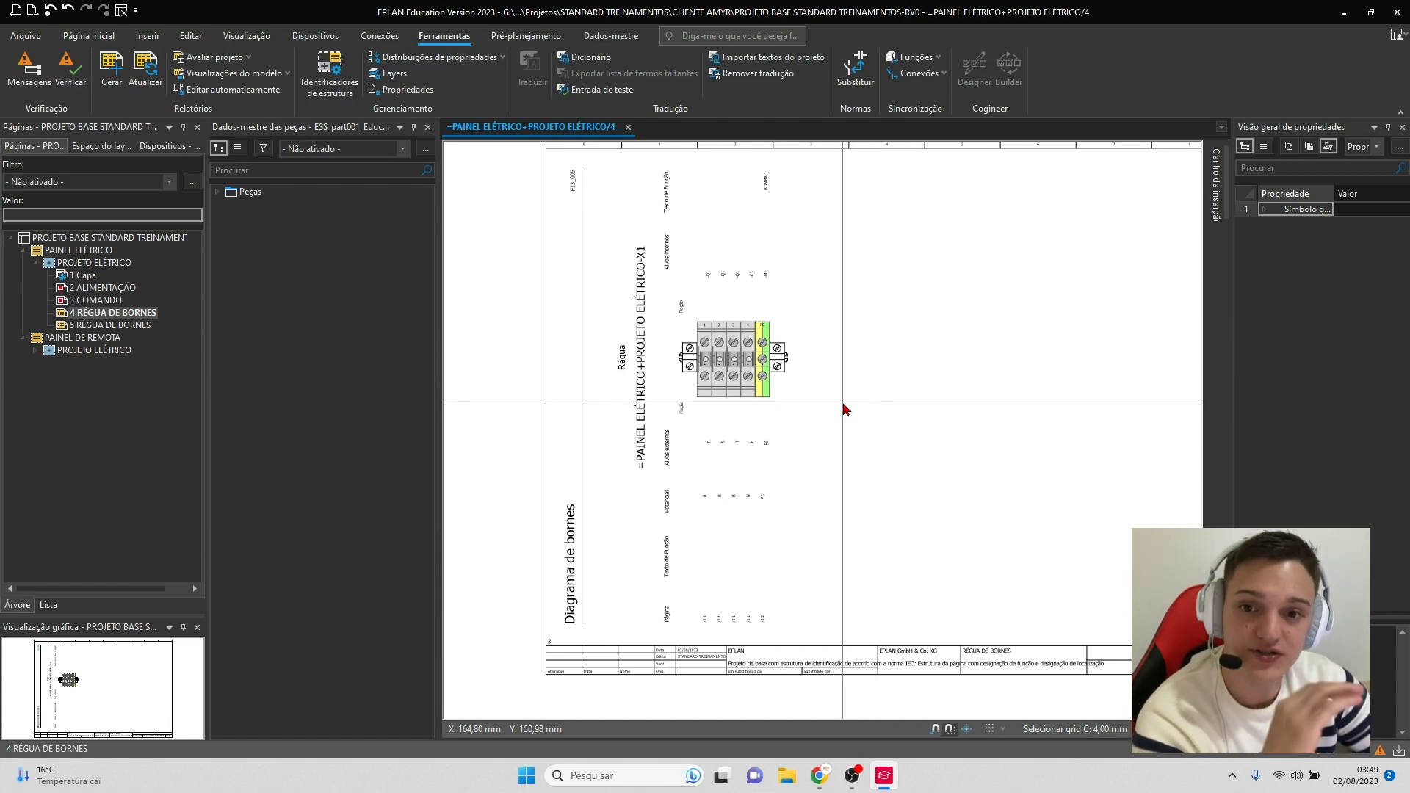
scroll(835, 426, "up", 1)
middle_click_drag(839, 462, 830, 469)
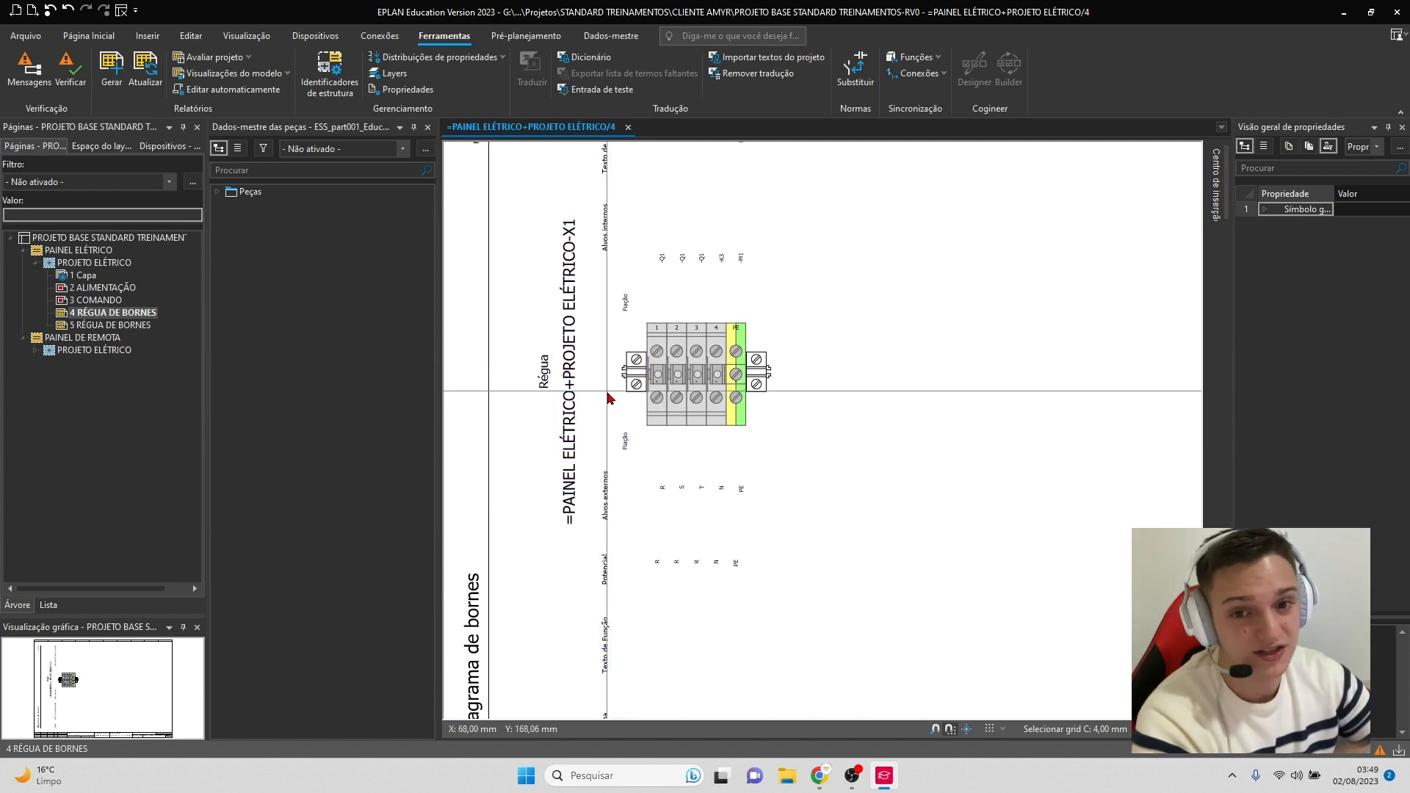
left_click(101, 302)
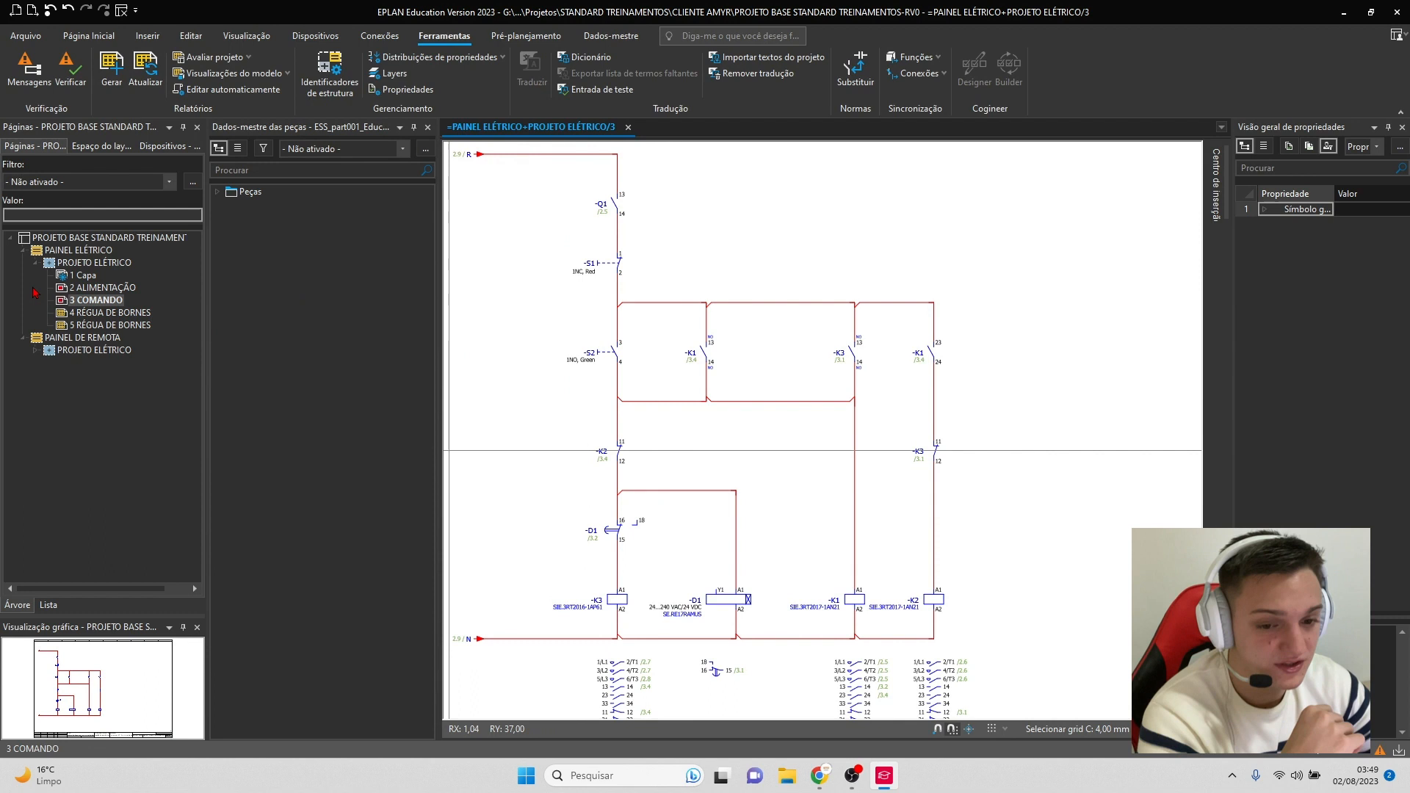
left_click(84, 276)
left_click(89, 288)
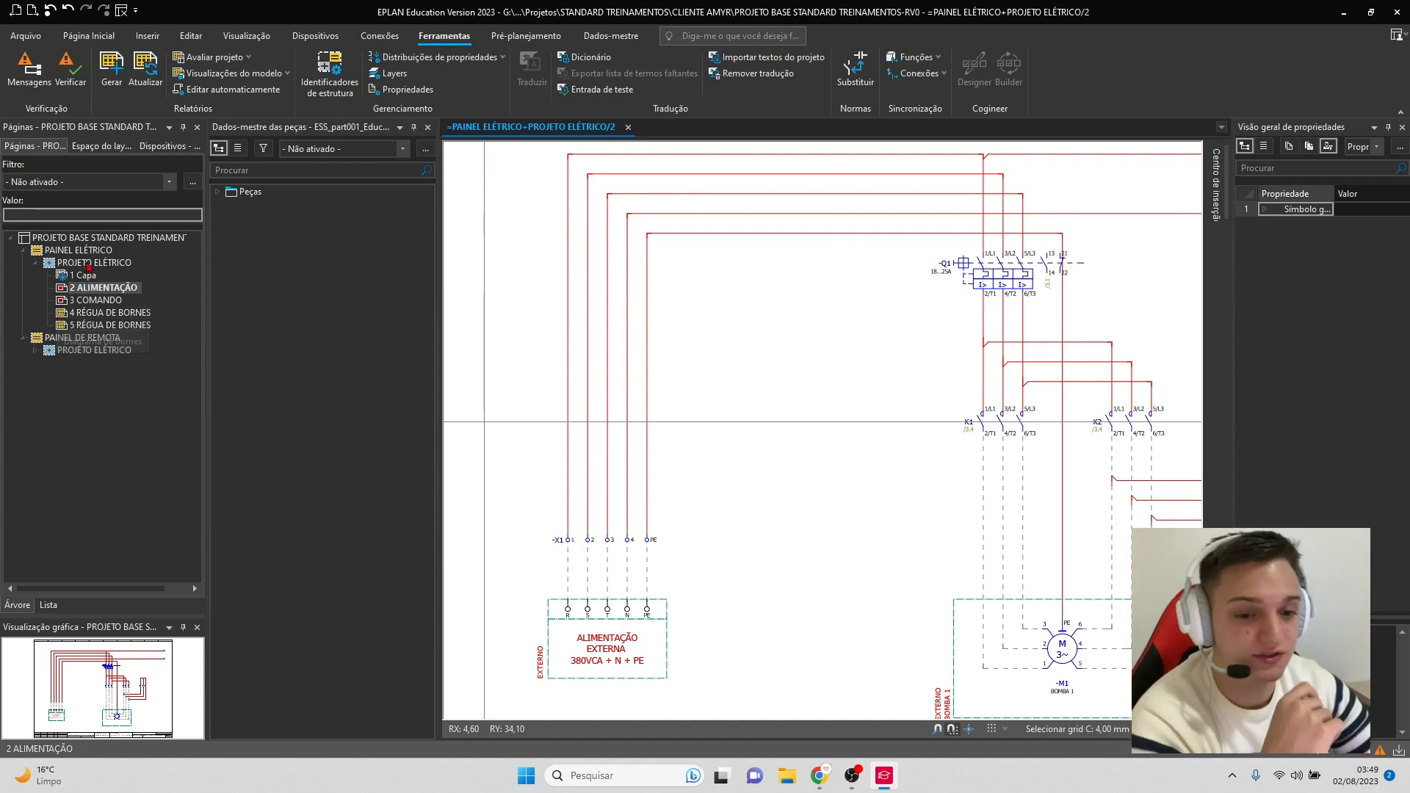
double_click(110, 312)
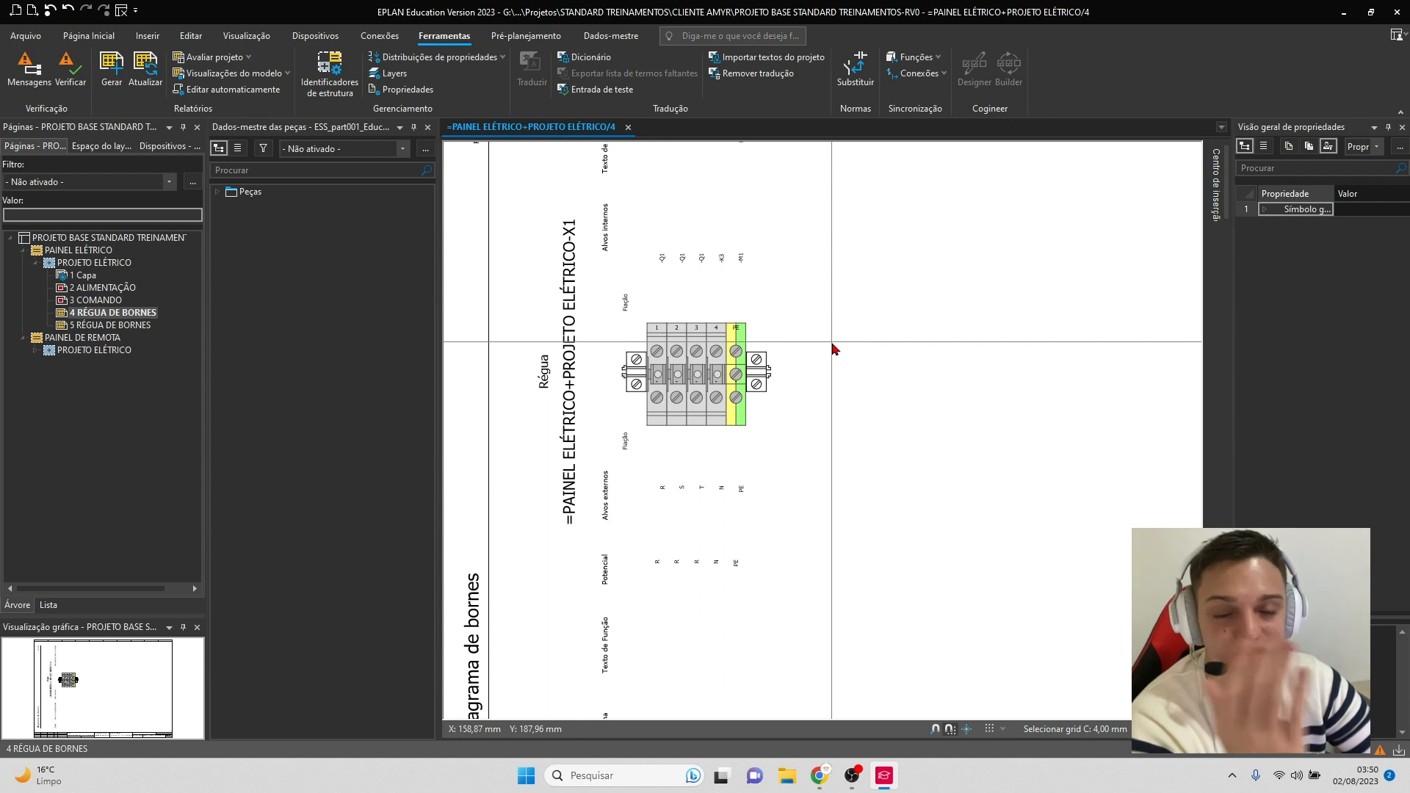
middle_click_drag(832, 347, 824, 443)
scroll(843, 372, "down", 2)
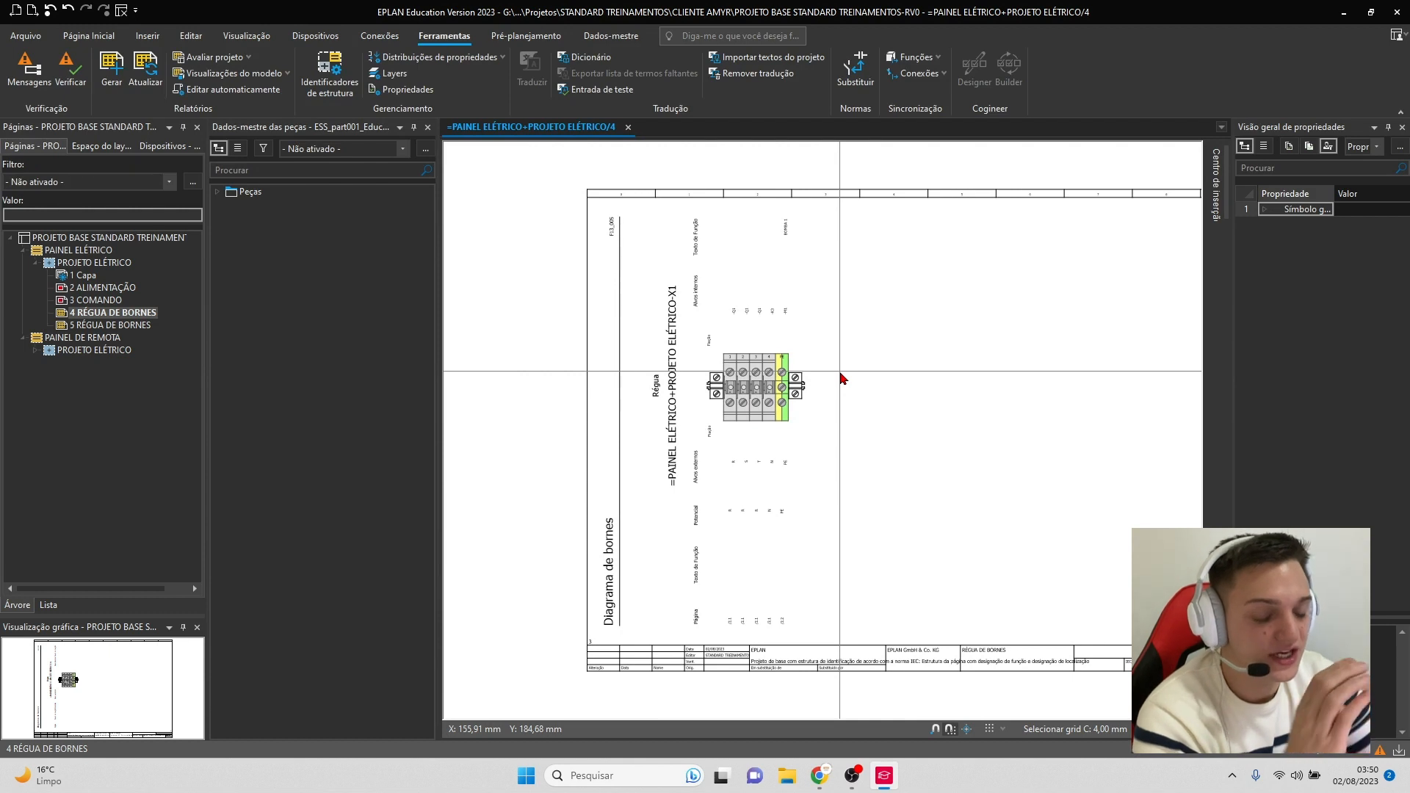
middle_click_drag(842, 378, 764, 304)
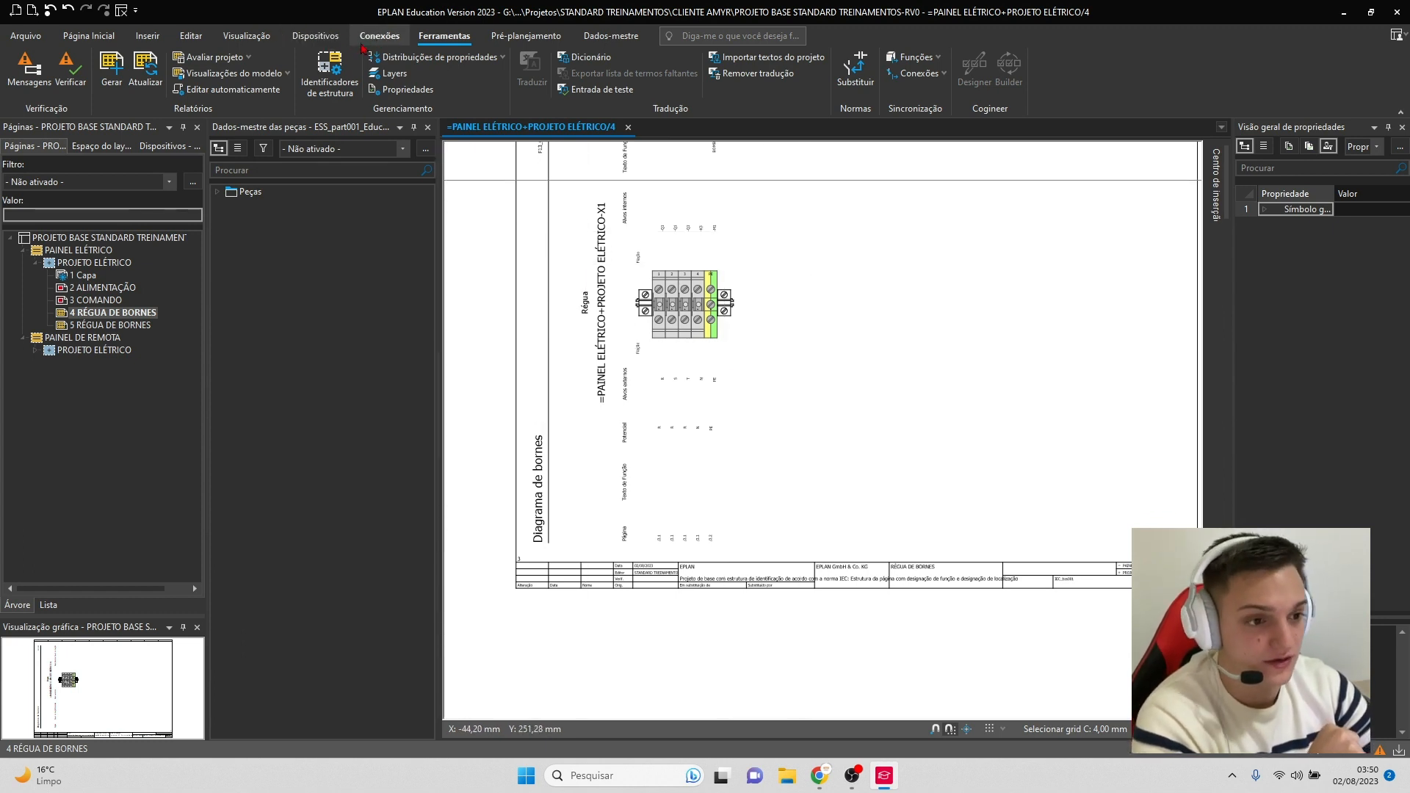
left_click(613, 40)
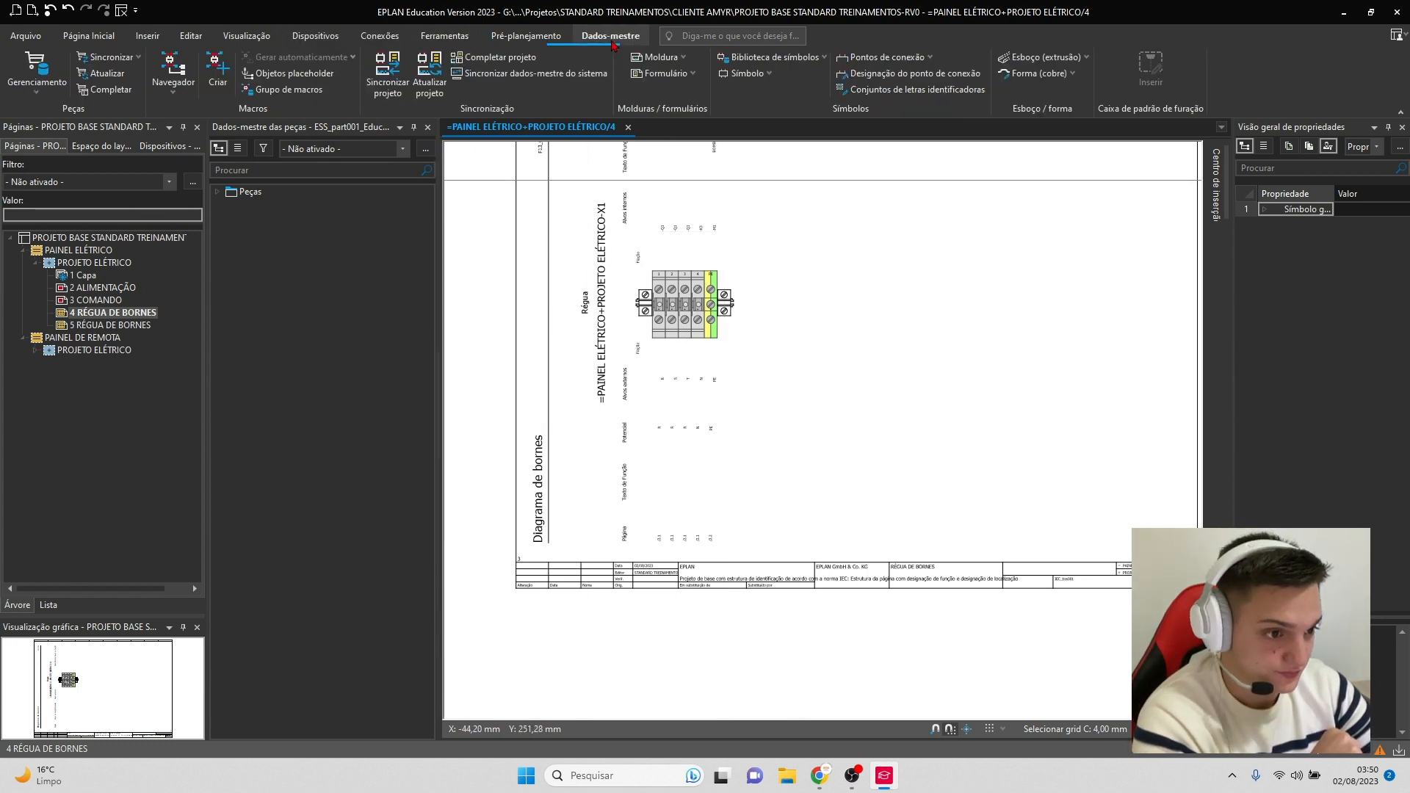
left_click(668, 78)
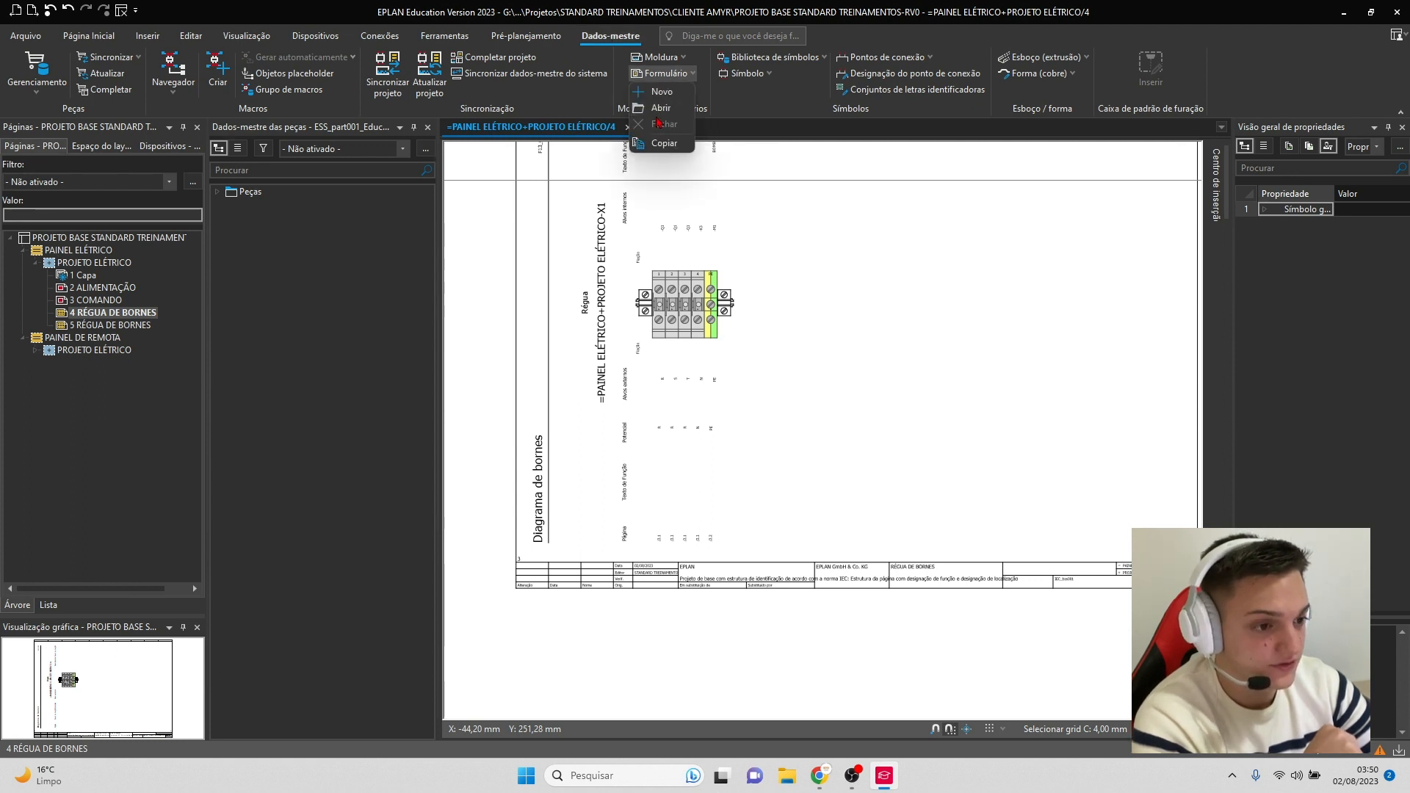
left_click(660, 94)
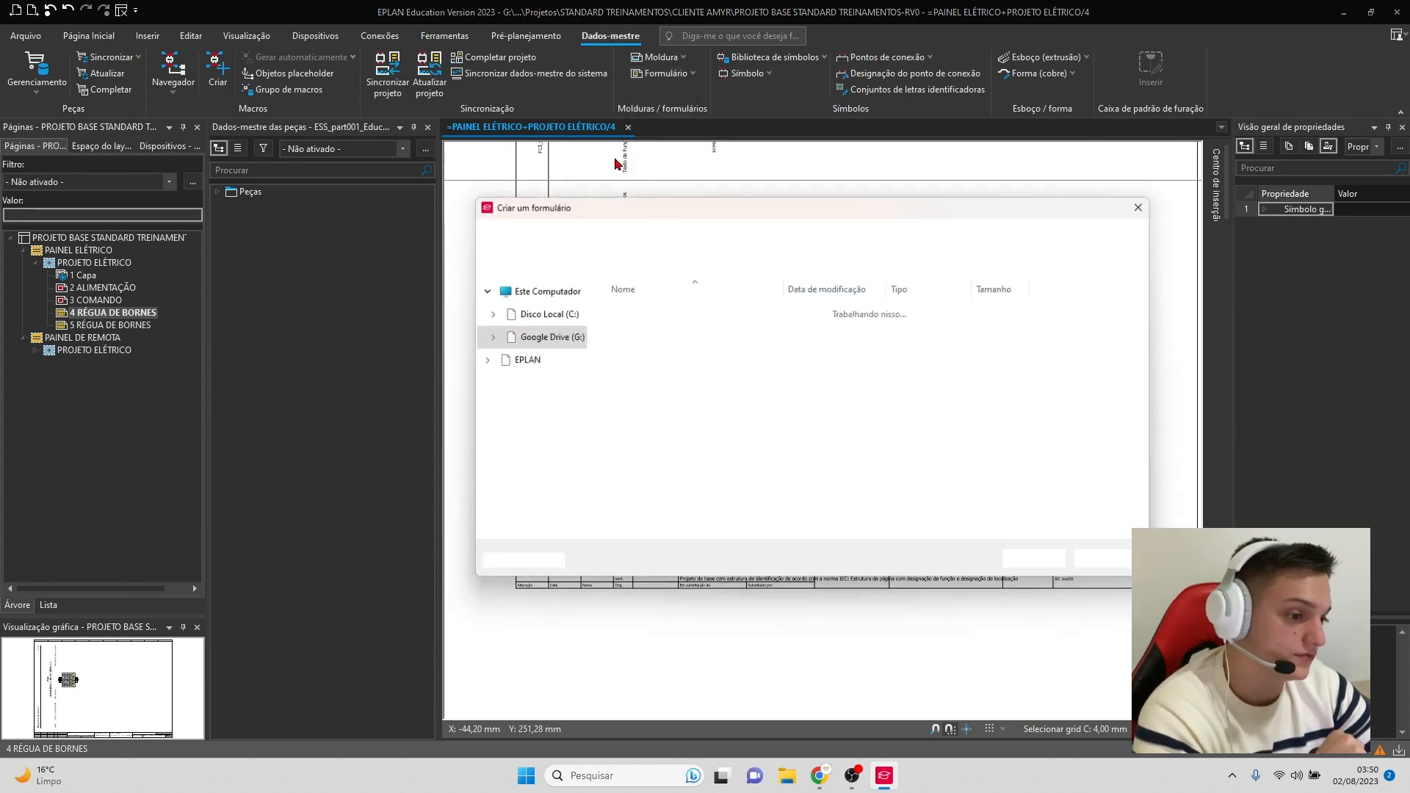
left_click(746, 536)
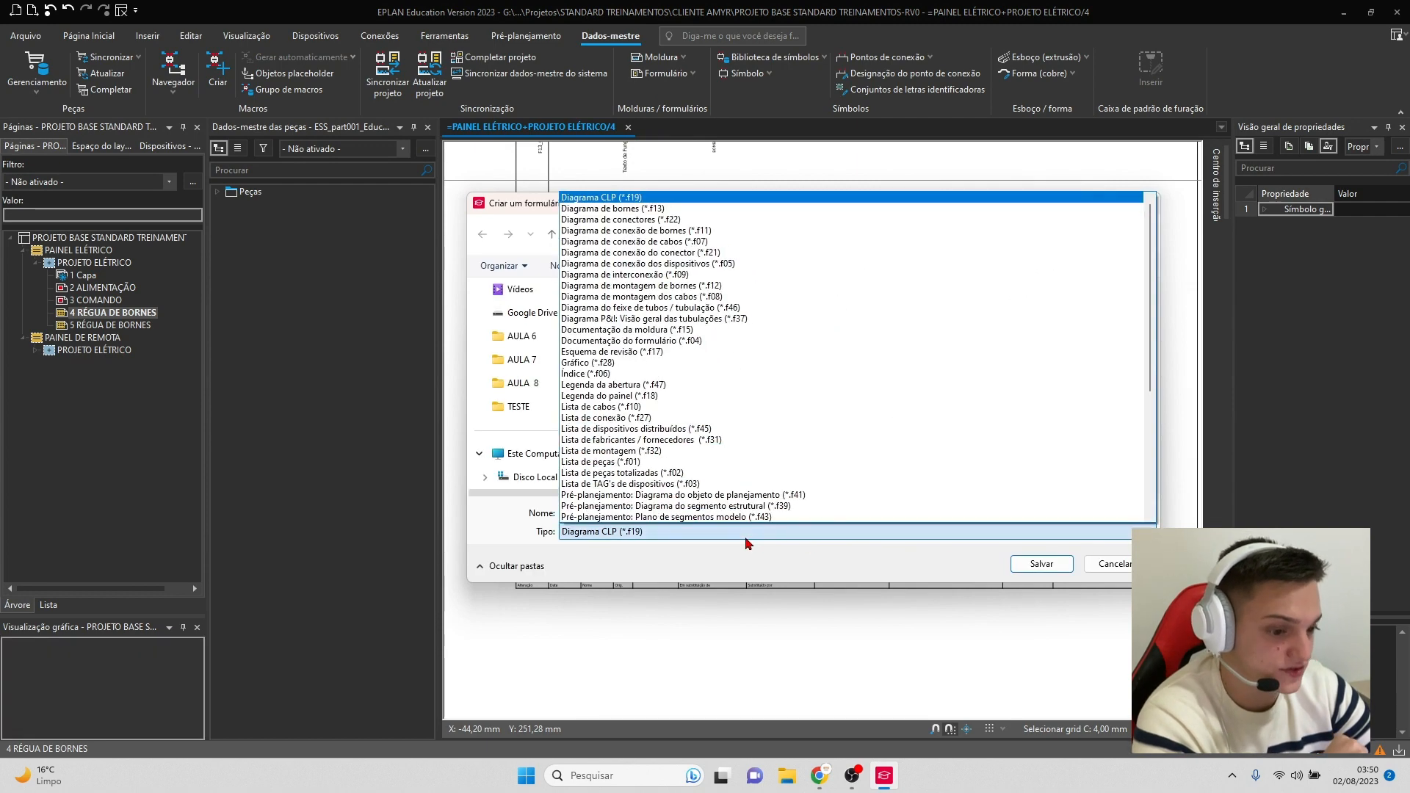
scroll(818, 393, "down", 6)
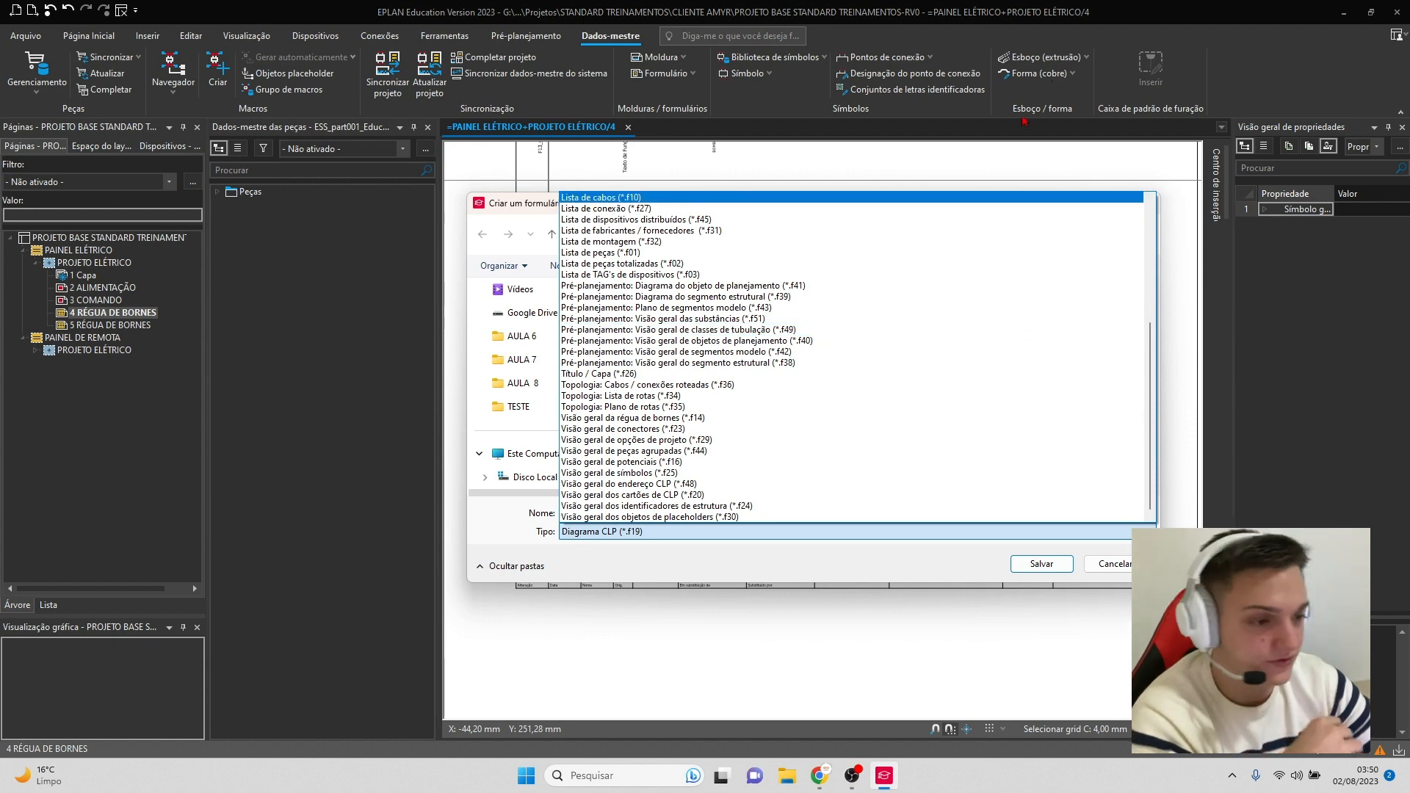
scroll(844, 309, "up", 6)
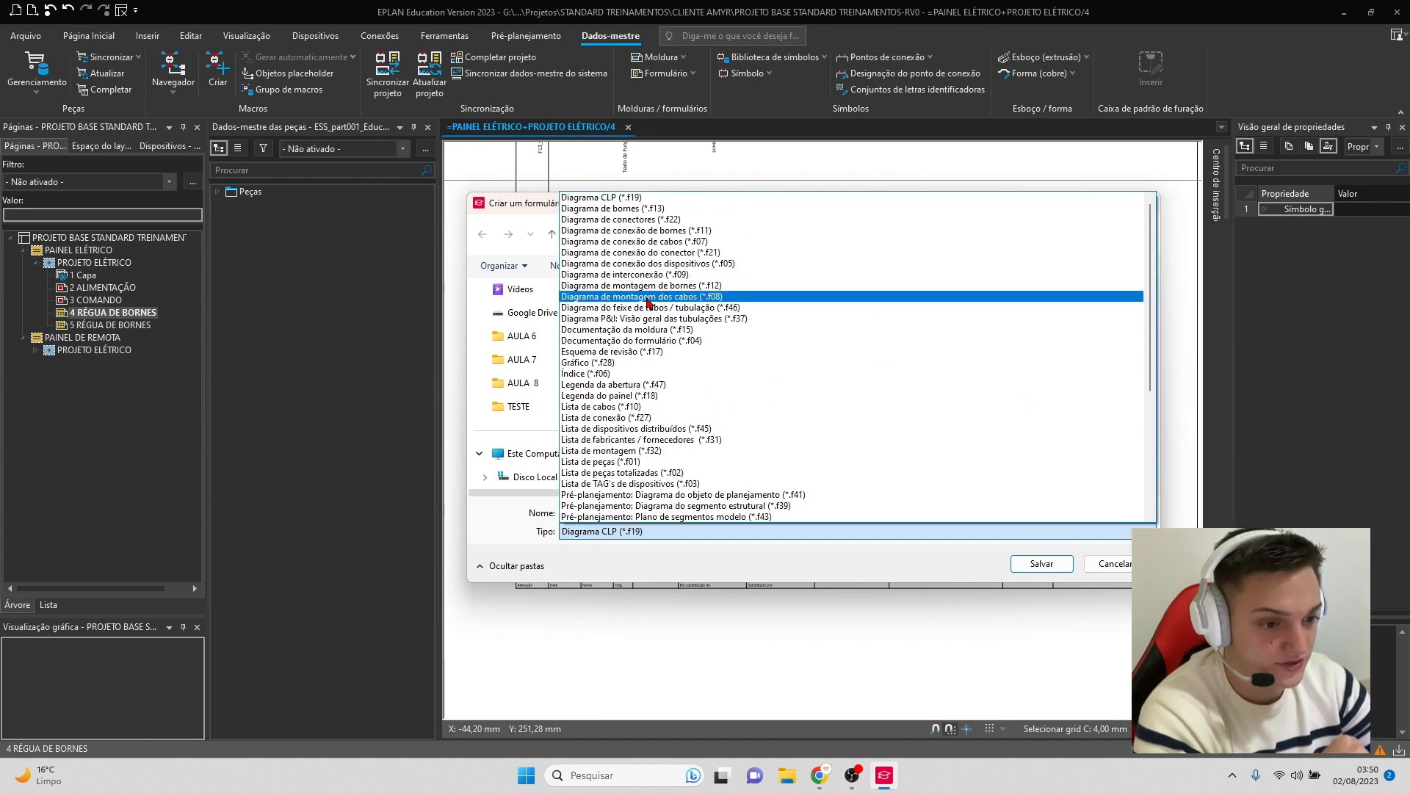
left_click(647, 209)
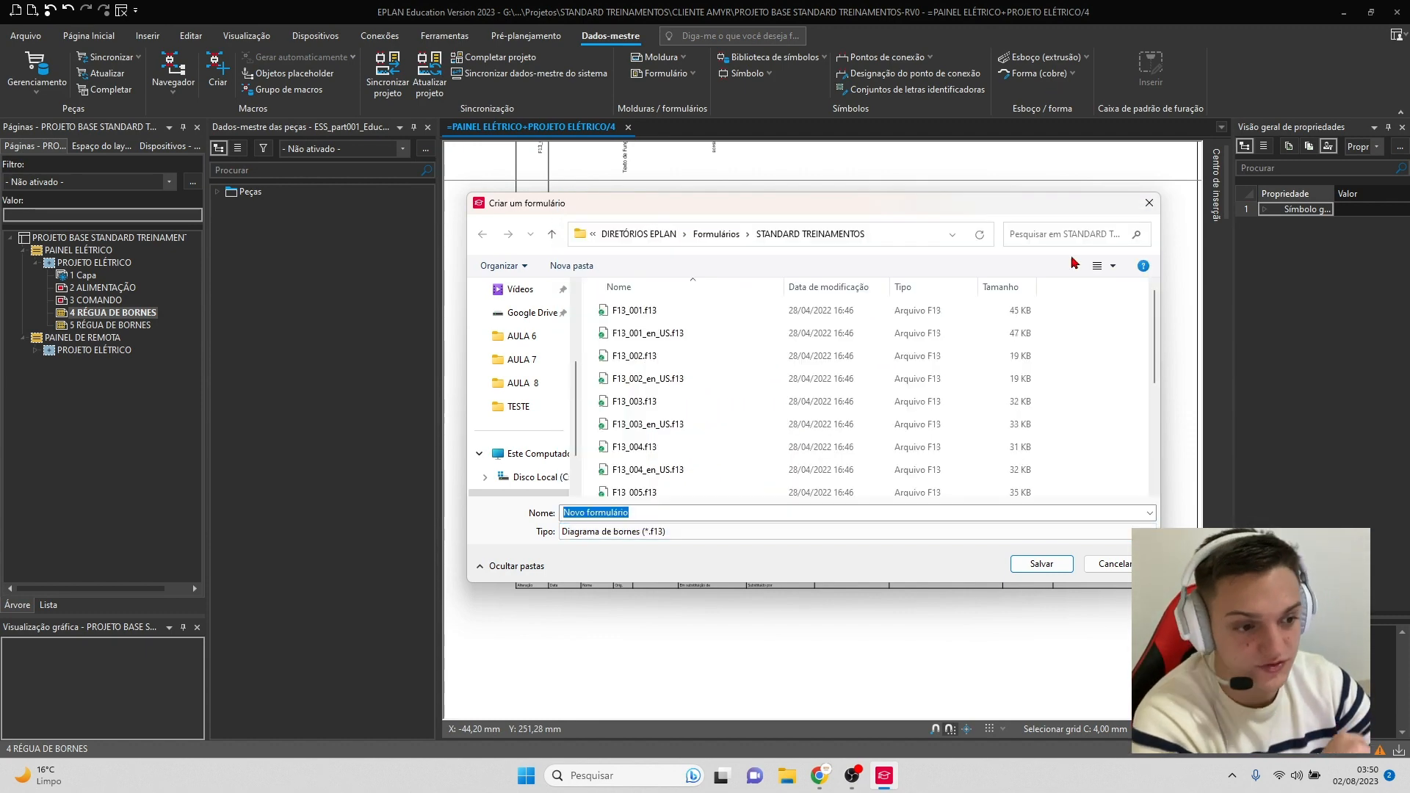
left_click(1149, 204)
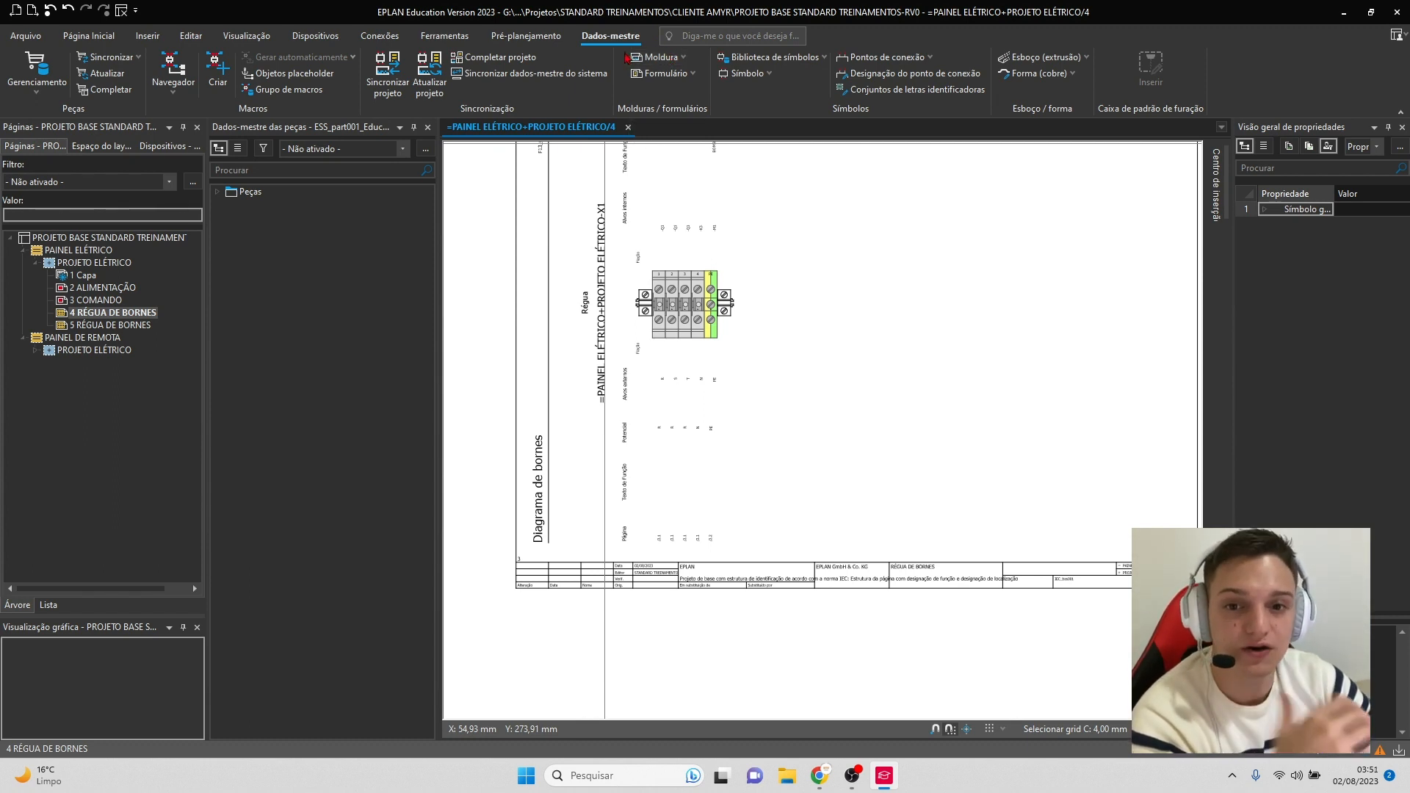
- Open the cover page 1 Capa and add a new Índice report template to the project's reports
left_click(80, 277)
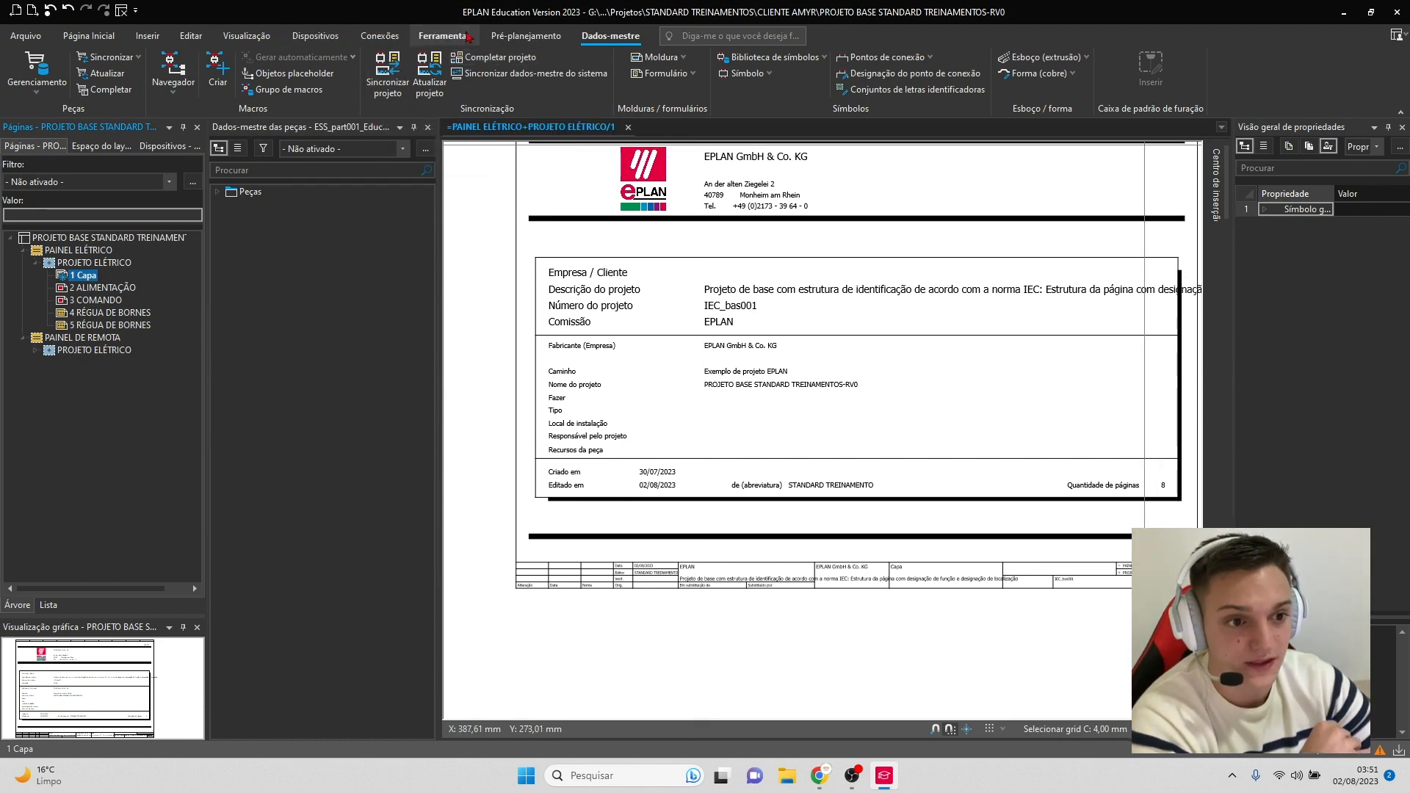
left_click(444, 36)
left_click(117, 70)
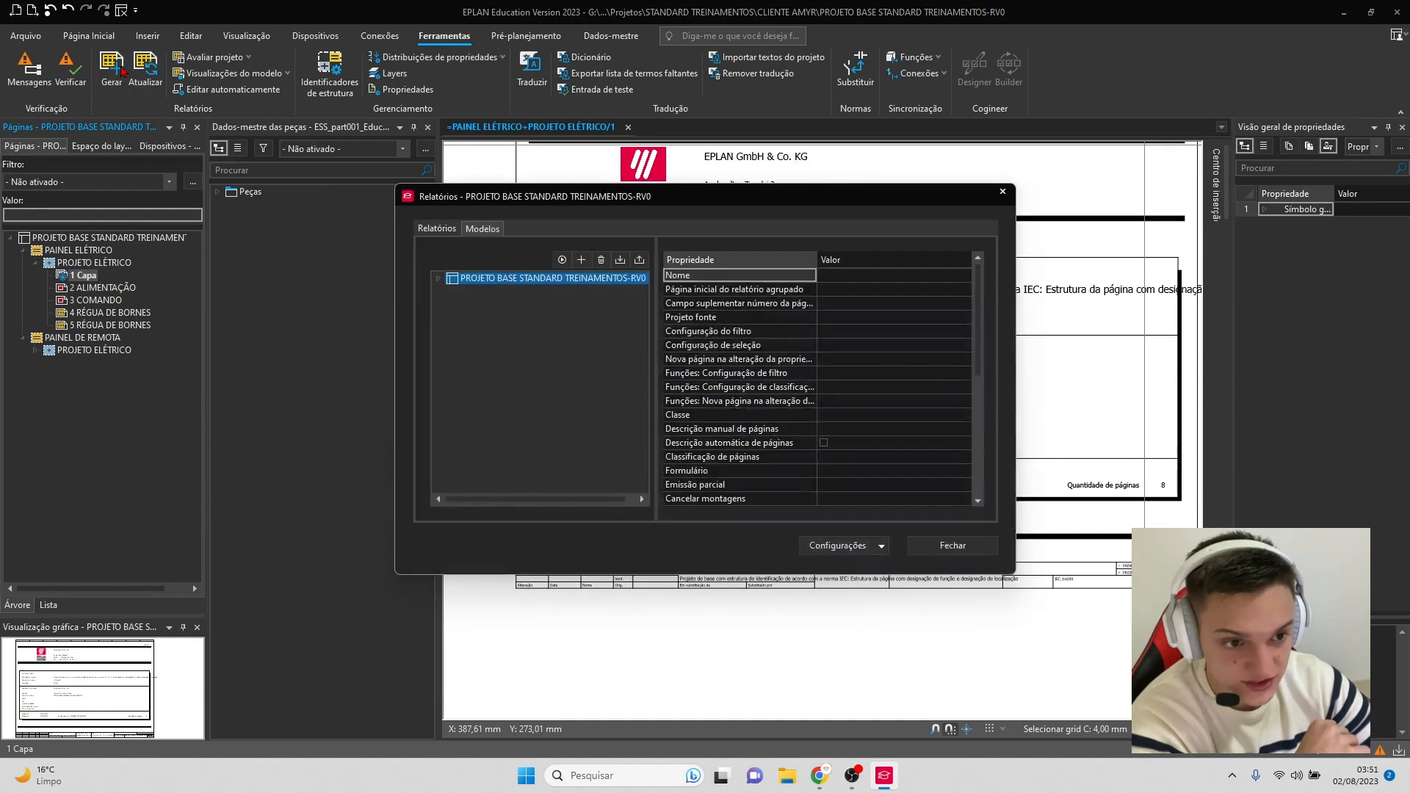
left_click(439, 279)
left_click(581, 259)
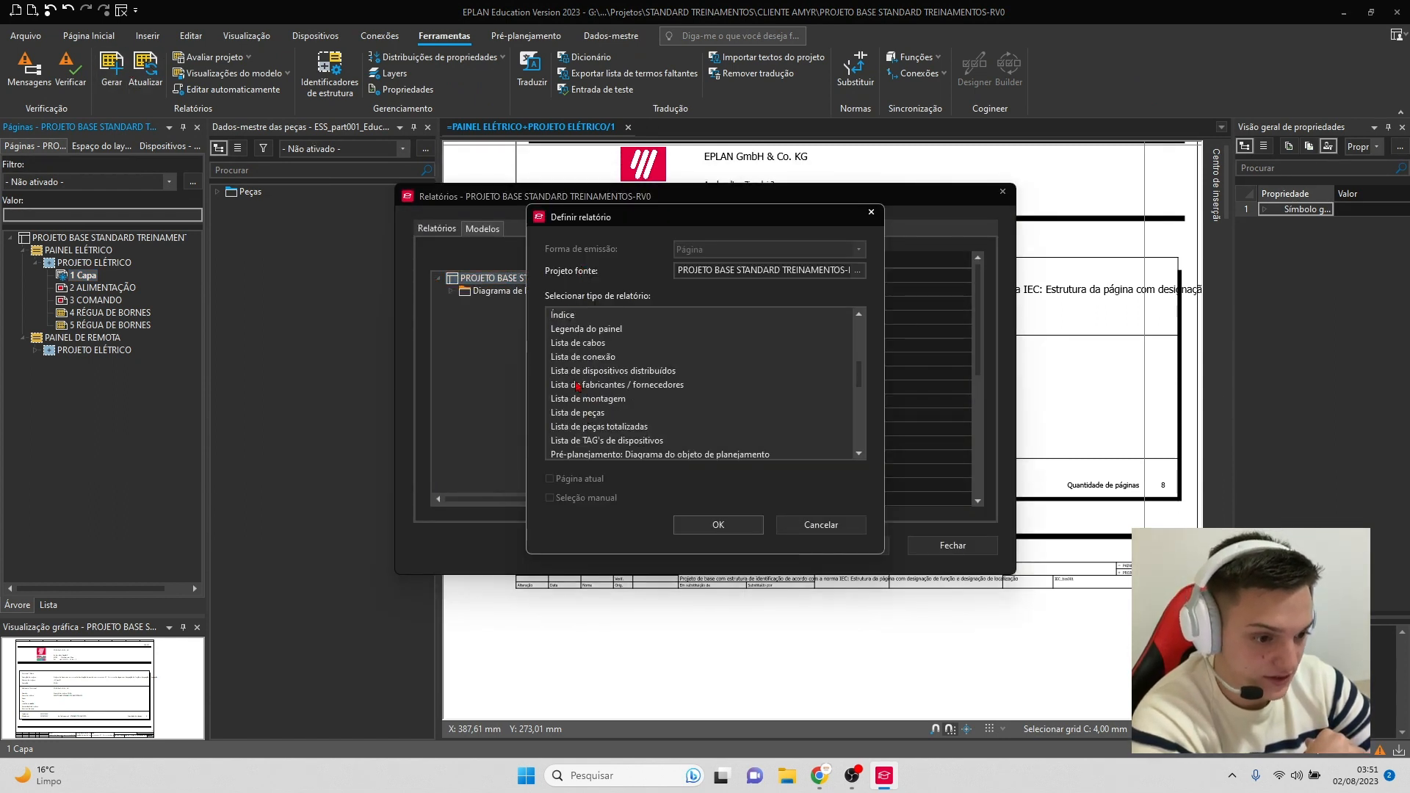
double_click(569, 316)
- Assign form F06_001.f06 to the index report, generate its page with the default page settings, and close the reports dialog
left_click(759, 356)
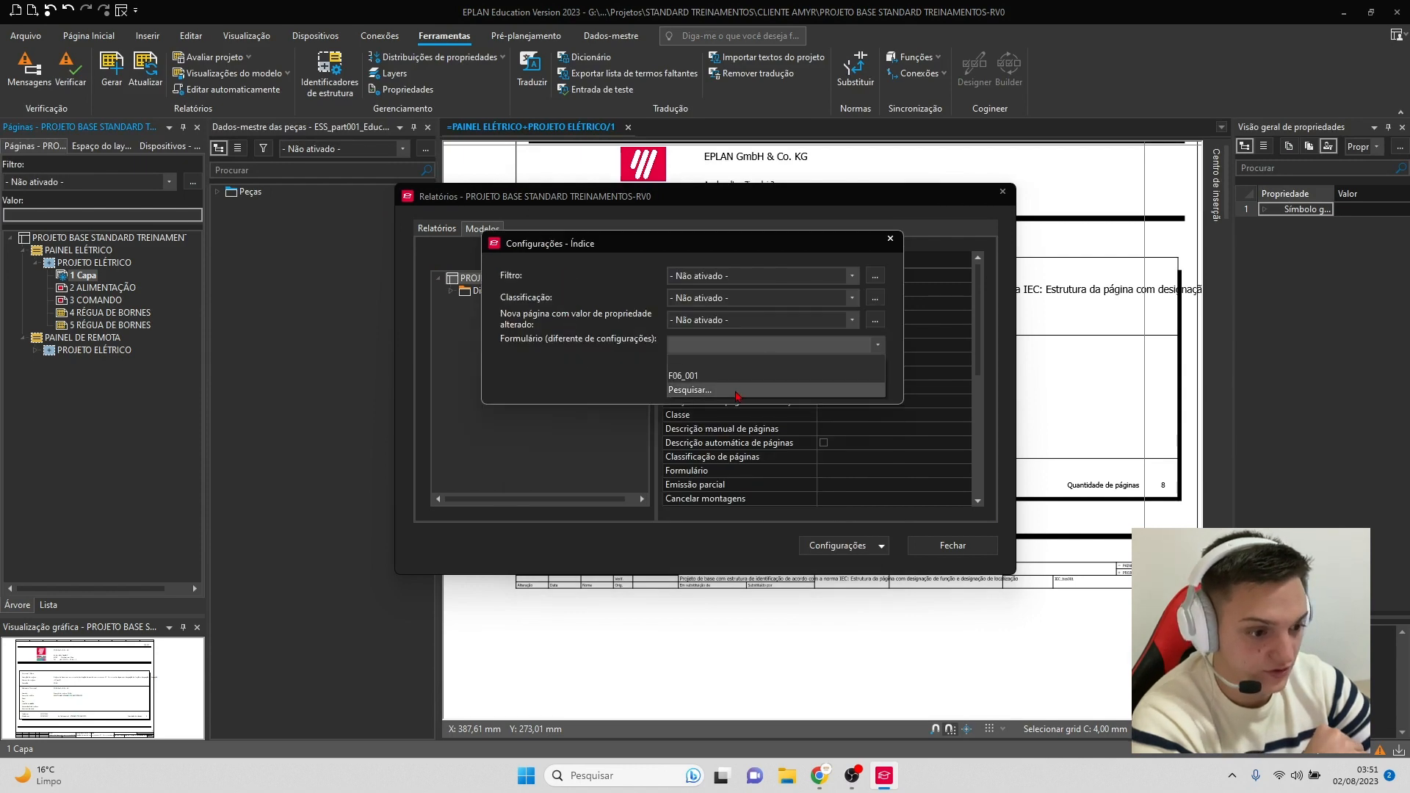
left_click(705, 389)
left_click(617, 250)
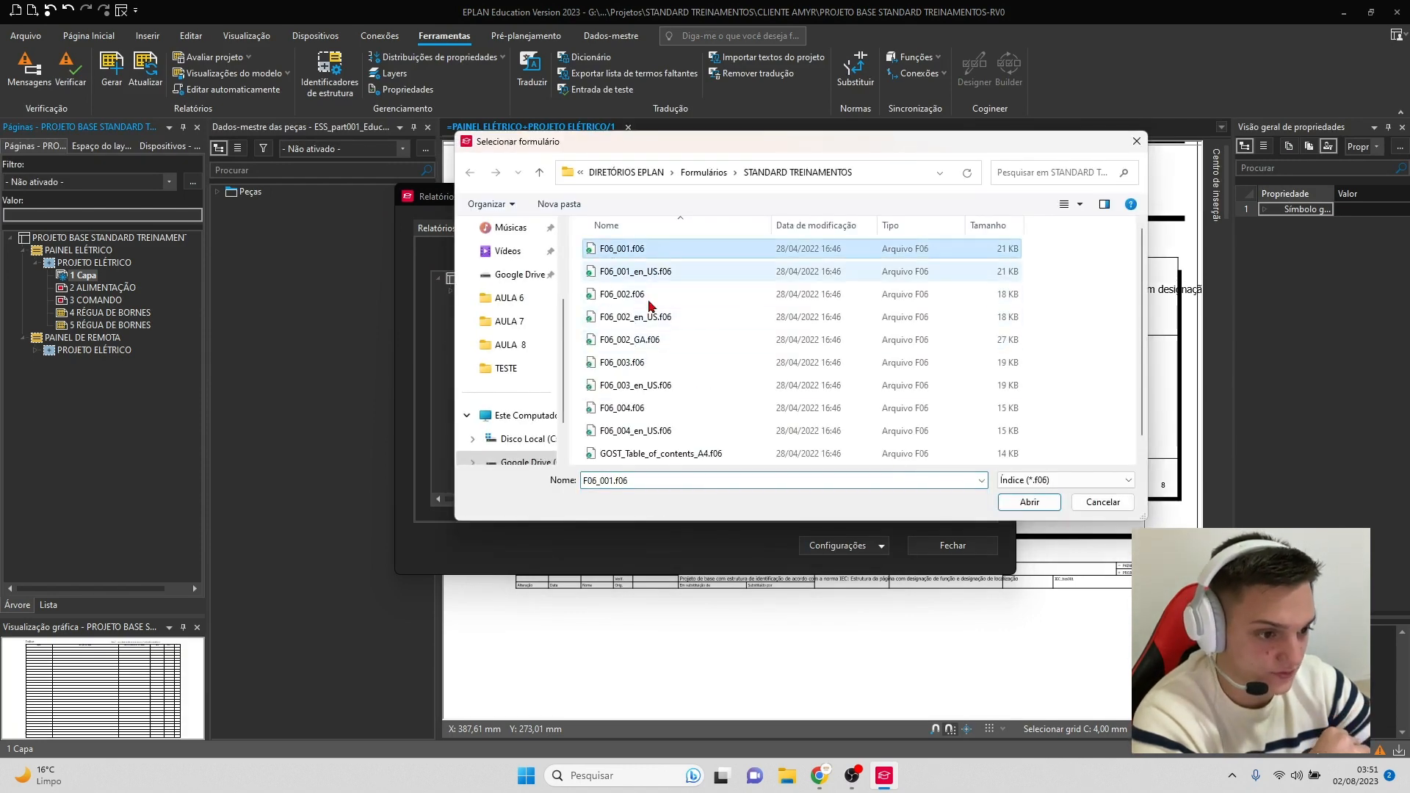
left_click(1029, 501)
left_click(745, 374)
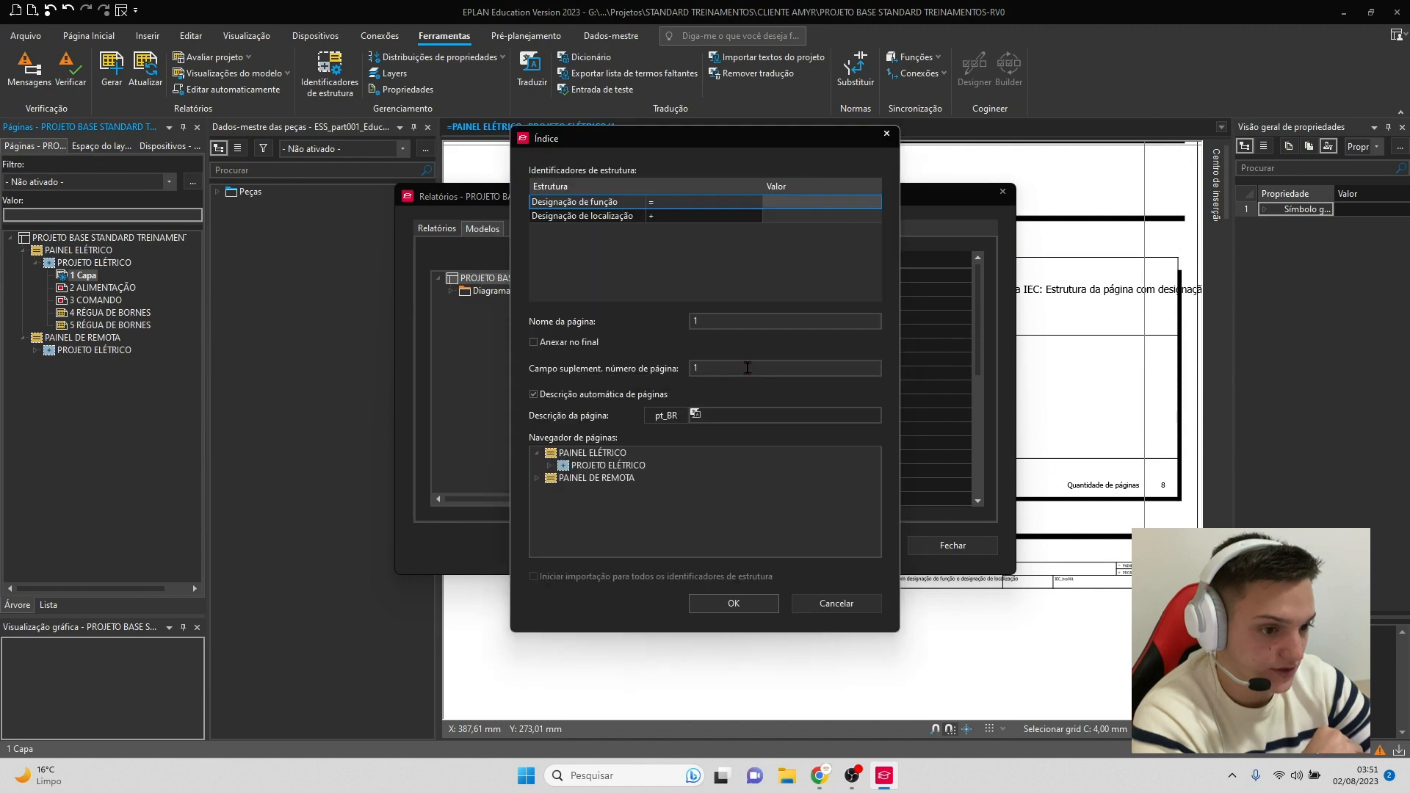
left_click(733, 603)
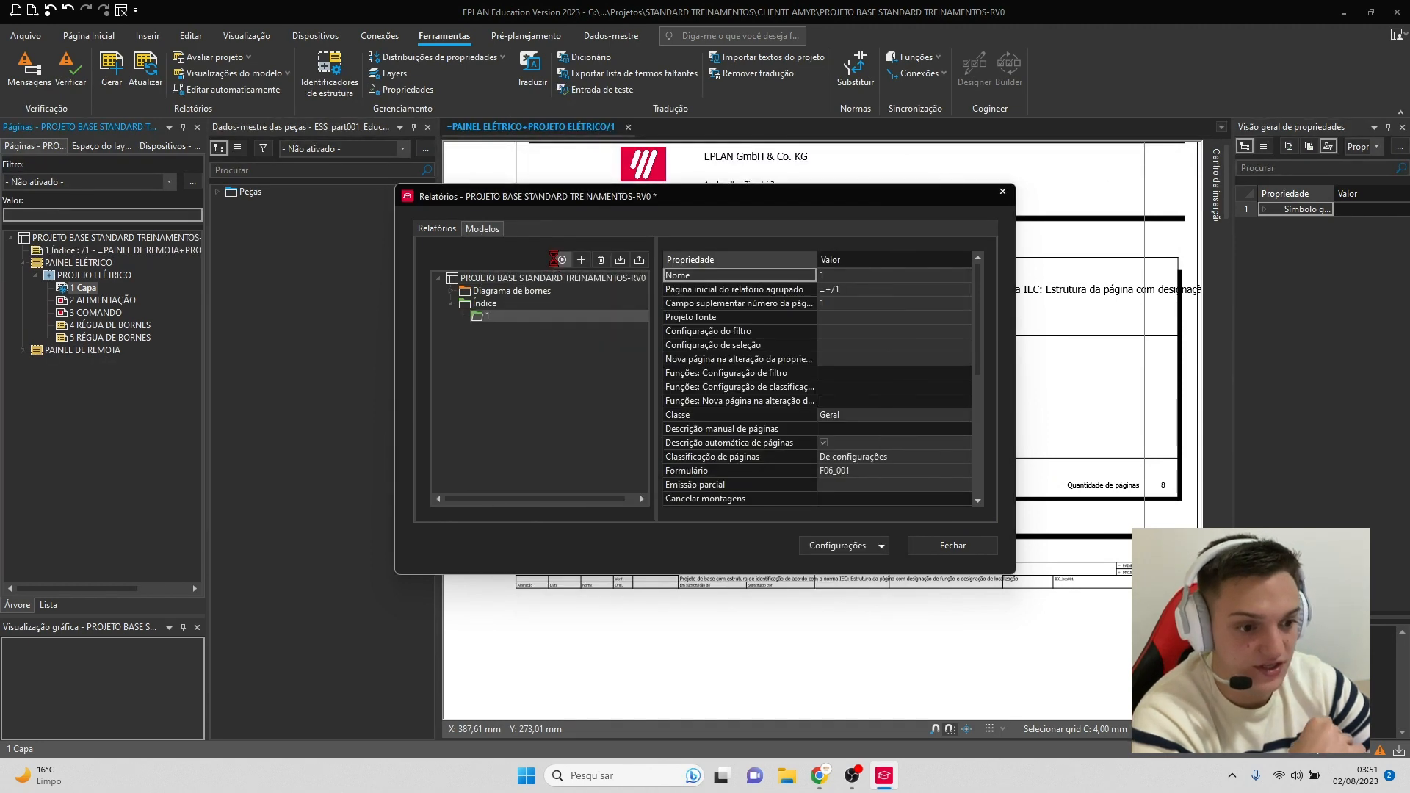
left_click(1003, 192)
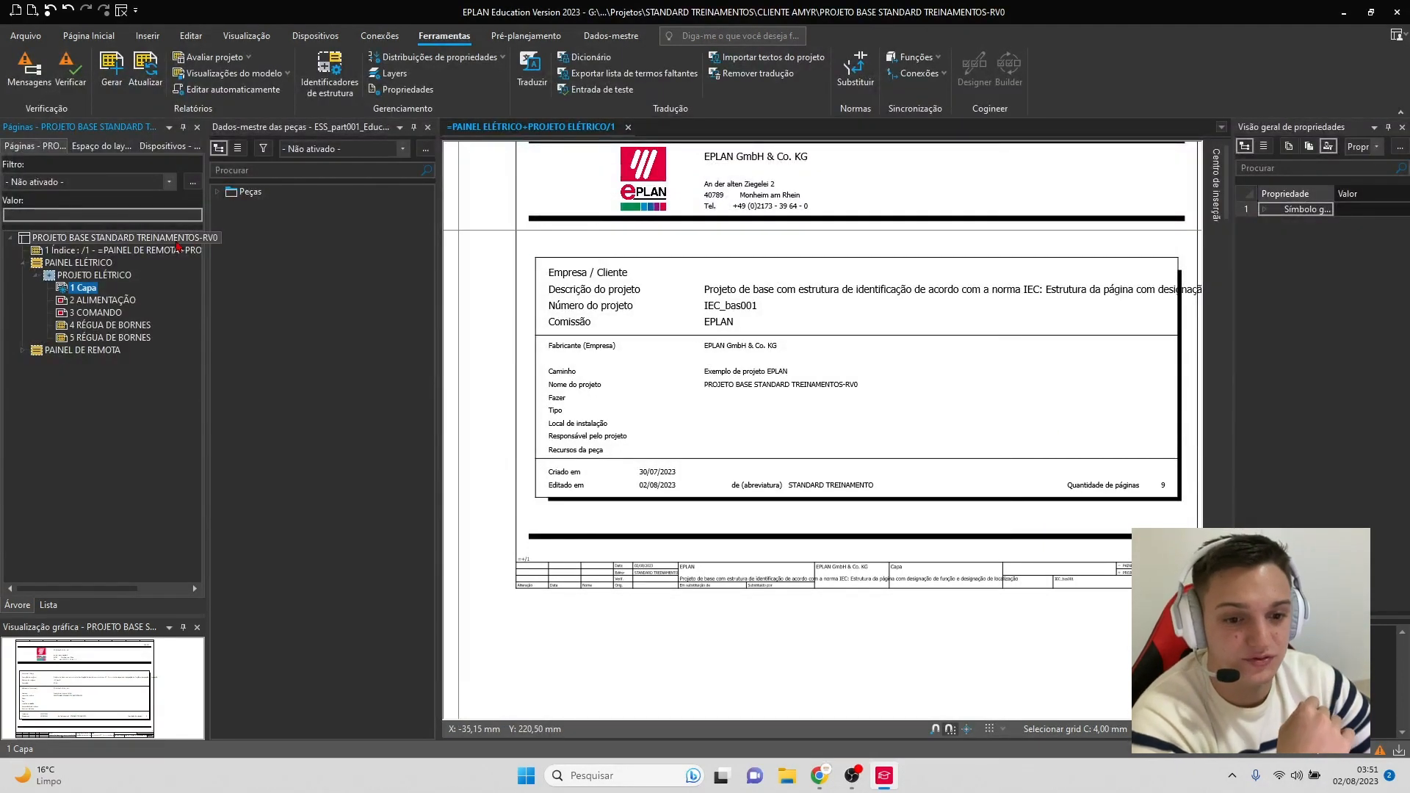
- Open the generated index page and examine its page names, descriptions, supplementary field, date, and editor columns
double_click(67, 249)
scroll(831, 273, "up", 5)
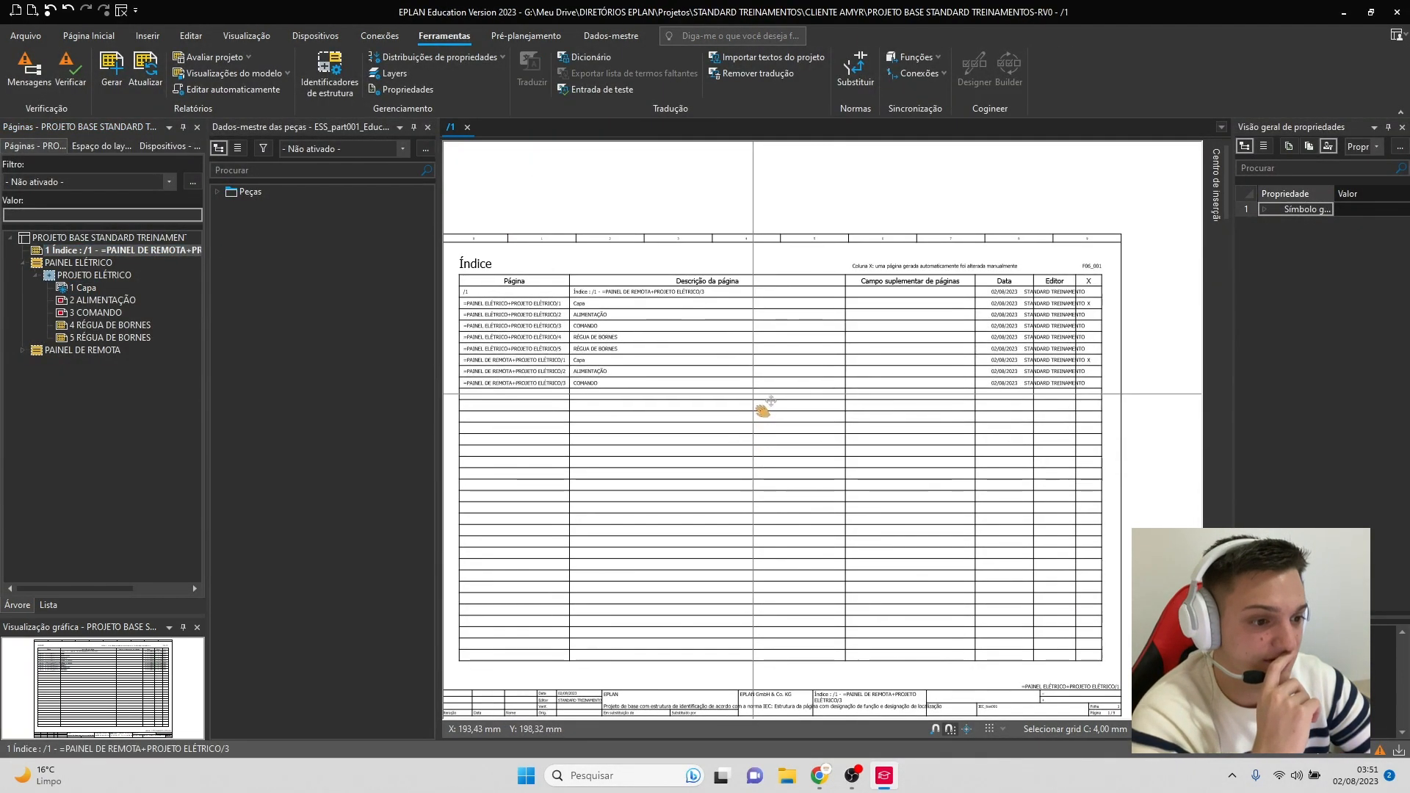
scroll(746, 532, "down", 1)
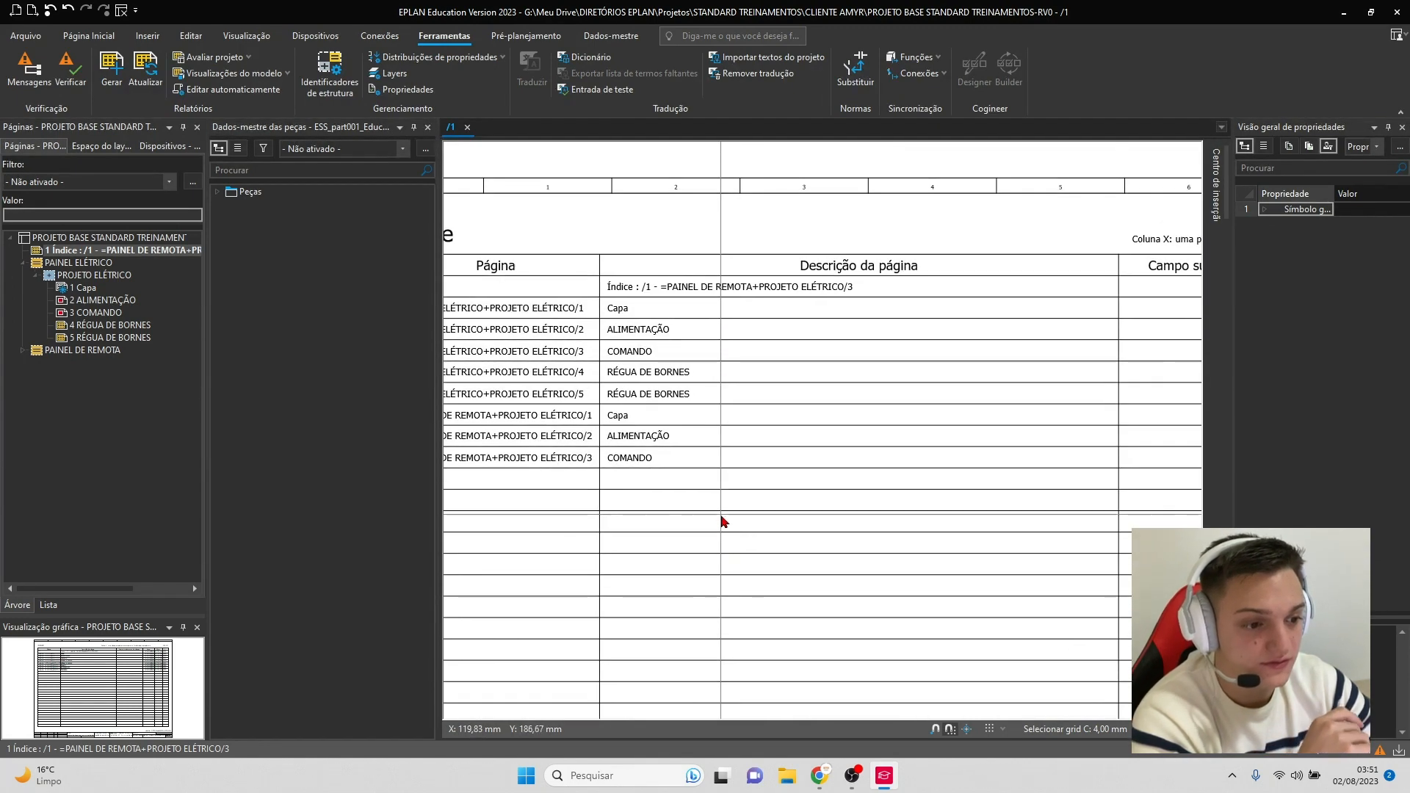
scroll(837, 372, "down", 3)
scroll(1065, 377, "up", 3)
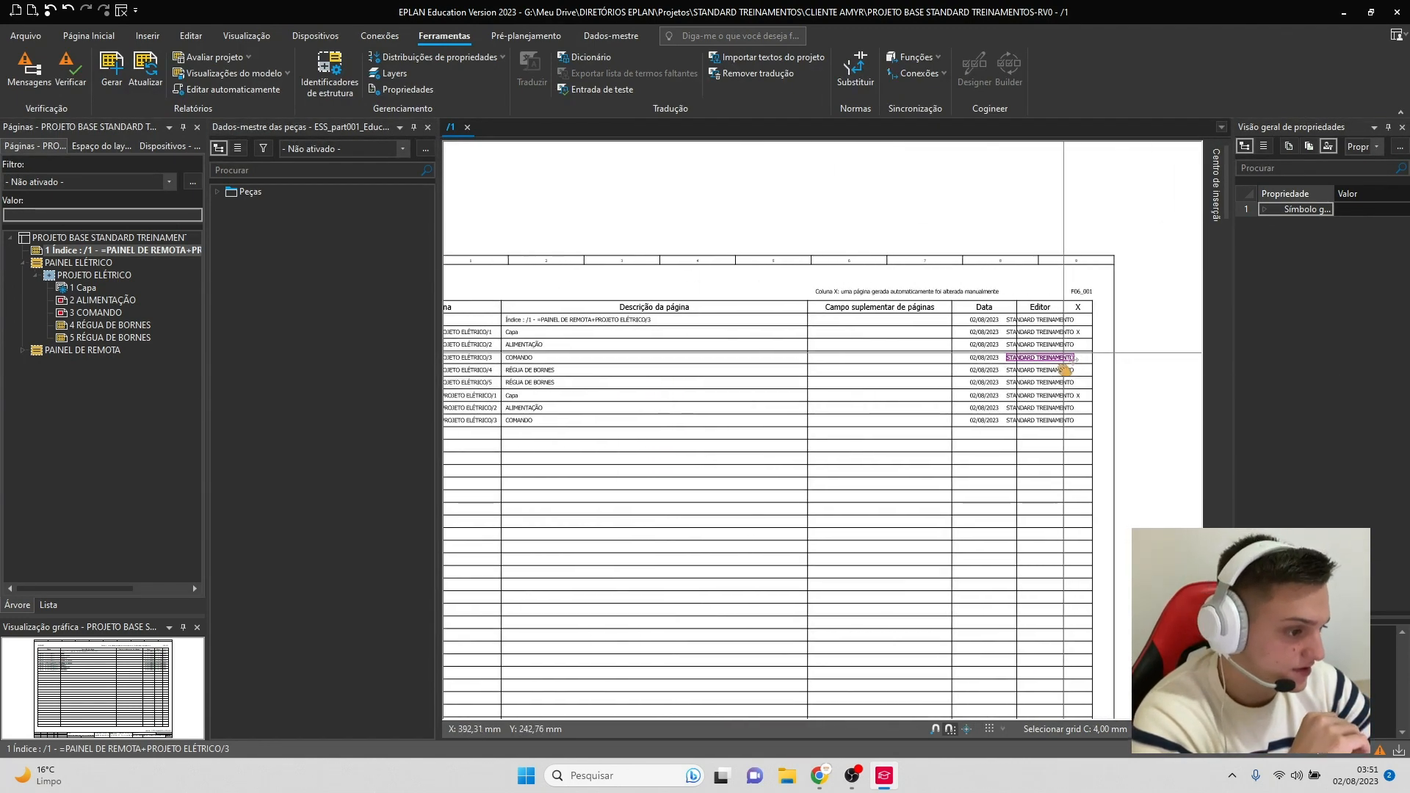
scroll(1032, 336, "up", 1)
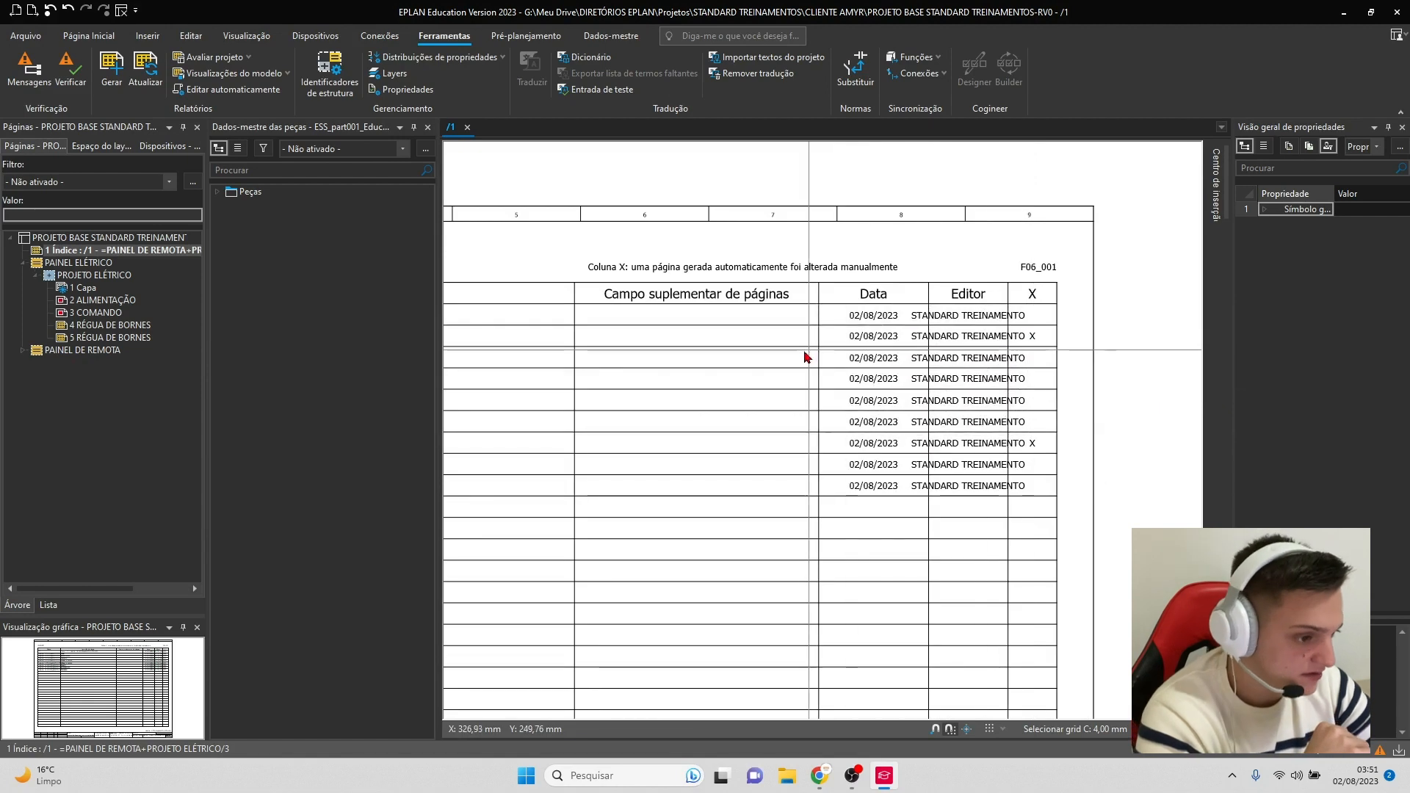
middle_click_drag(805, 353, 1039, 309)
middle_click_drag(738, 370, 990, 366)
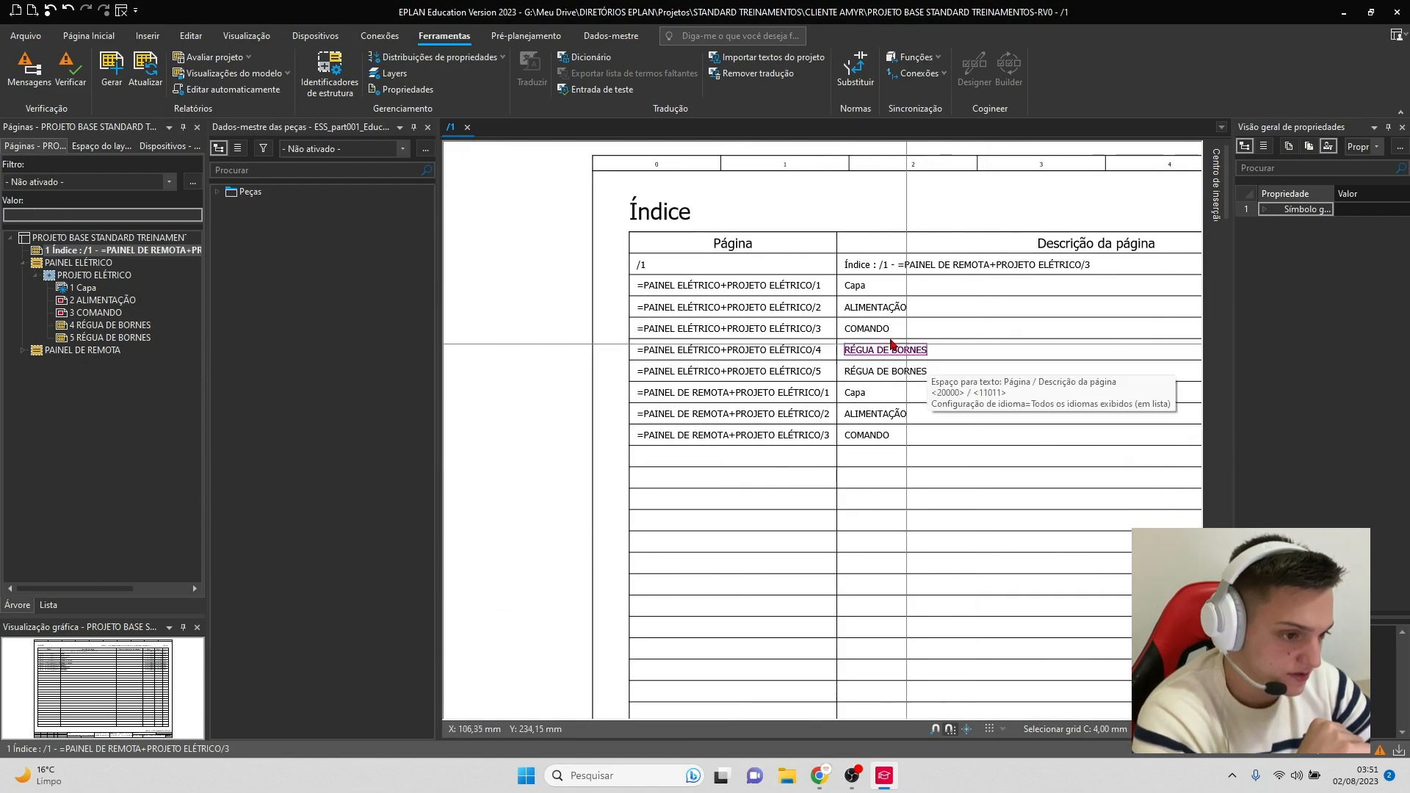
scroll(860, 334, "down", 3)
middle_click_drag(703, 349, 564, 361)
scroll(1031, 367, "down", 1)
middle_click_drag(1031, 368, 724, 384)
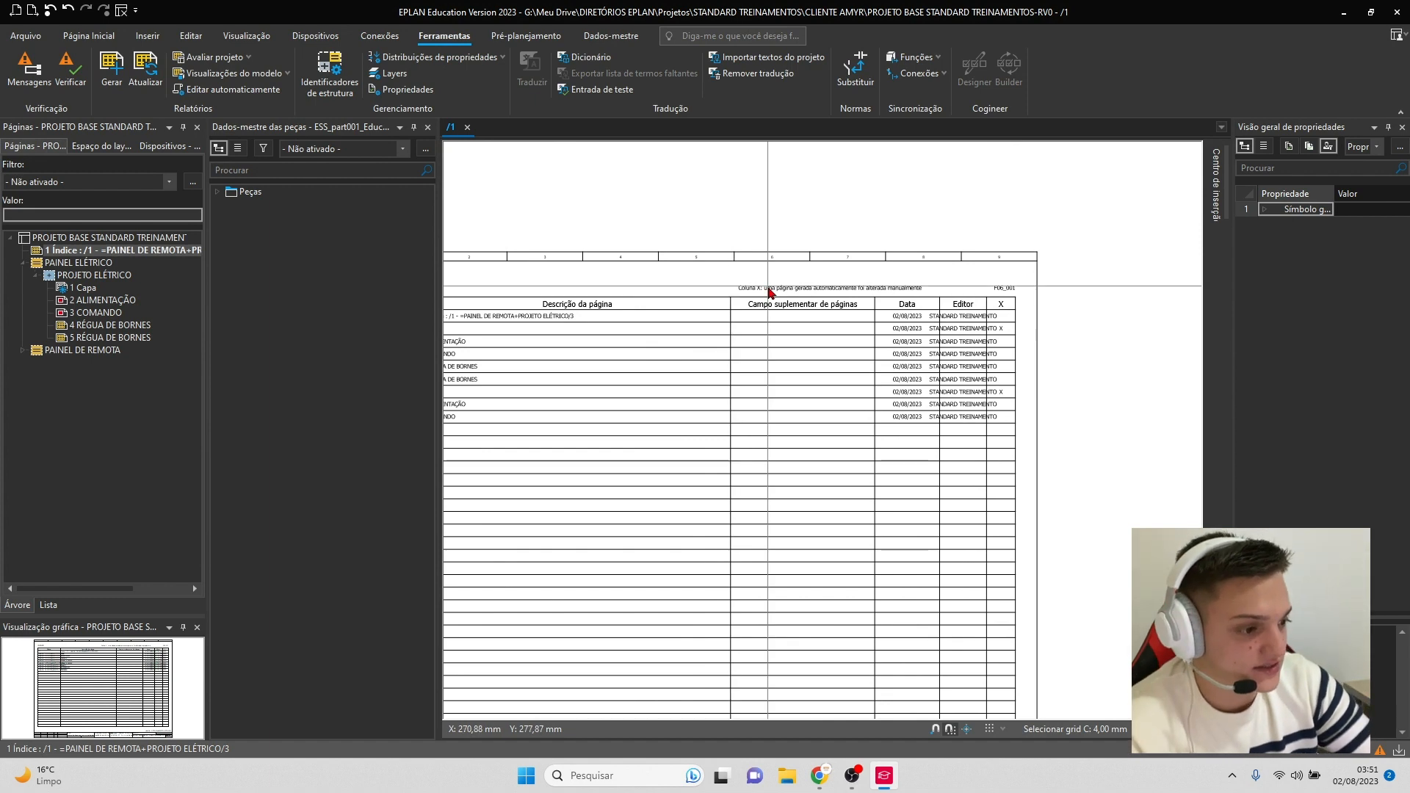
scroll(771, 338, "down", 1)
middle_click_drag(772, 348, 910, 344)
- Open the generated Índice page's properties and set its function designation to PAINEL ELÉTRICO
left_click(121, 250)
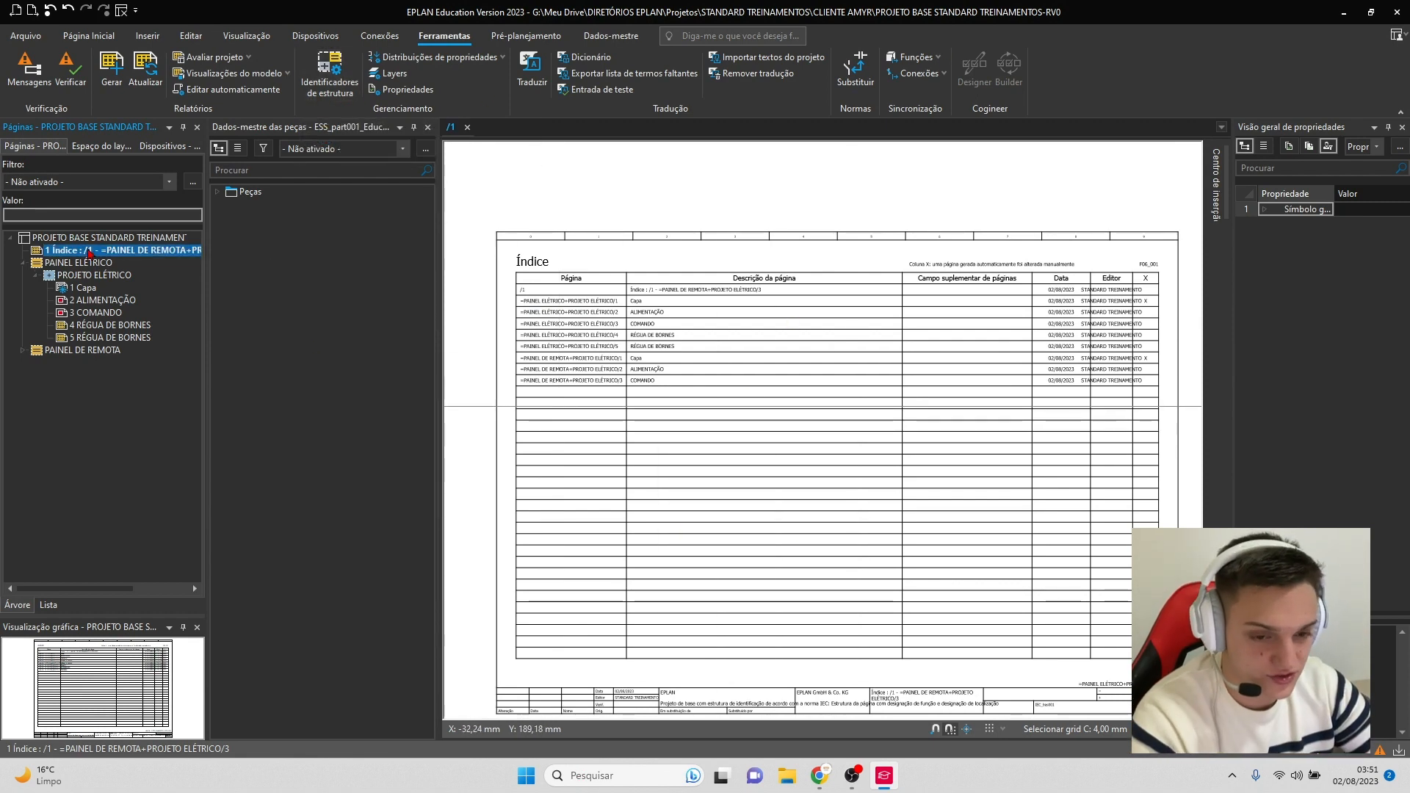
key("ctrl+d")
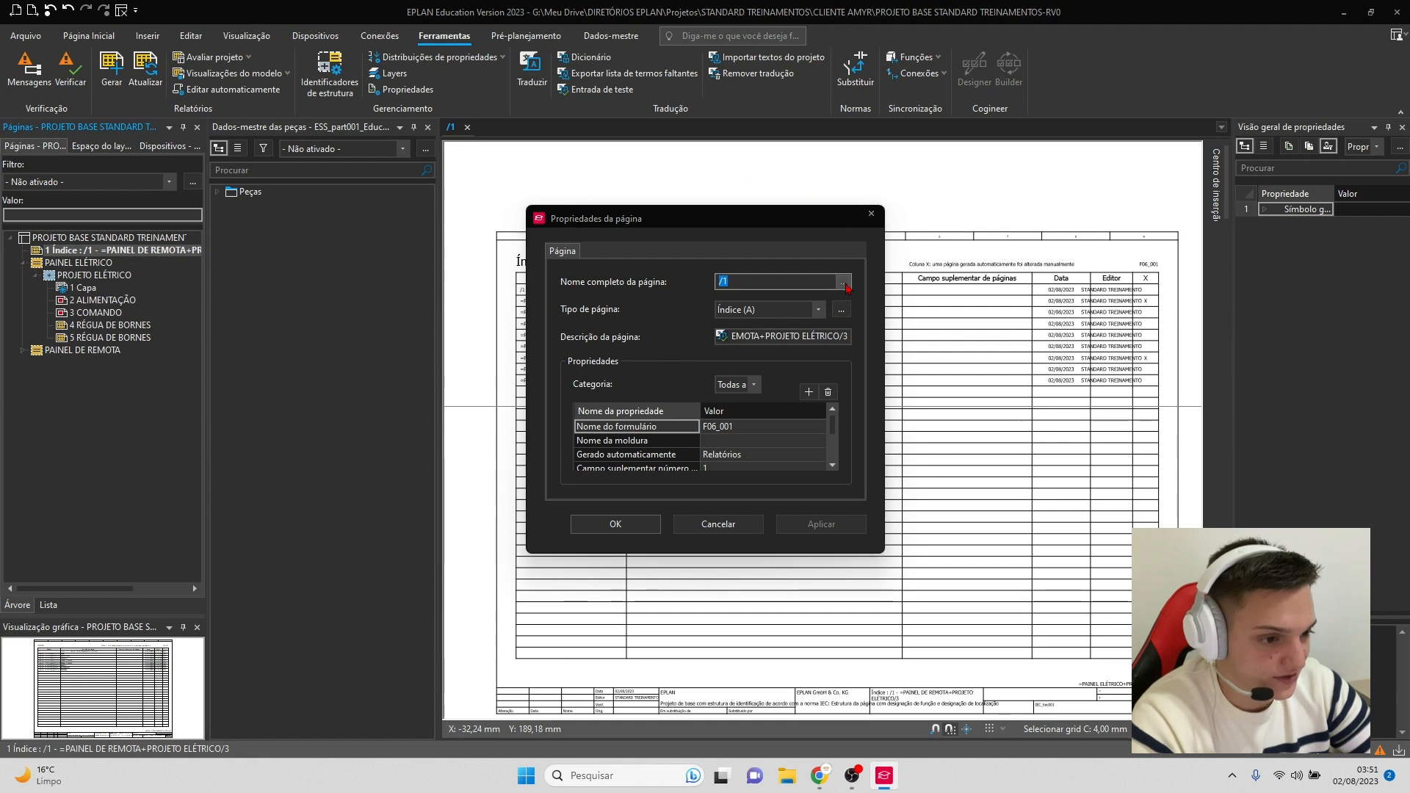
left_click(842, 283)
left_click(898, 335)
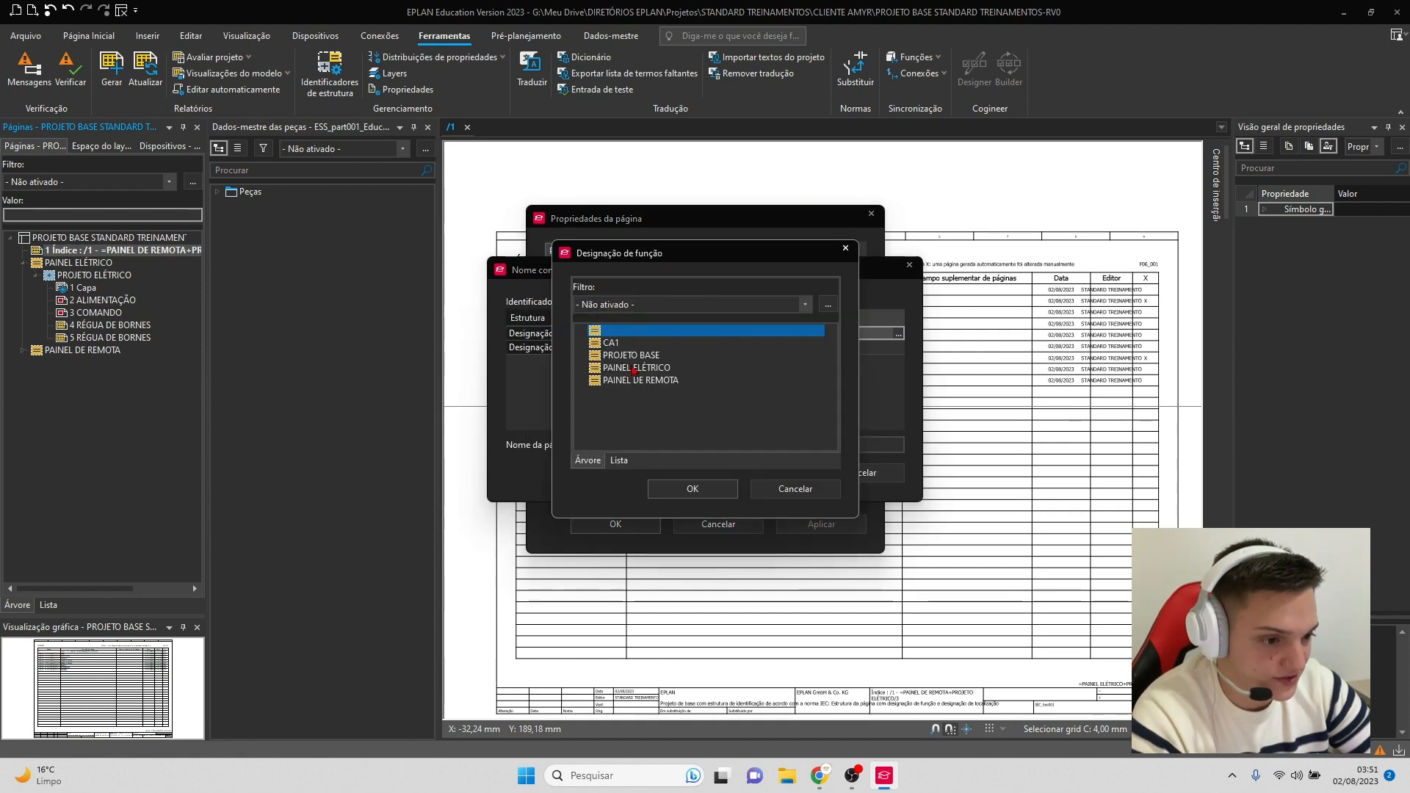
left_click(621, 368)
double_click(622, 370)
left_click(745, 472)
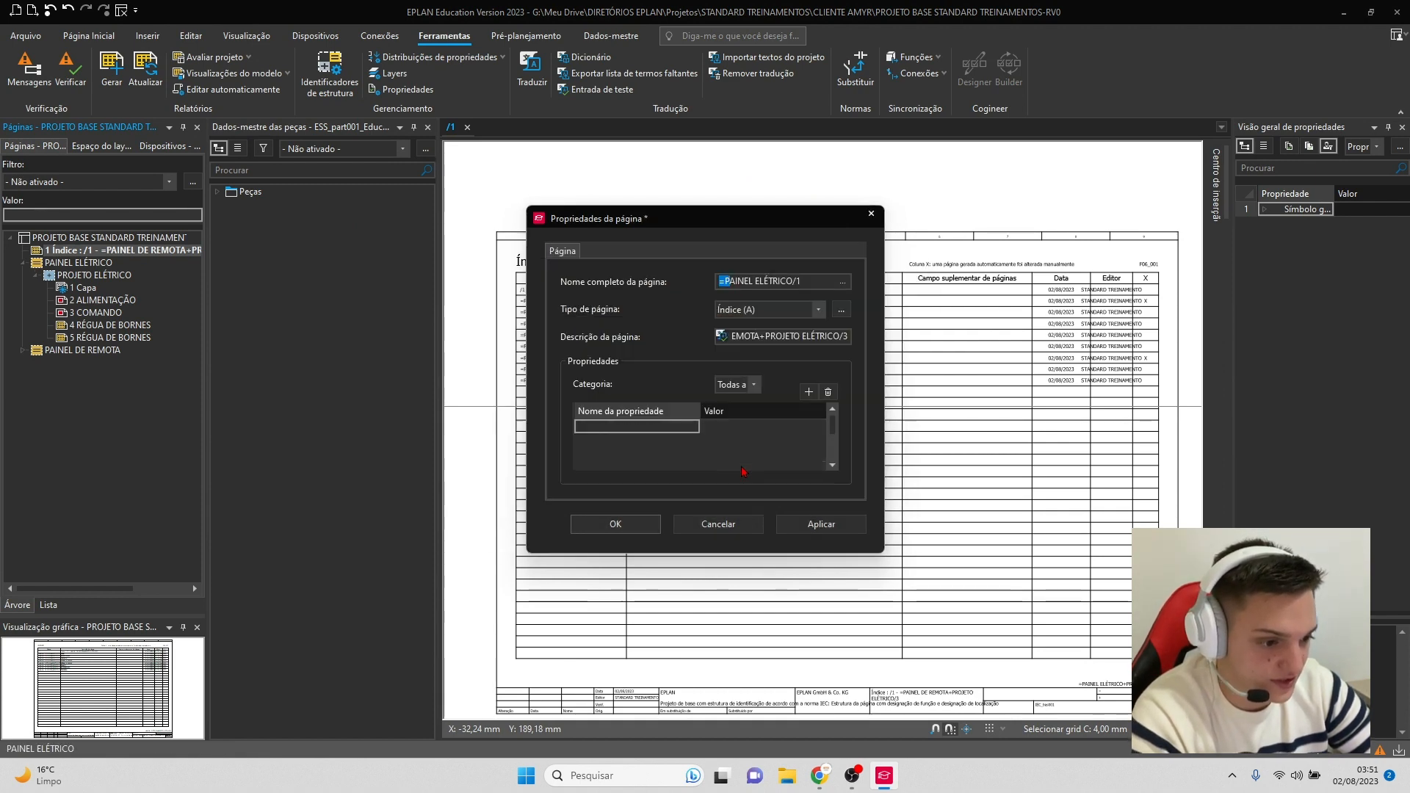
- Set the Índice page's location designation to PROJETO ELÉTRICO in its full page name
left_click(842, 282)
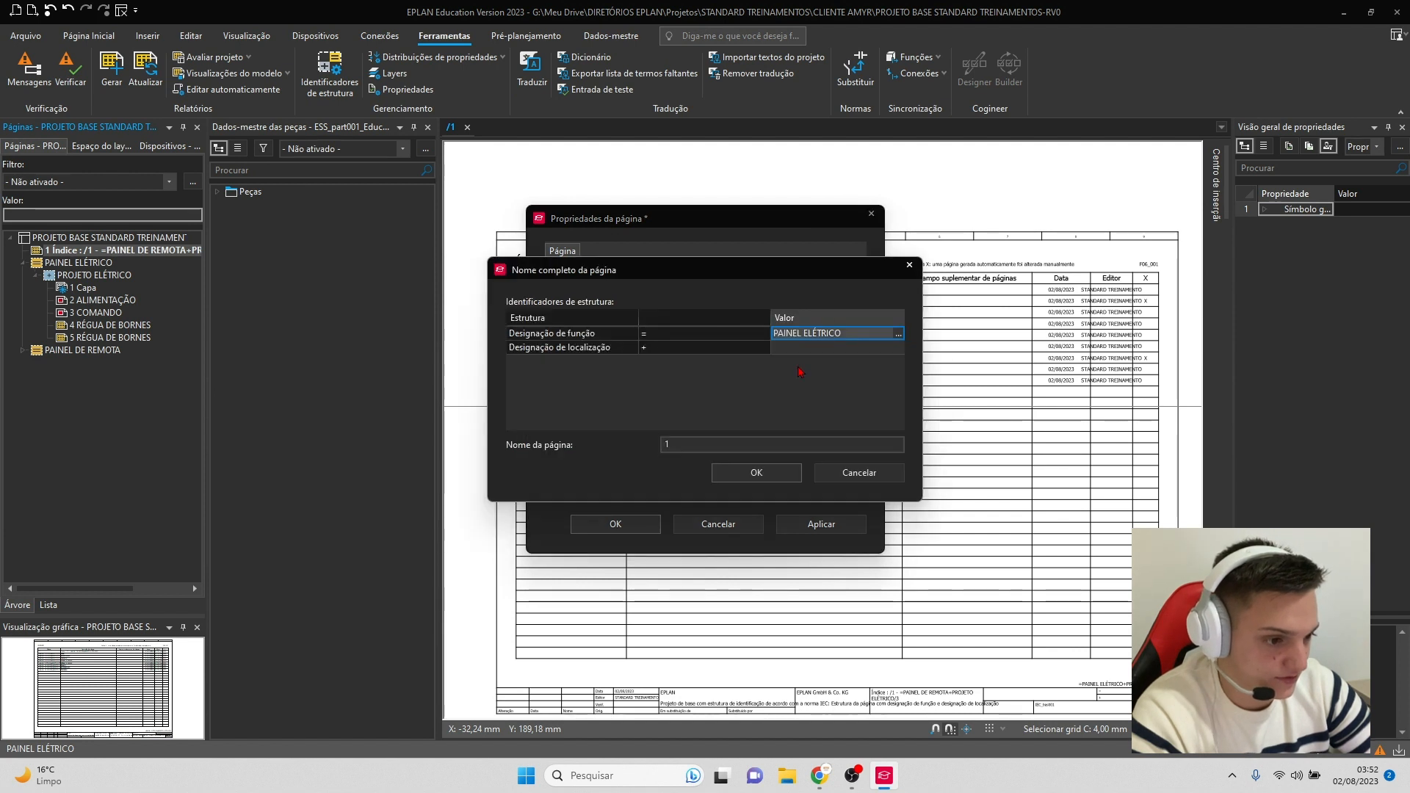
left_click(804, 350)
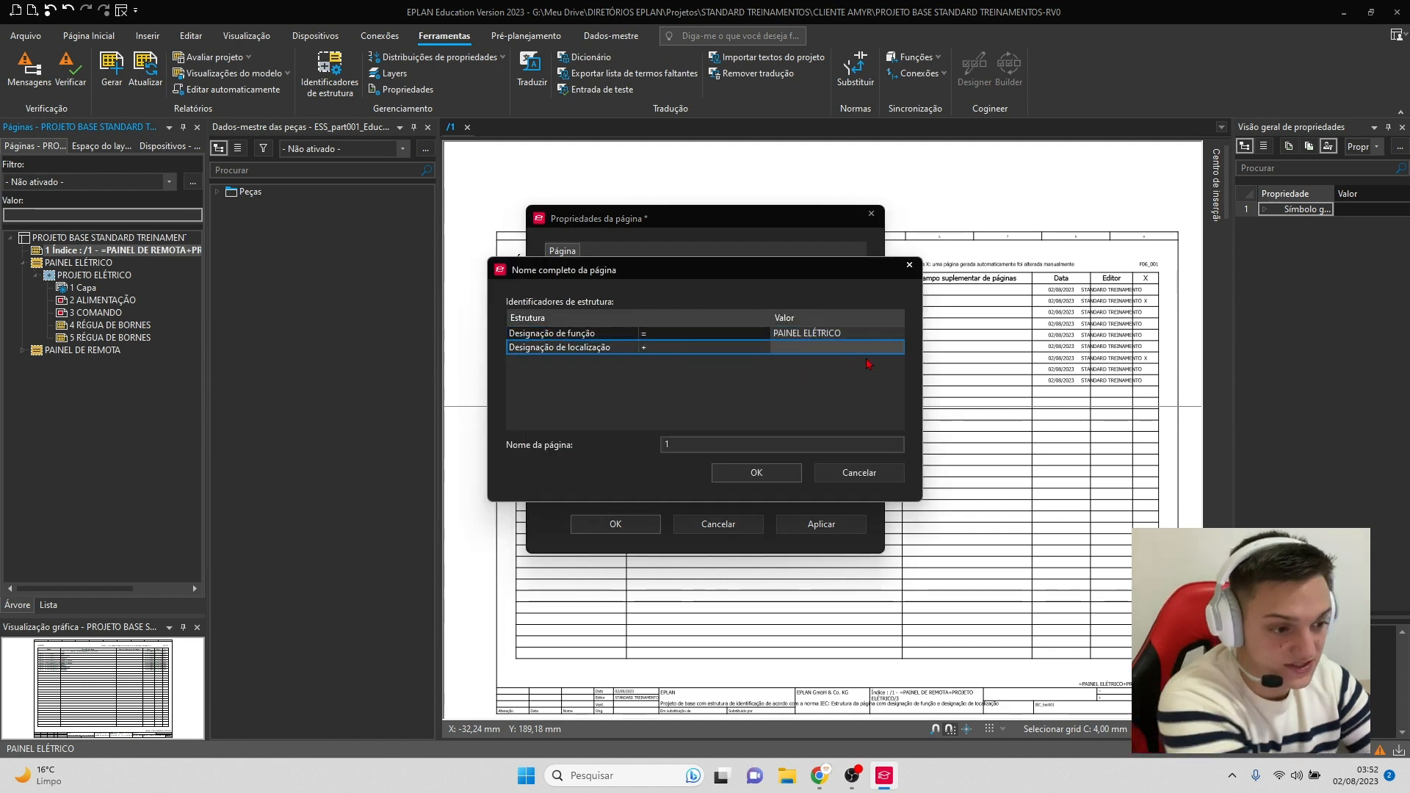
left_click(551, 338)
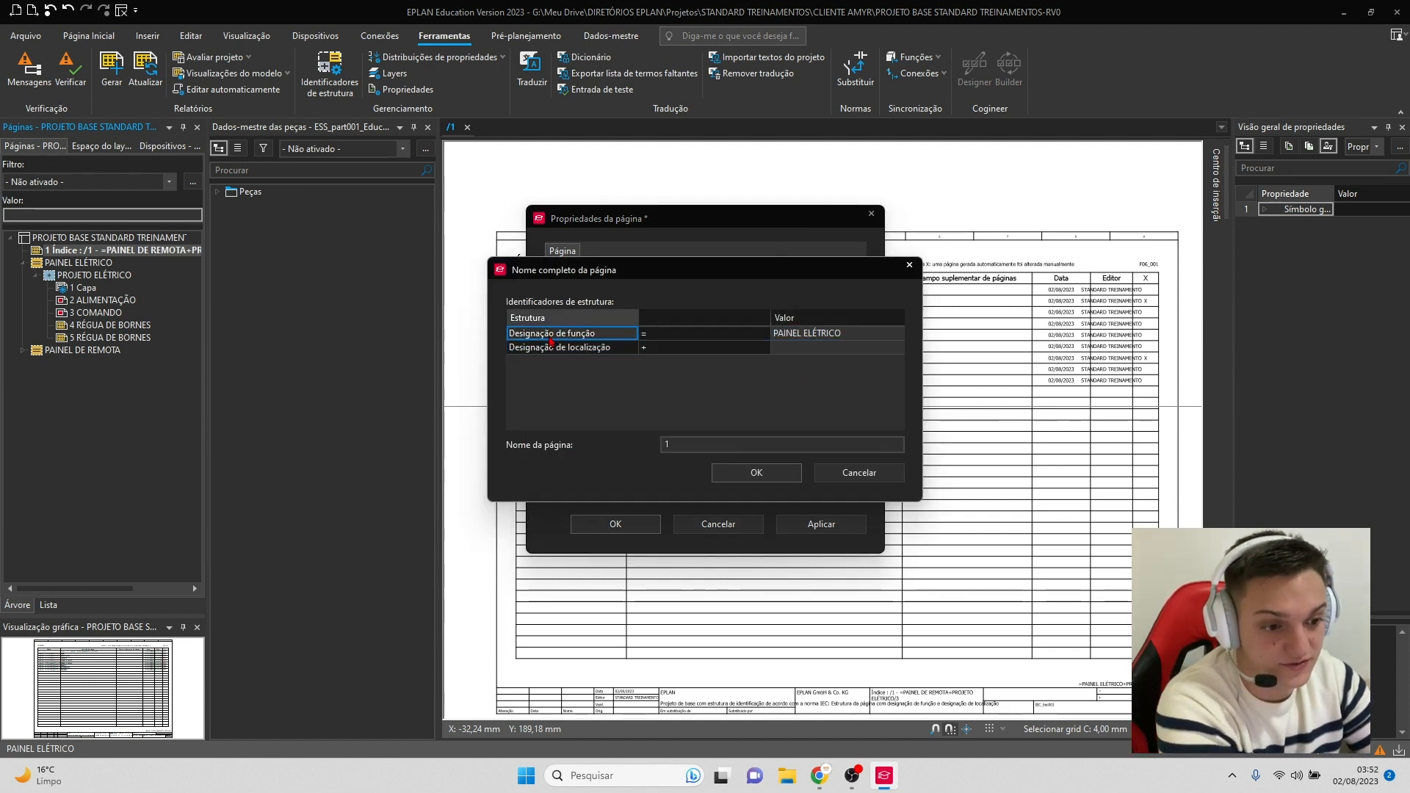
left_click(559, 348)
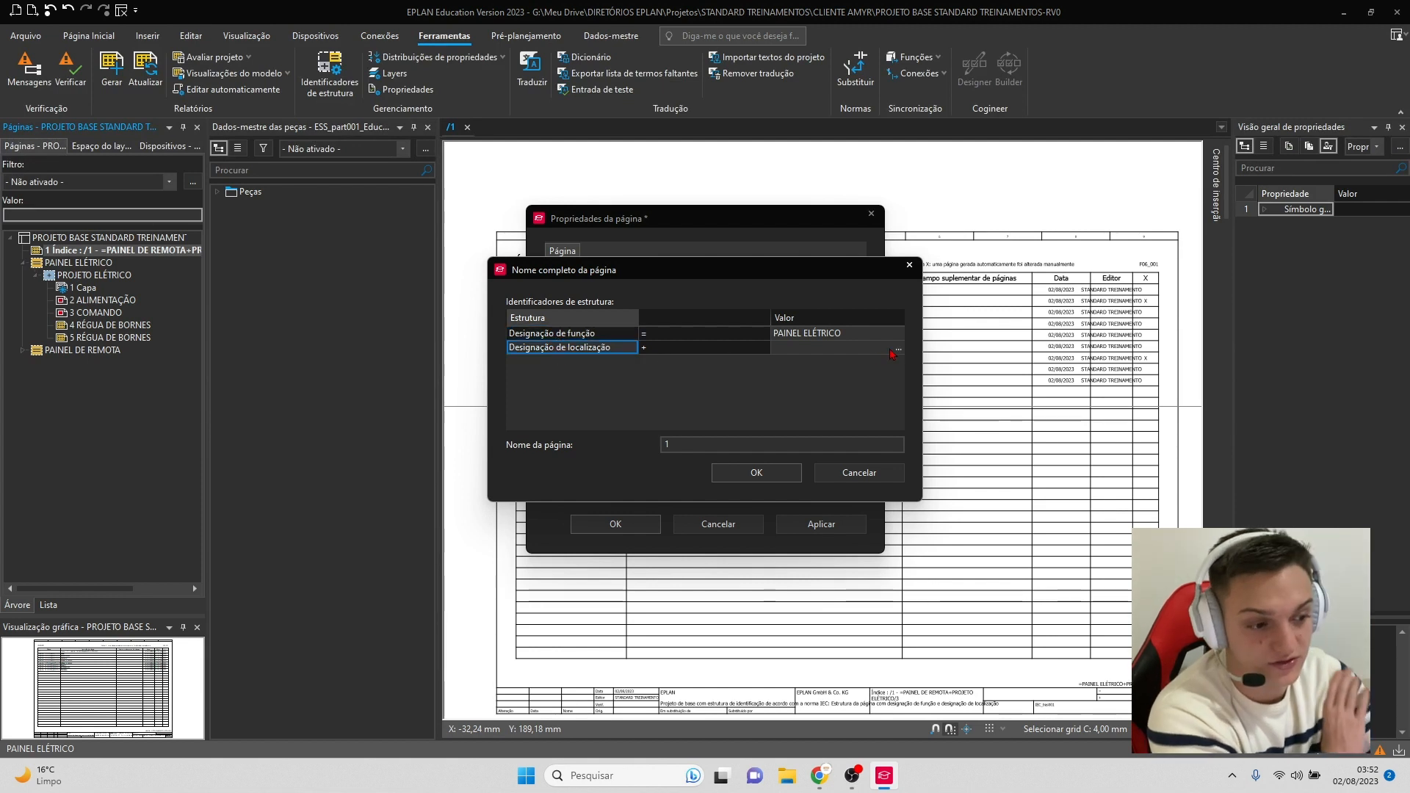
left_click(897, 350)
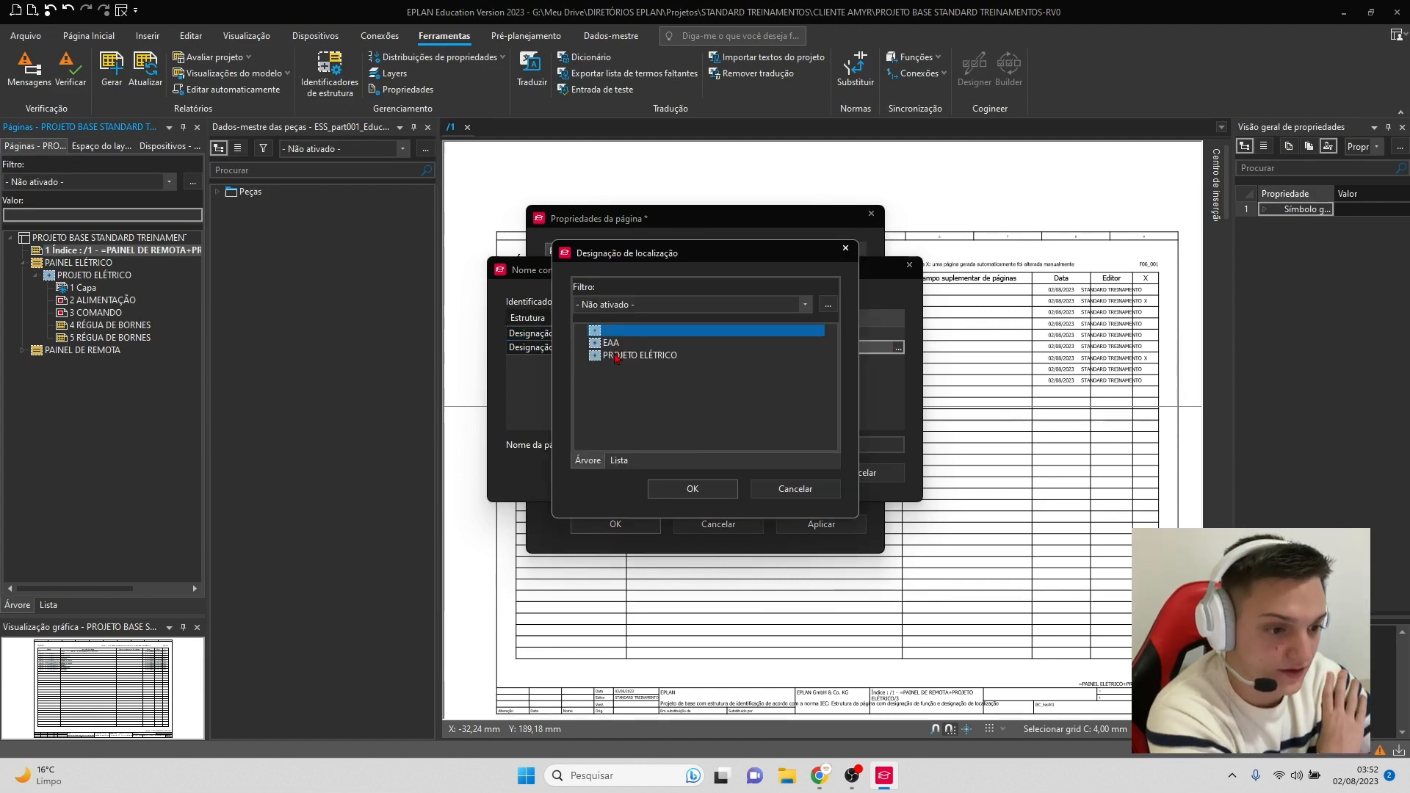
left_click(624, 355)
left_click(714, 488)
left_click(776, 478)
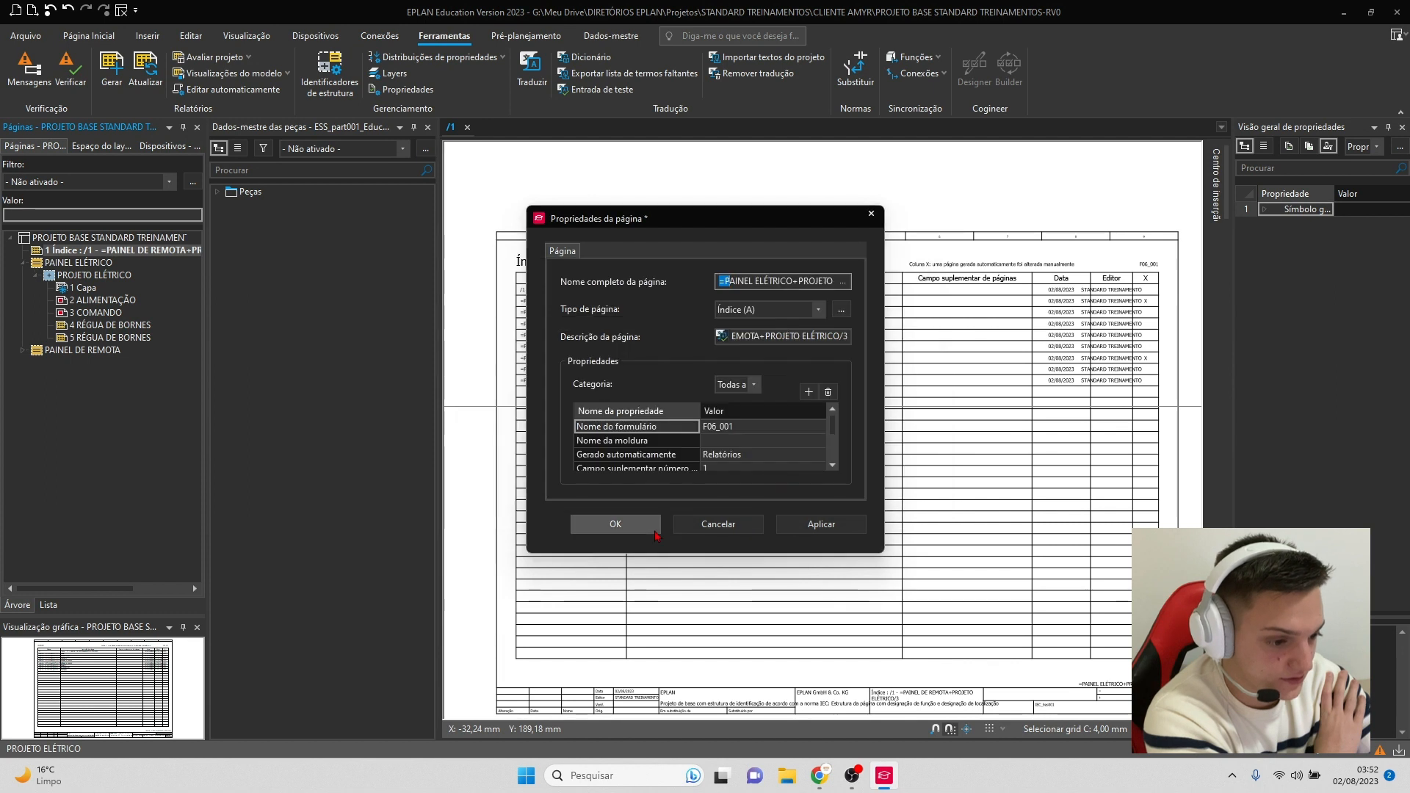
- Change the page number in the Índice page's full name to 0 and apply the page properties
left_click(620, 523)
left_click(745, 401)
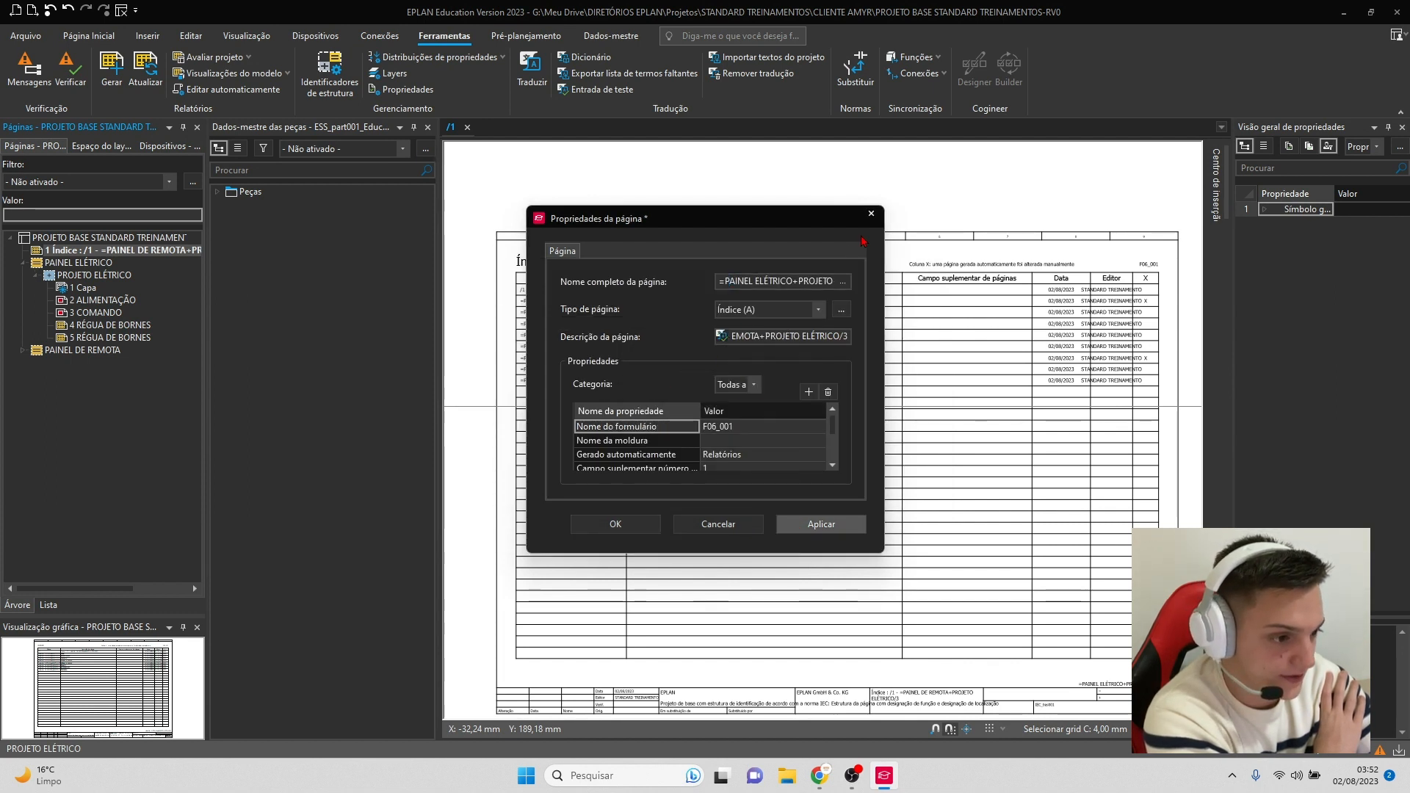
left_click_drag(880, 236, 1087, 233)
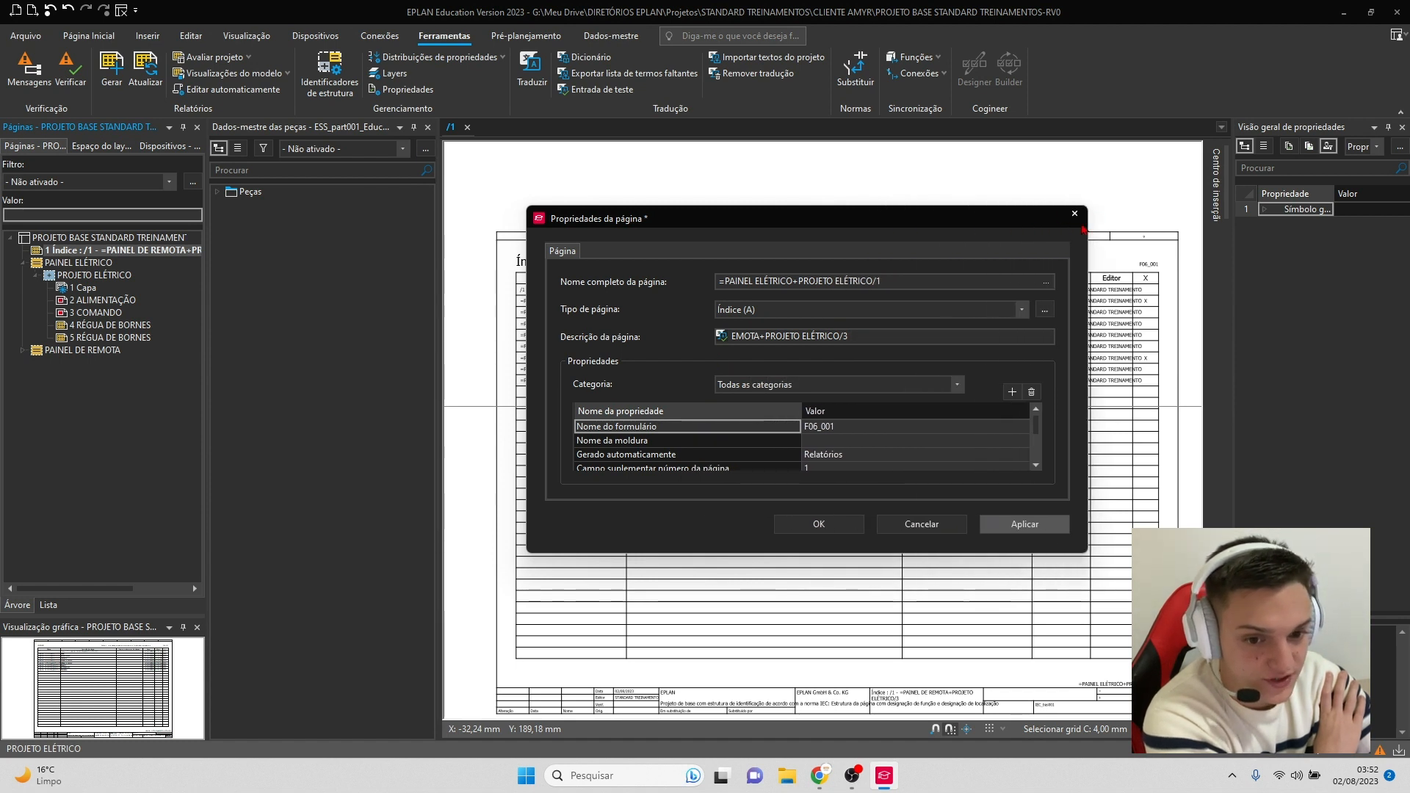
left_click(967, 277)
key("BackSpace")
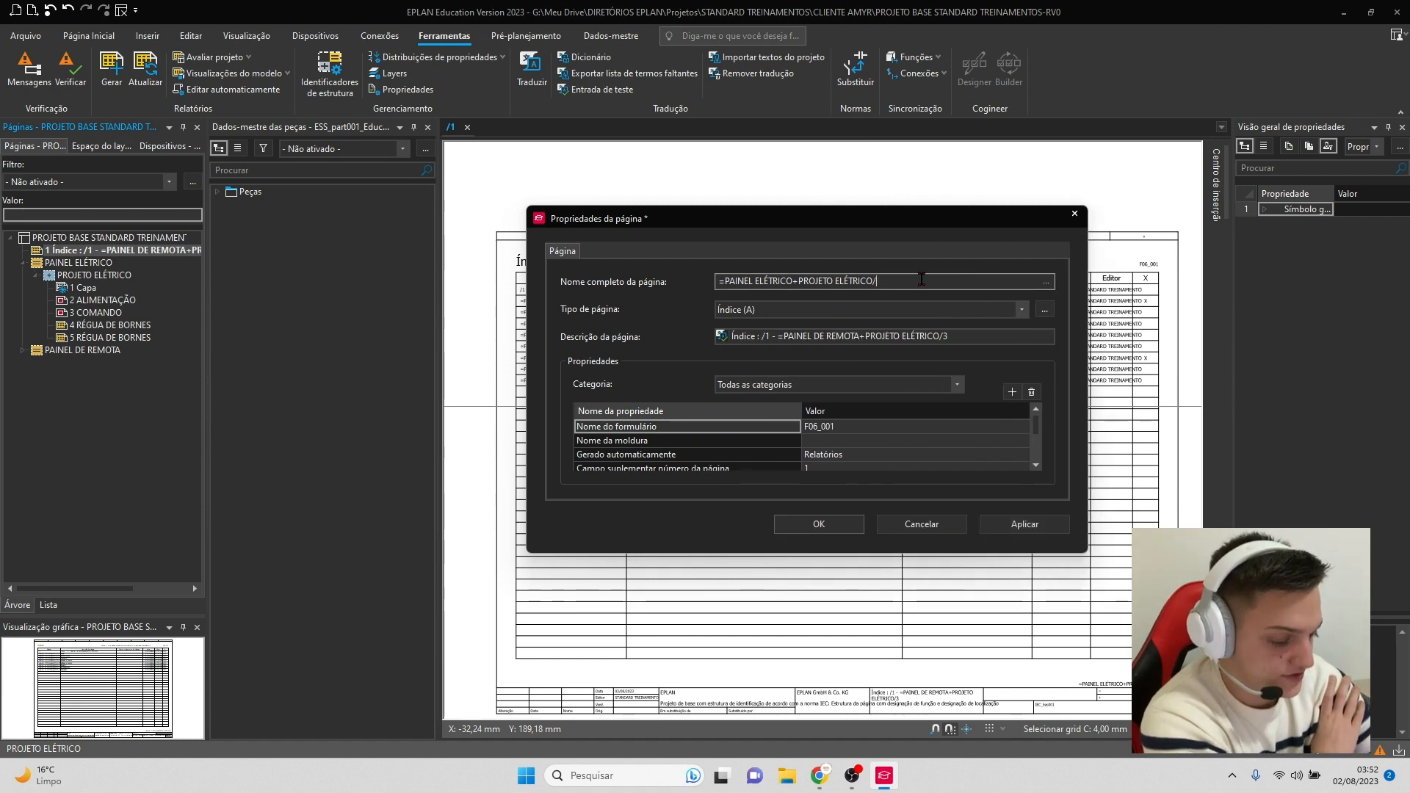
type("0")
key("Return")
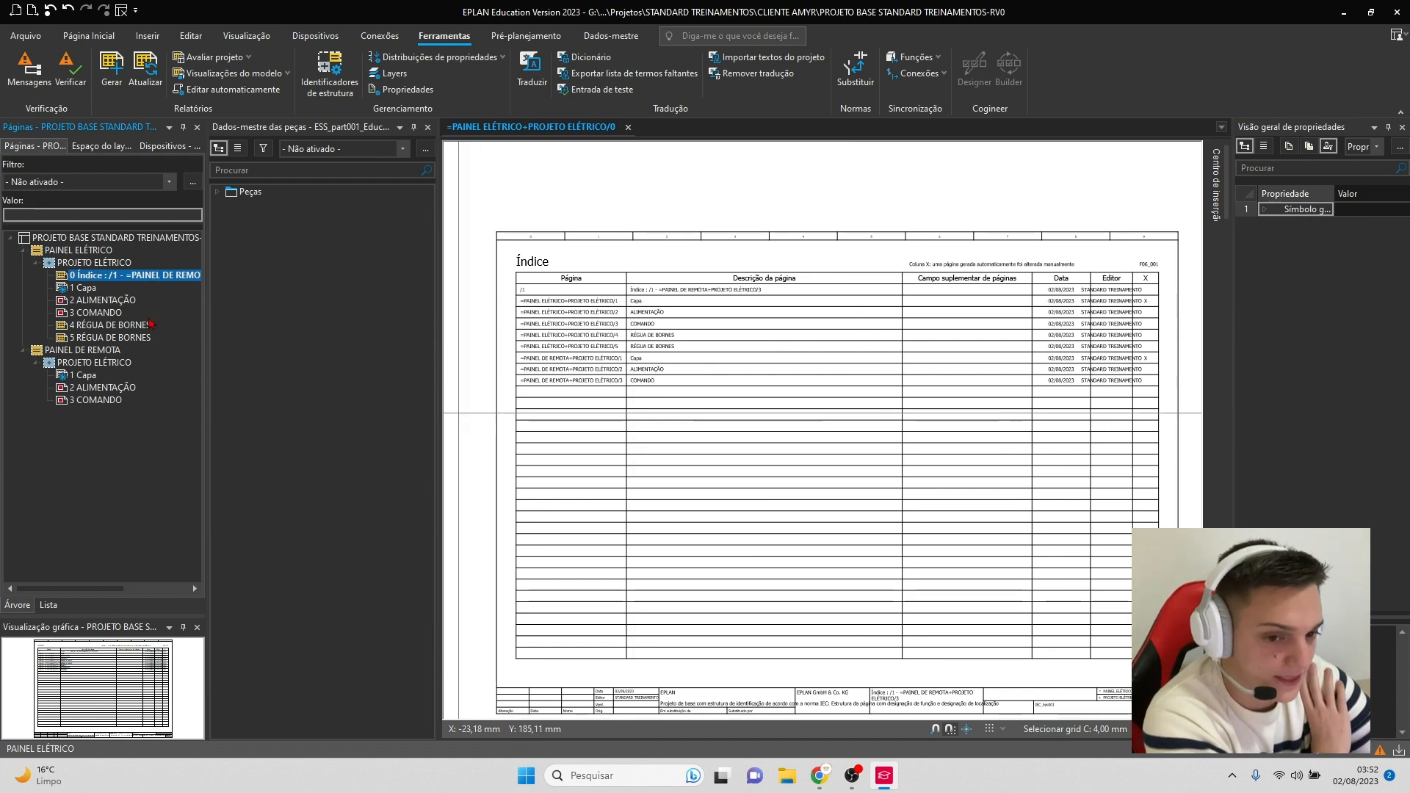
- Collapse the PAINEL DE REMOTA page group, then view the system messages and close them
left_click(83, 288)
left_click(83, 324)
left_click(23, 350)
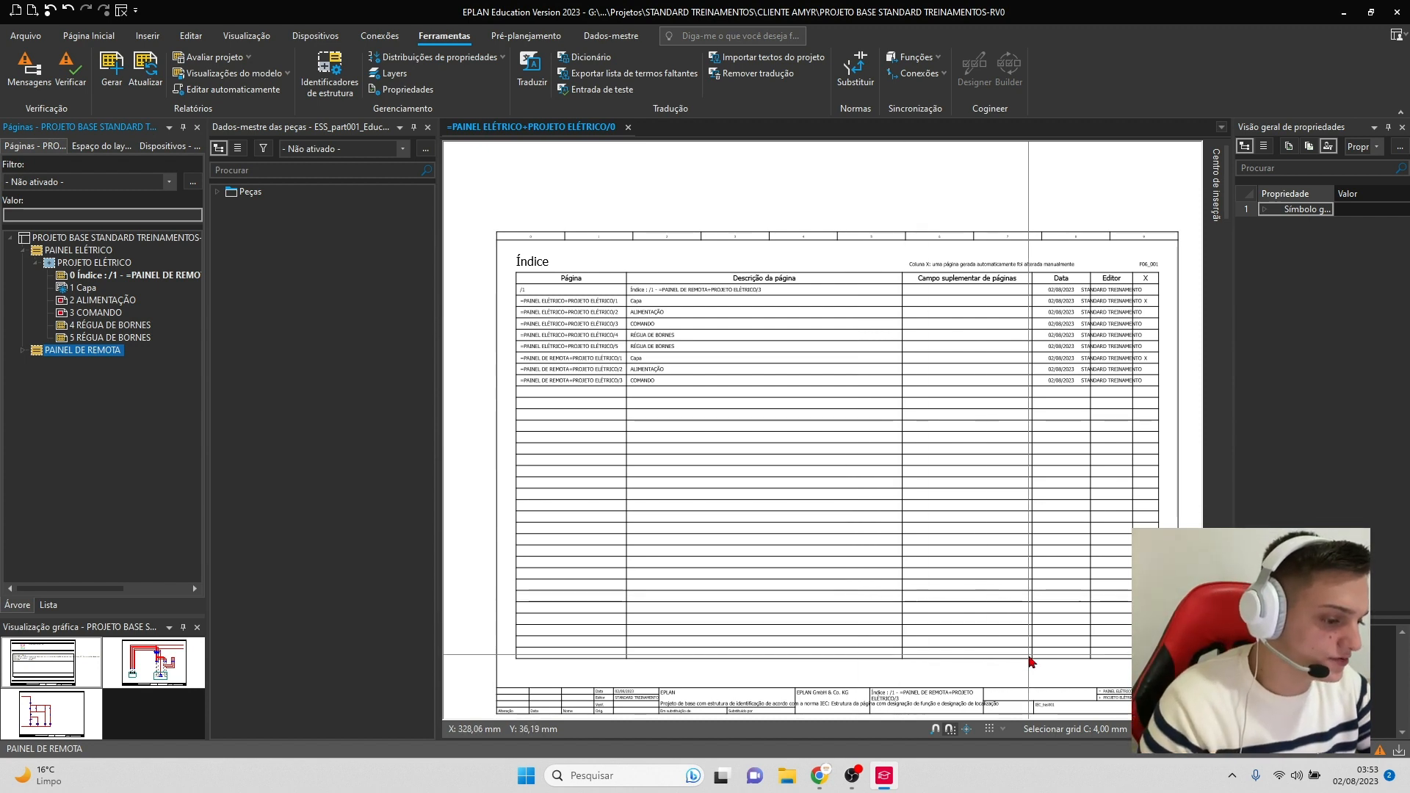
left_click(1379, 751)
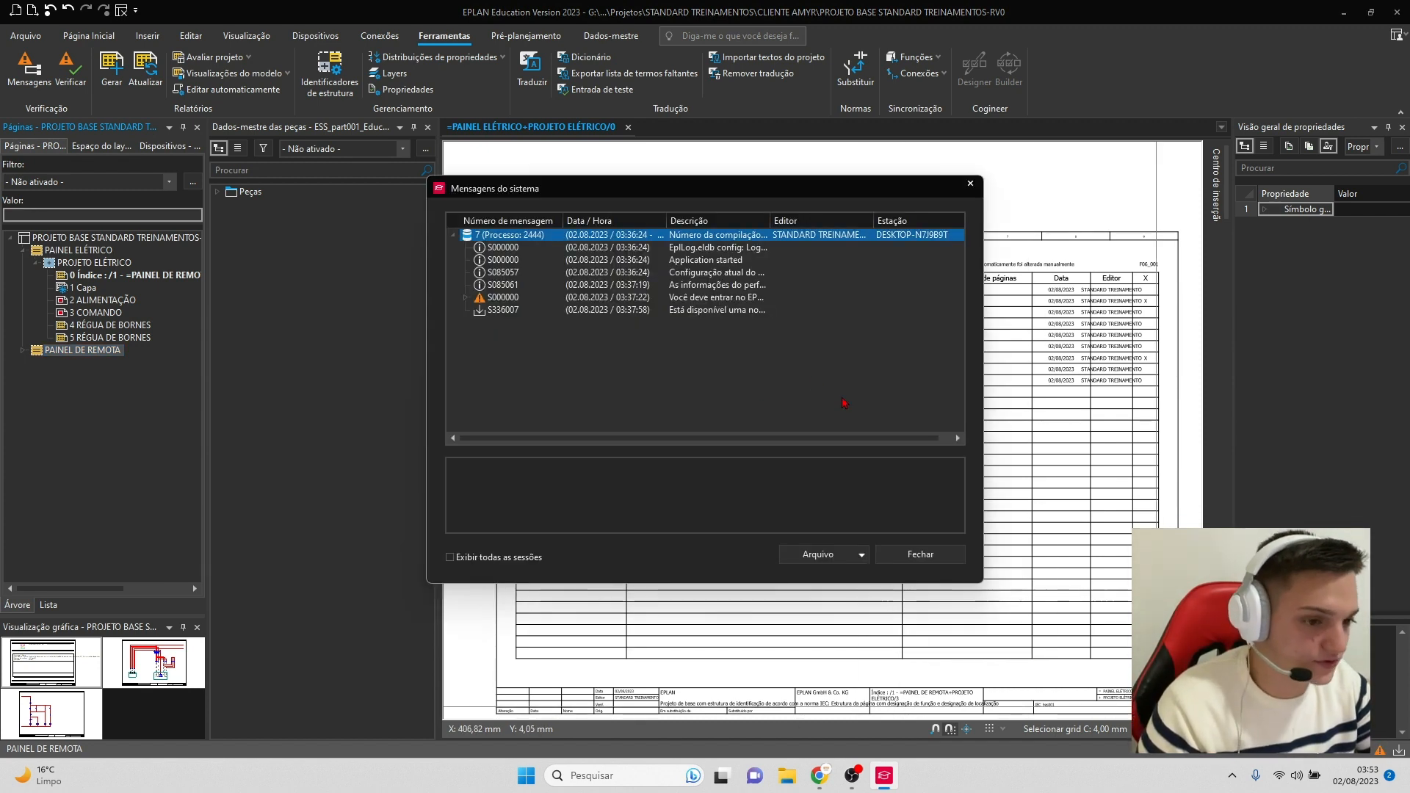
left_click(919, 555)
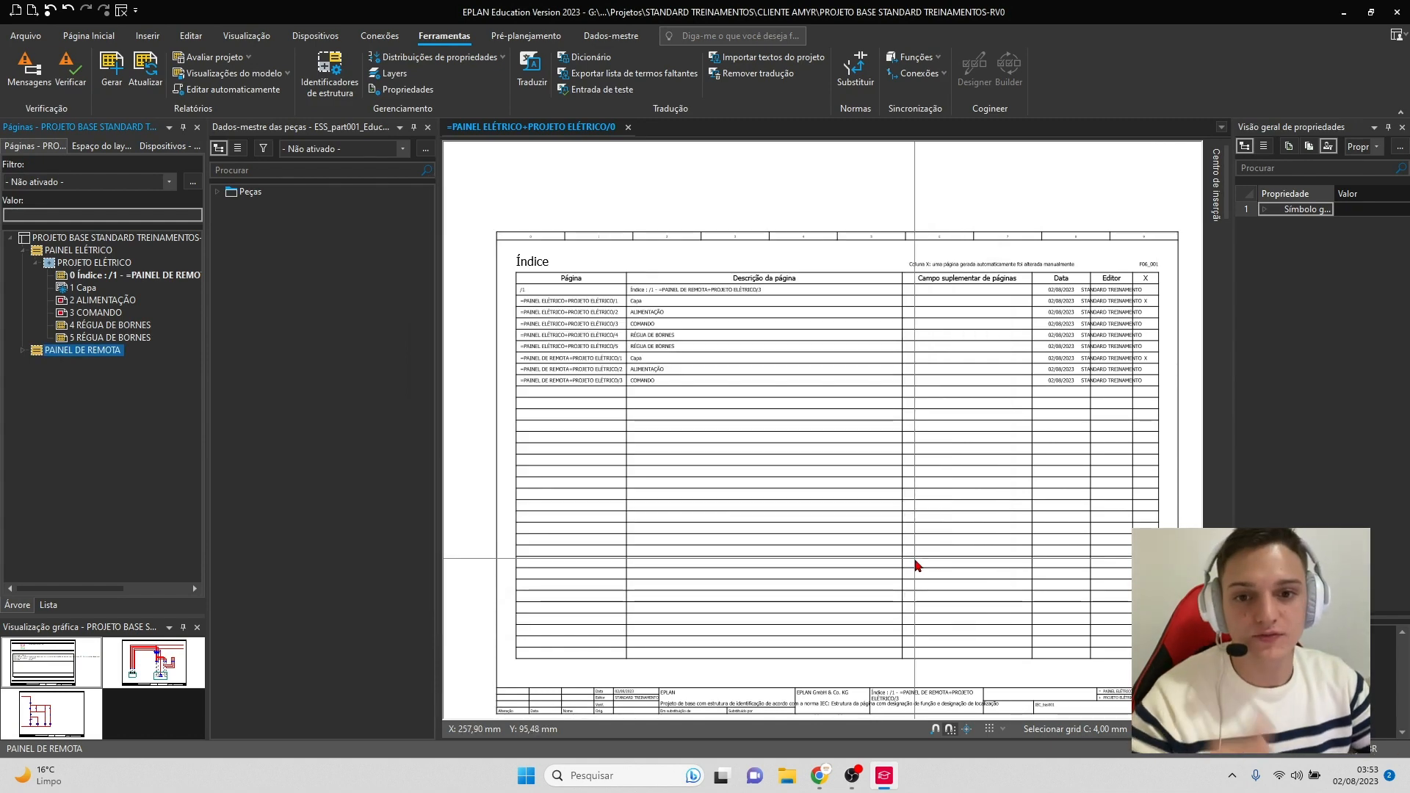